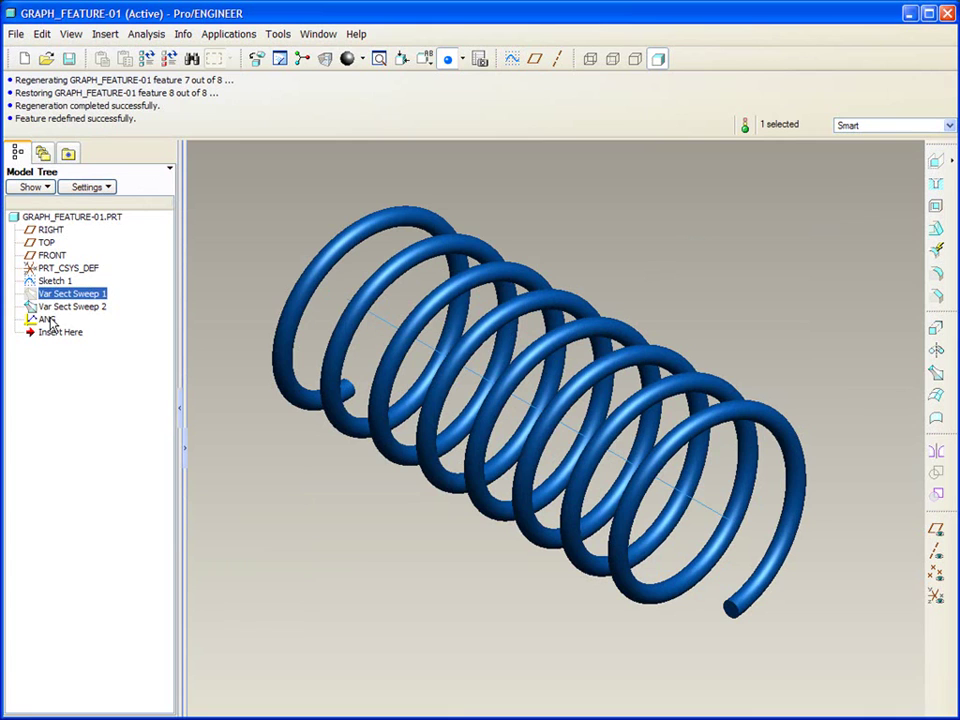
Reorder the ANG graph feature so that it comes before Var Sect Sweep 1.
left_click(47, 319)
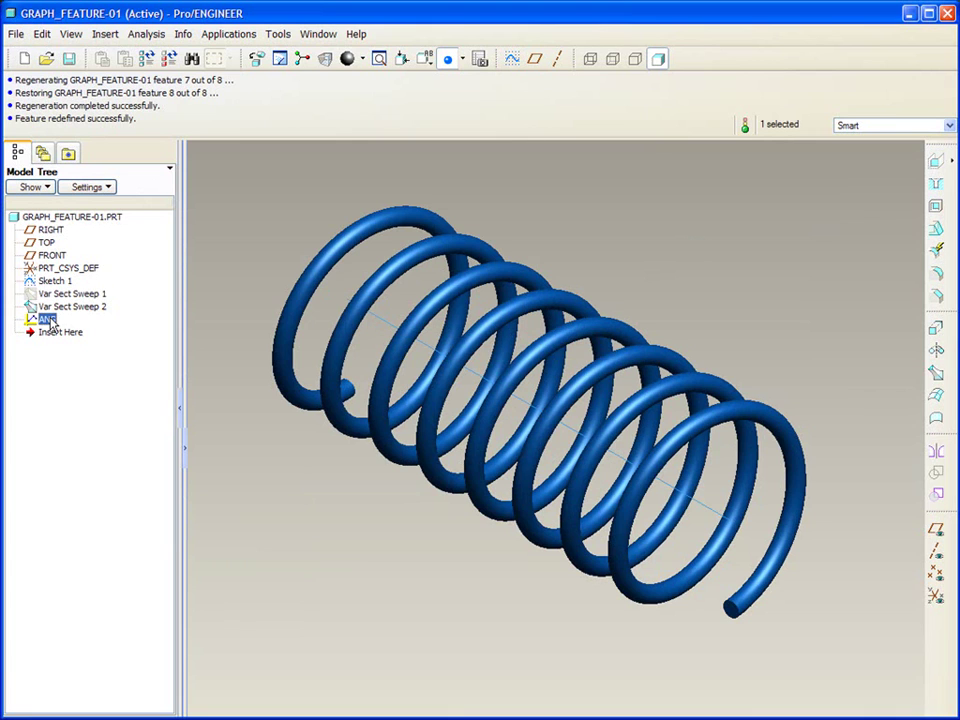
left_click_drag(49, 322, 57, 290)
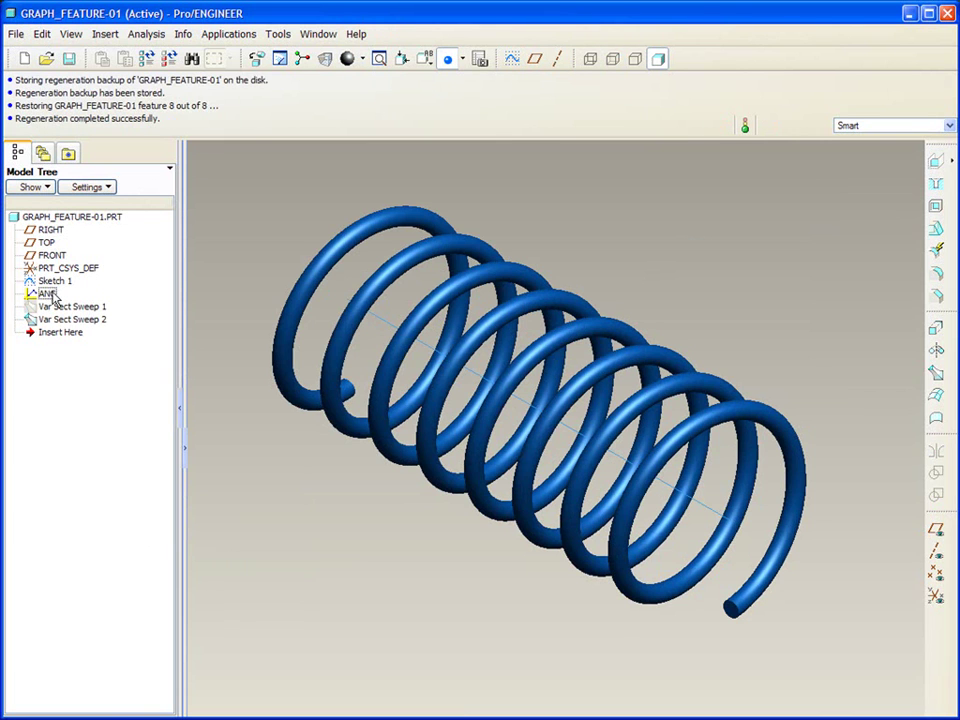
left_click(246, 189)
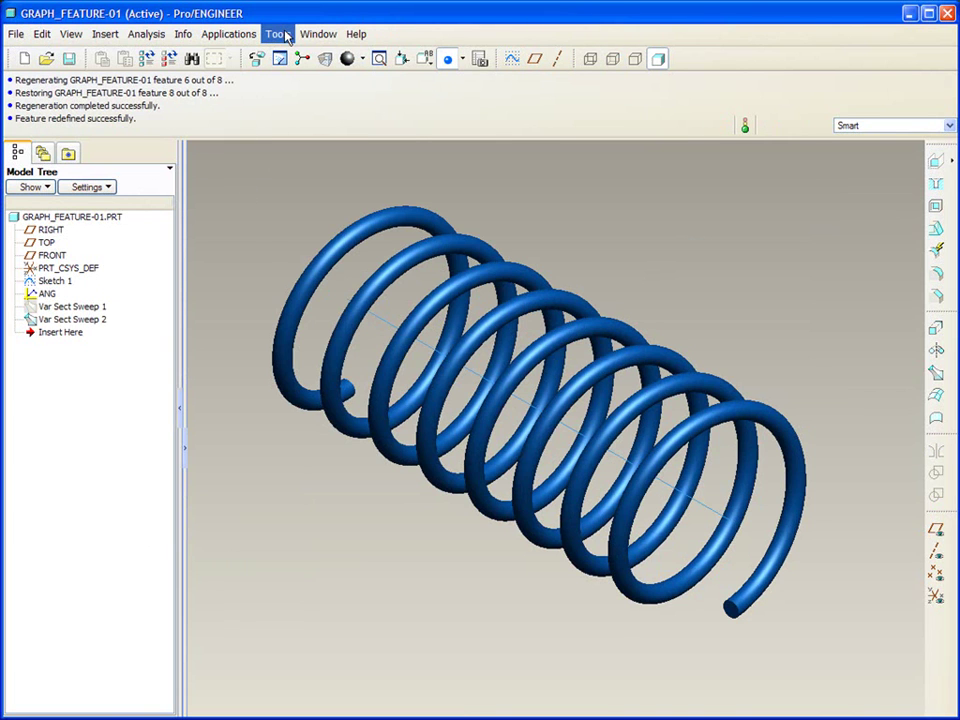
Open the relations editor for the section of Var Sect Sweep 1.
left_click(278, 33)
left_click(303, 54)
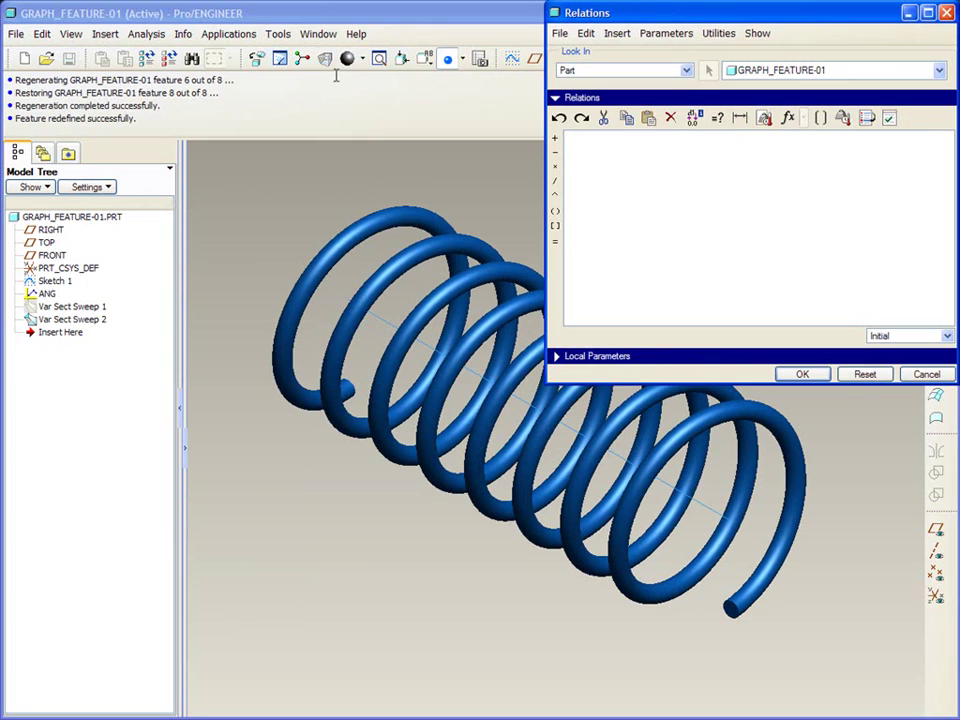
left_click(583, 71)
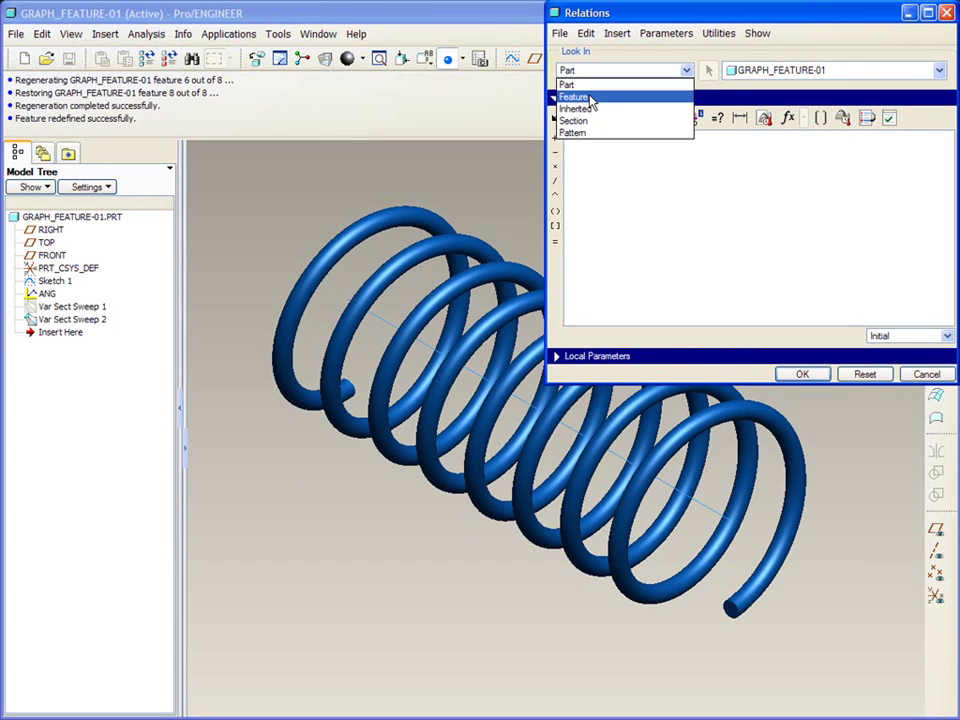
left_click(590, 121)
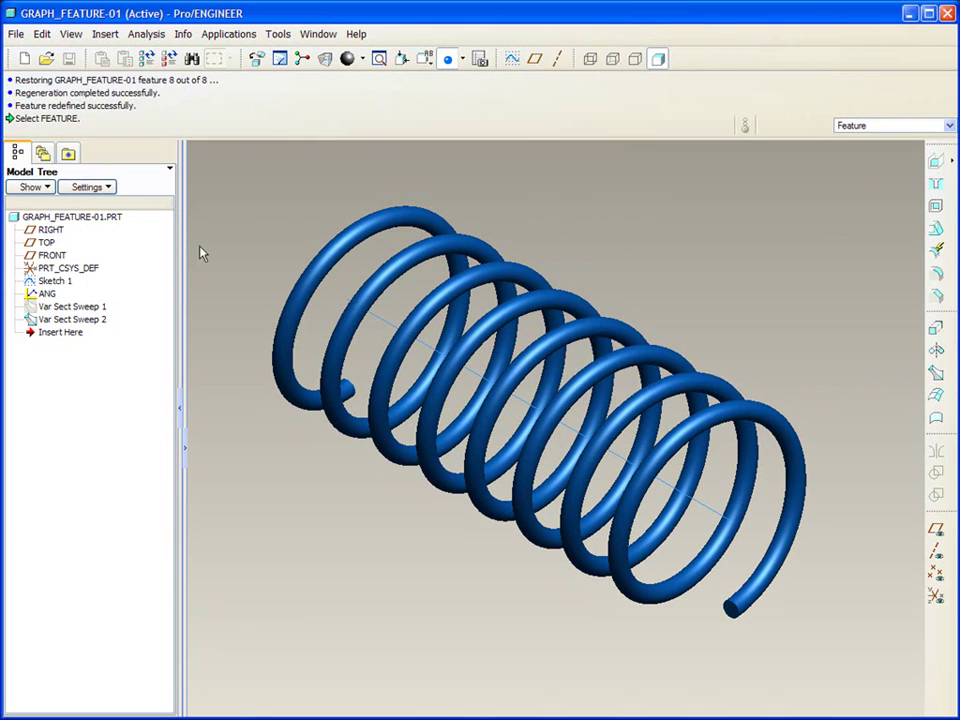
left_click(75, 307)
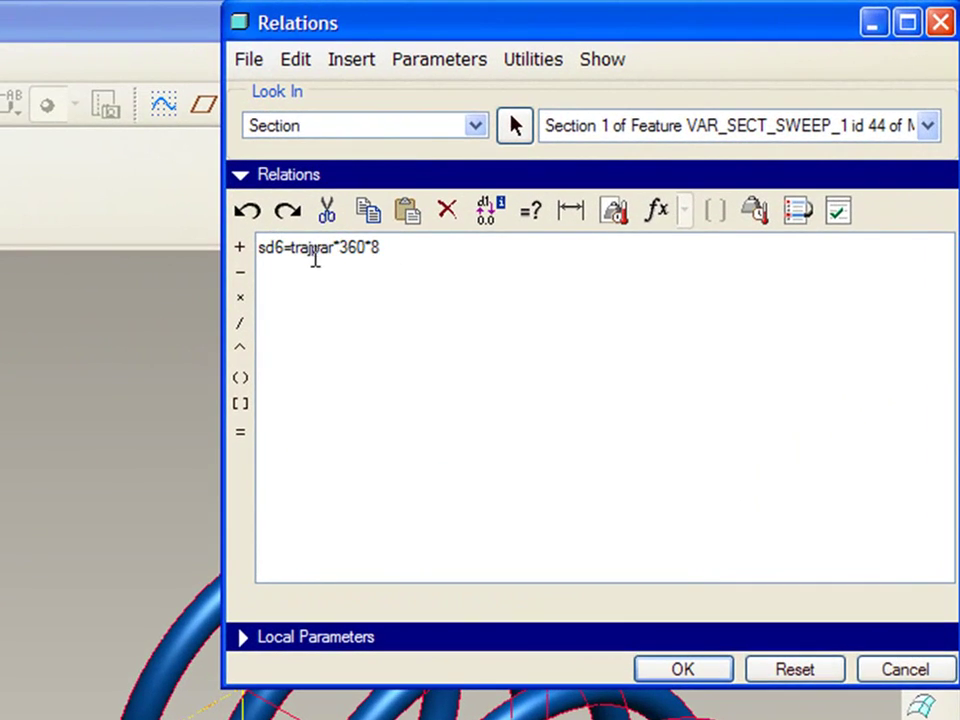
Change the sweep section's relation to sd6=evalgraph("ang",trajpar)*360*8 and accept it.
left_click(314, 257)
key("BackSpace")
type("p")
left_click(290, 253)
type("evalgraph(\"")
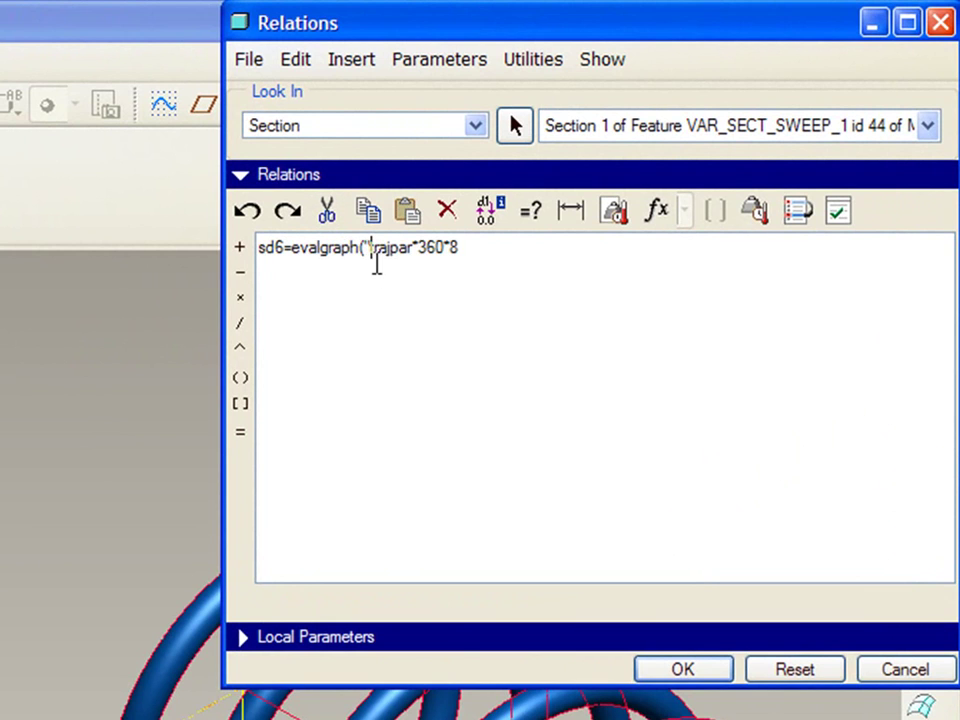
type("ang")
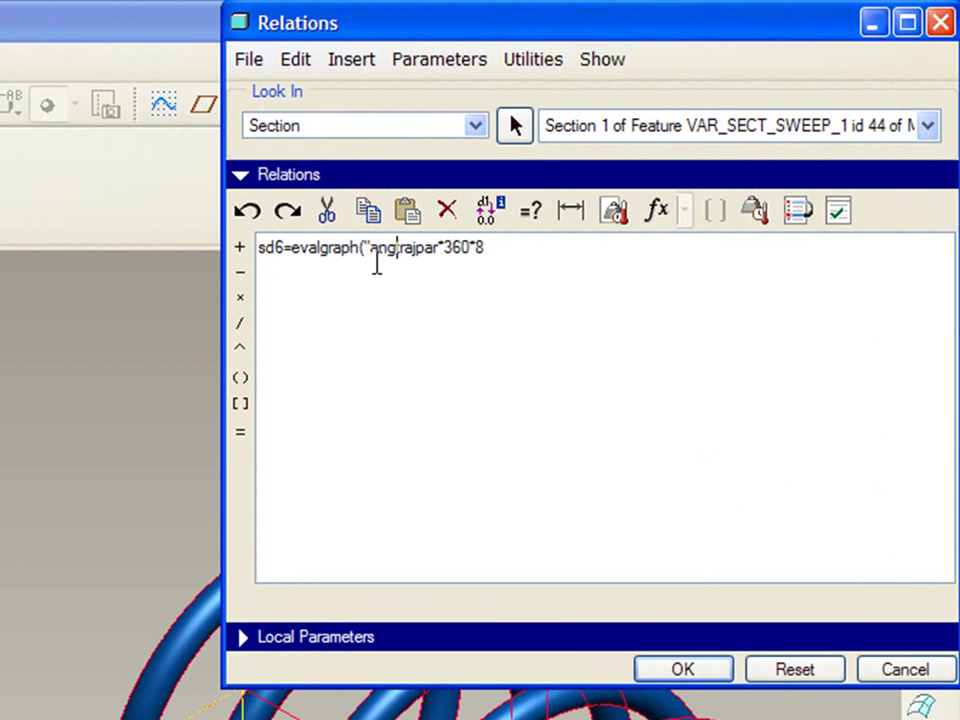
type("\",")
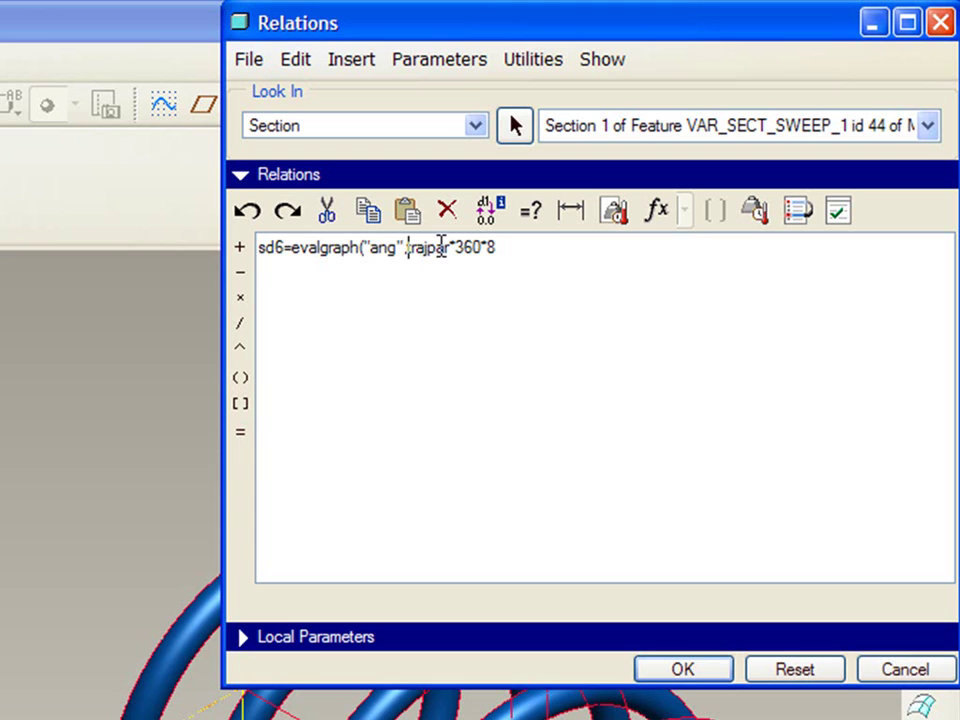
left_click(450, 247)
type("*")
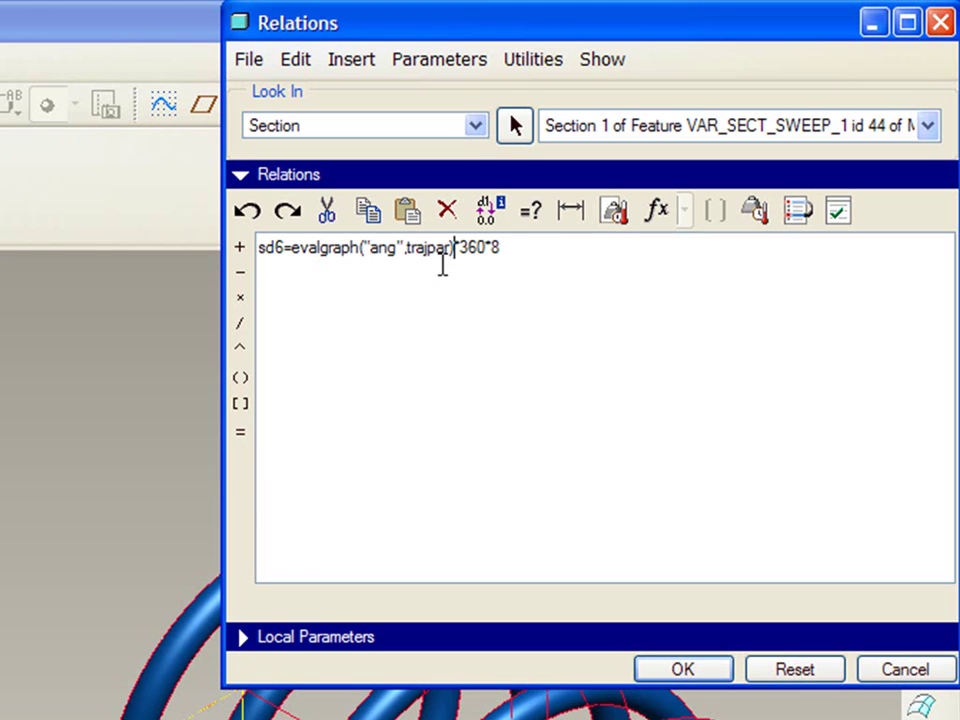
left_click(680, 666)
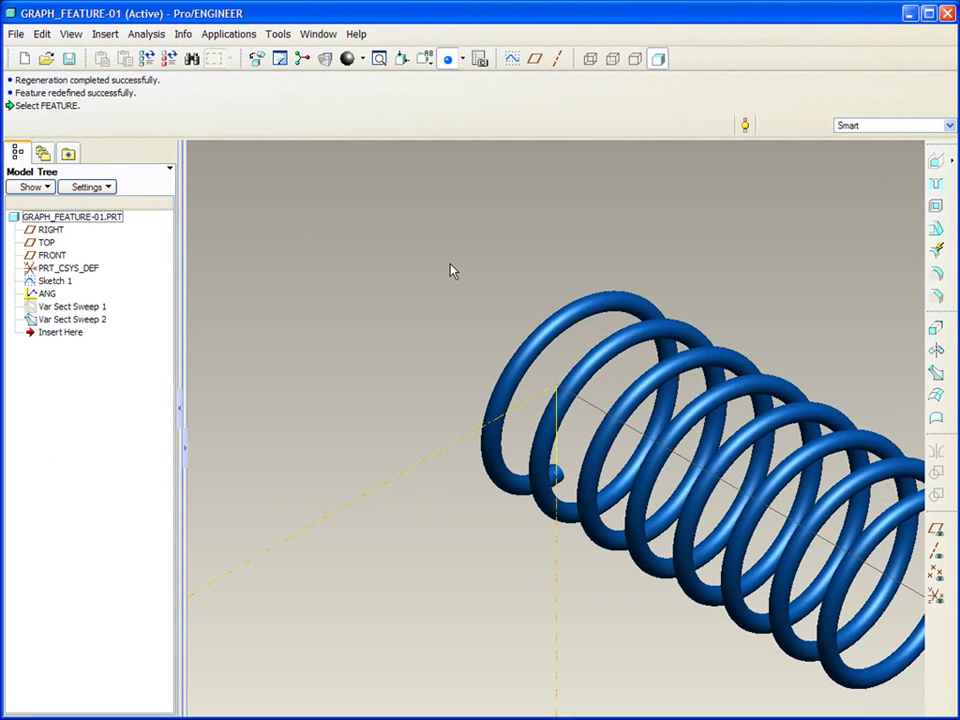
Regenerate the spring part with the new relation and inspect the coil spacing in the default orientation.
key("ctrl+d")
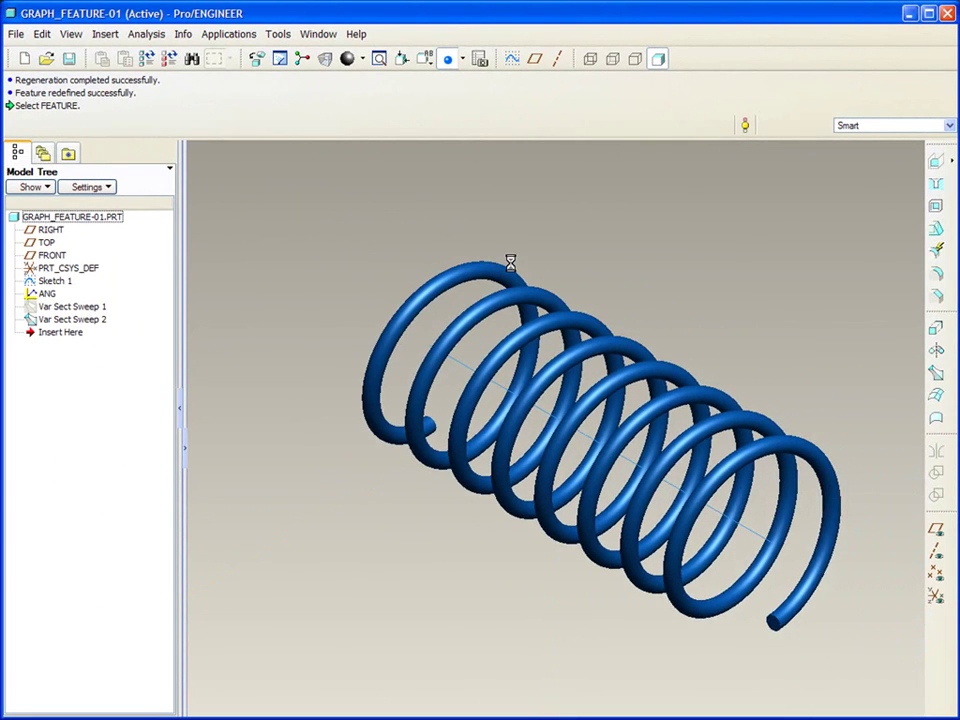
key("ctrl+g")
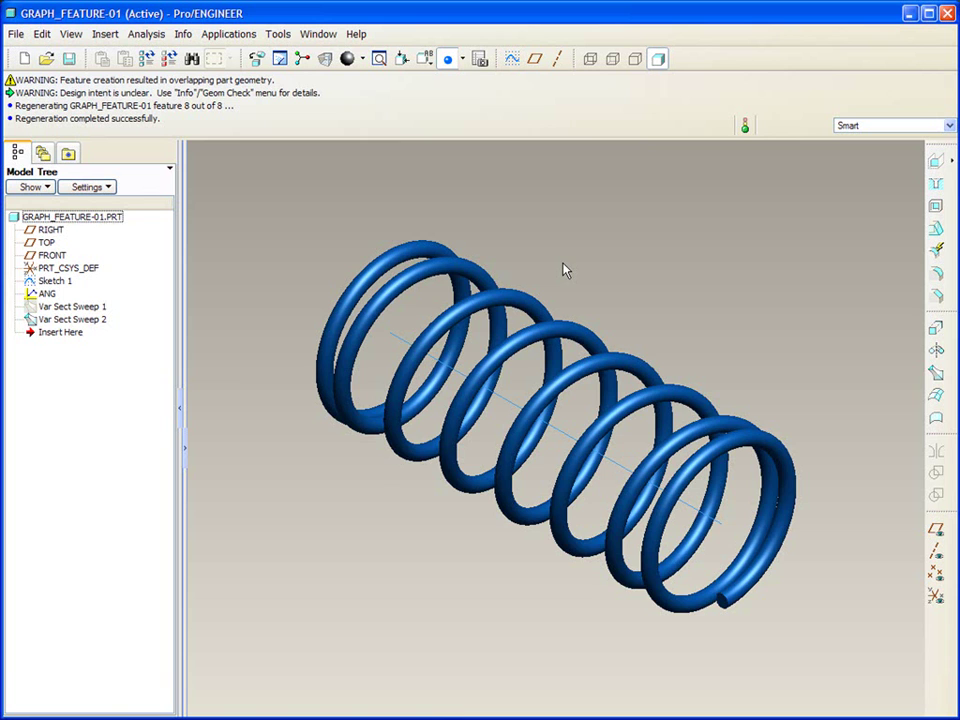
mouse_move(590, 270)
middle_mouse_down()
mouse_move(641, 258)
mouse_move(597, 266)
middle_mouse_up()
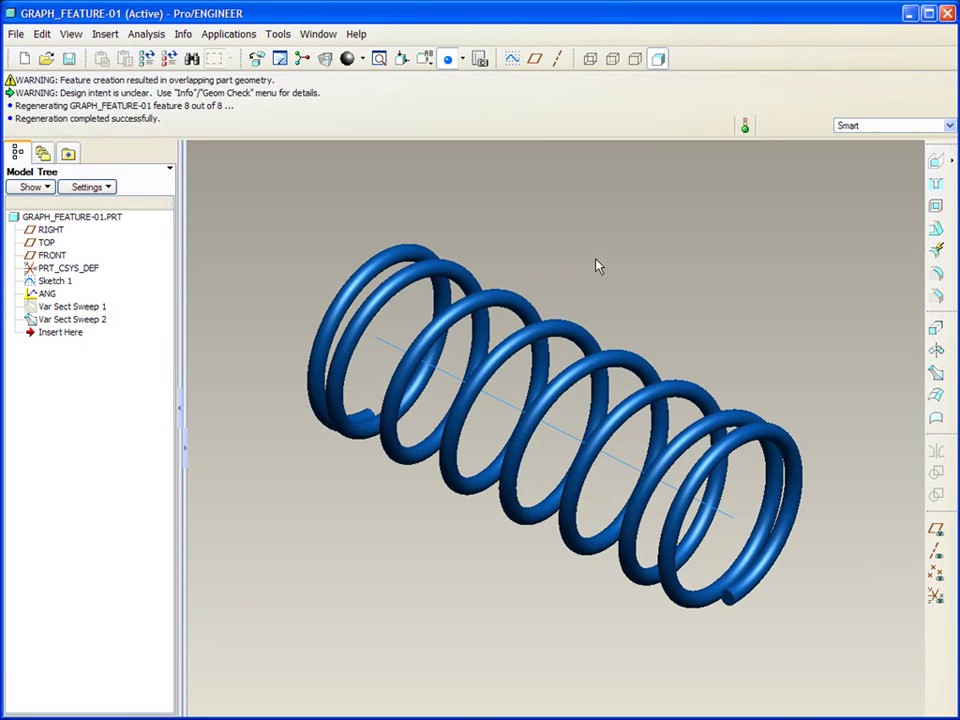
Close the spring part's window and open the part GRAPH_FEATURE-02.
left_click(322, 34)
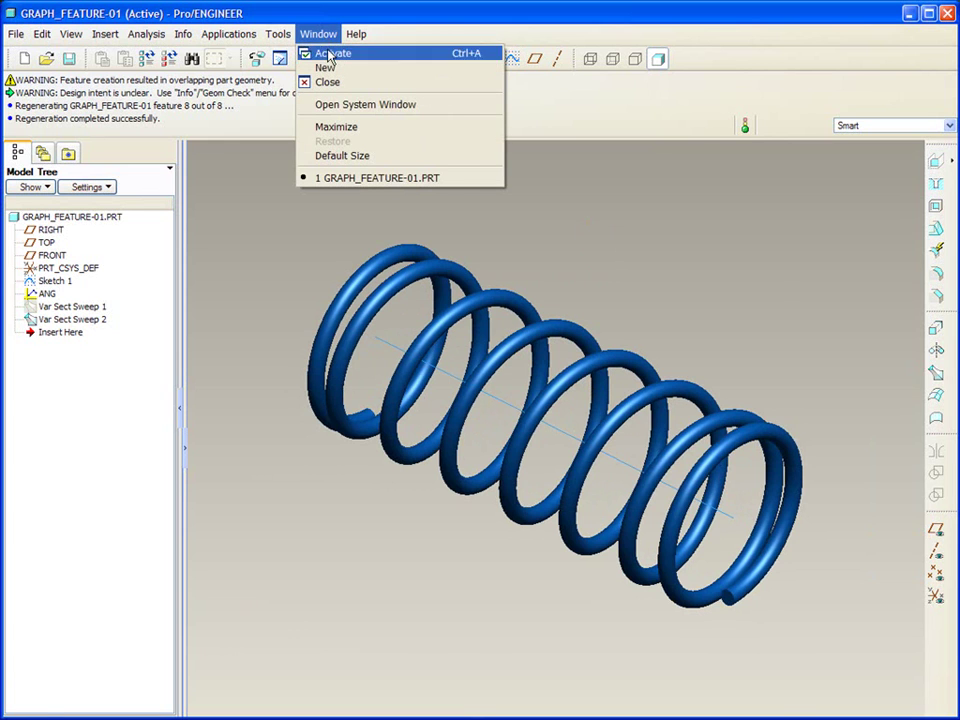
left_click(330, 81)
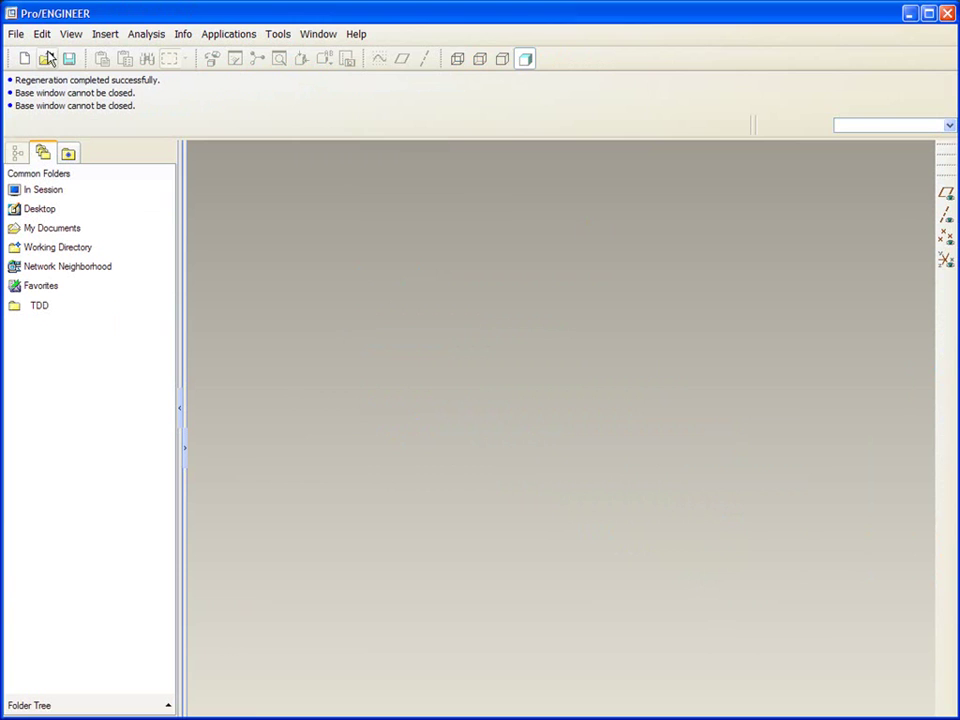
left_click(46, 58)
left_click(440, 374)
double_click(440, 374)
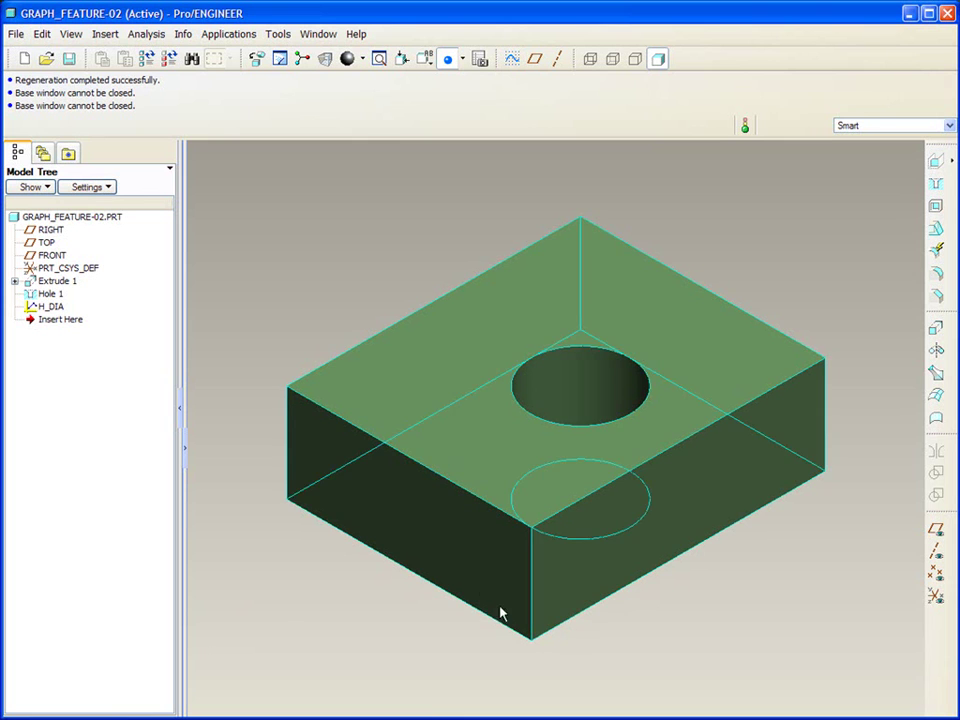
Display the dimensions of the block extrusion and of the hole for review.
double_click(478, 585)
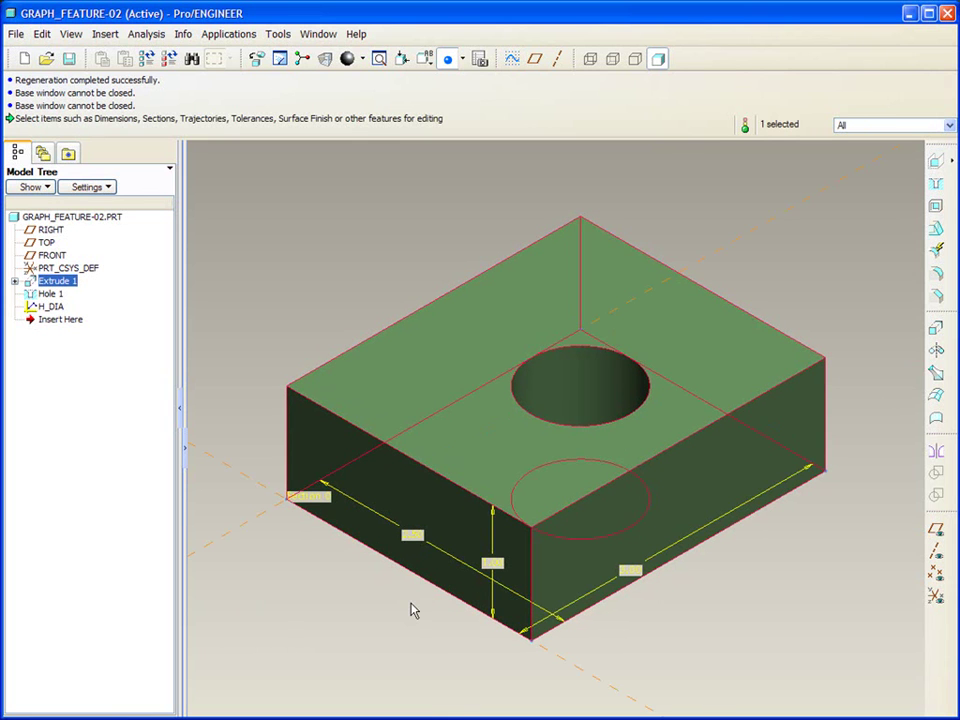
double_click(579, 388)
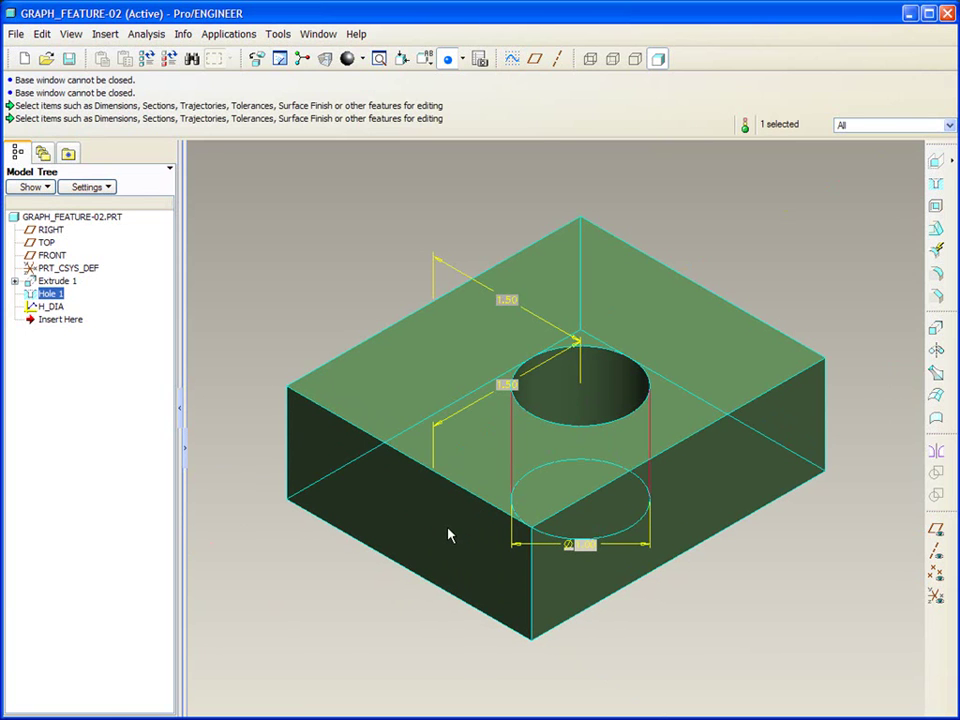
left_click(349, 598)
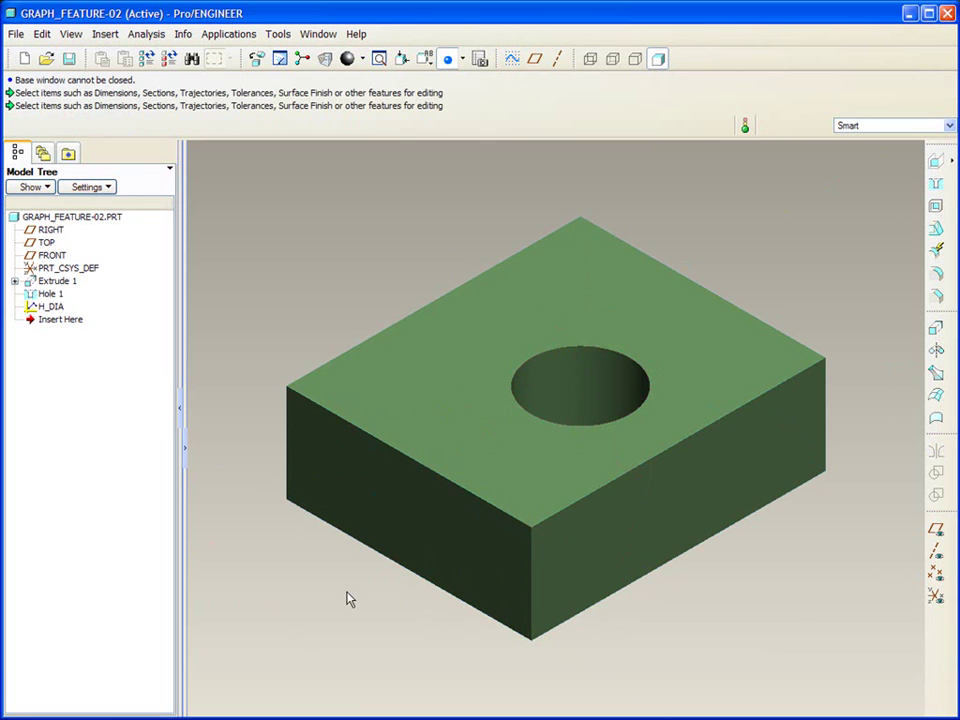
Reorder the H_DIA graph feature so that it comes before Hole 1.
left_click(52, 307)
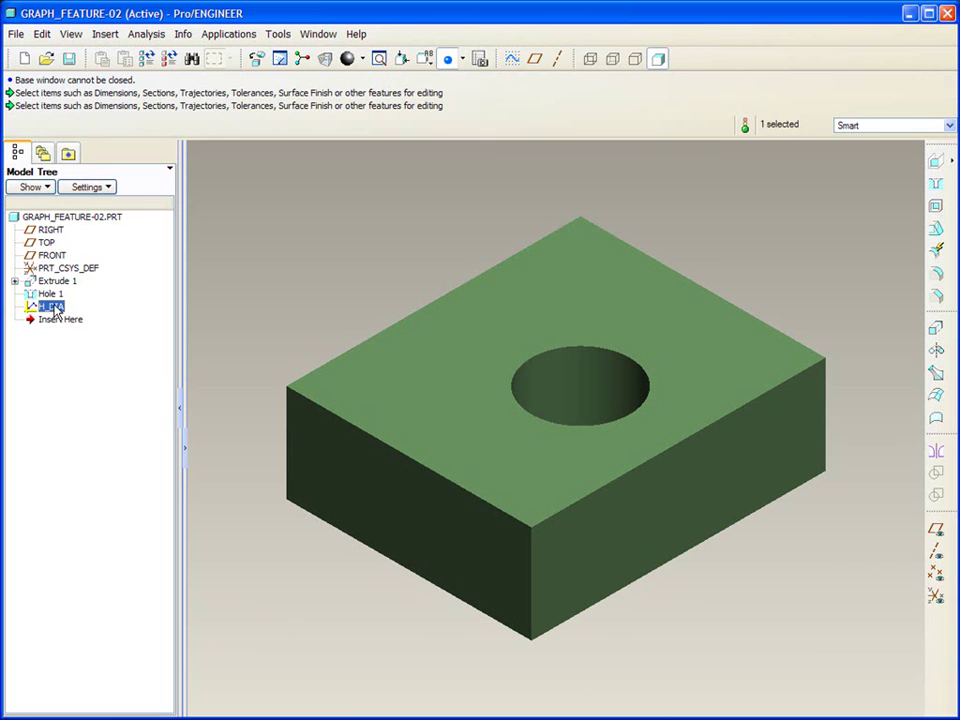
left_click_drag(55, 309, 57, 294)
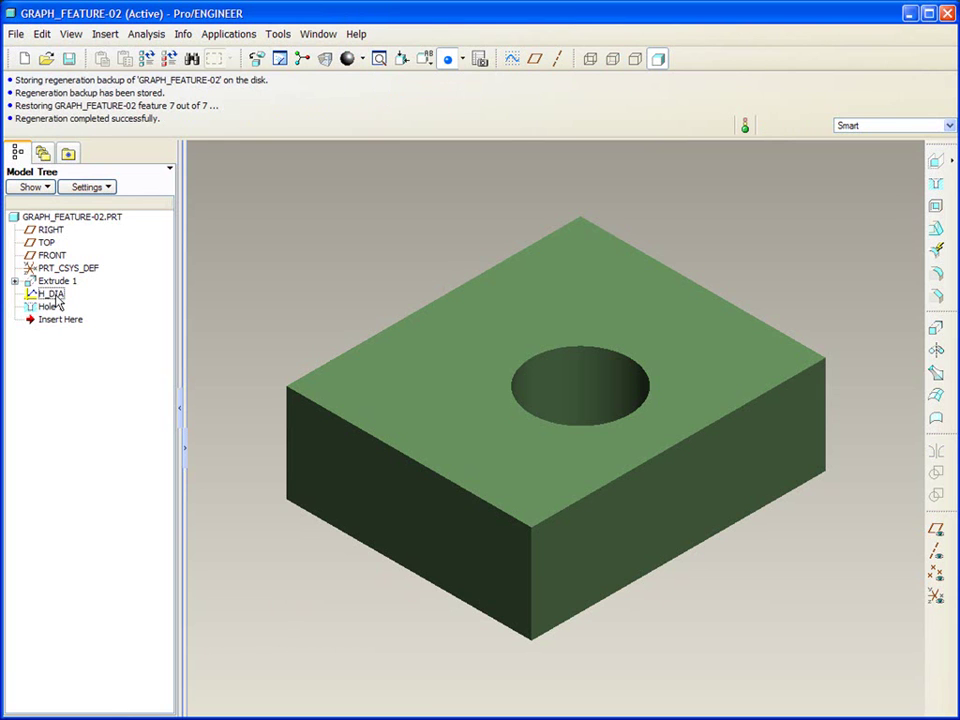
Open the H_DIA graph's definition, examine its stepped profile and dimensions, and return to the part.
left_click(52, 294)
right_click(57, 296)
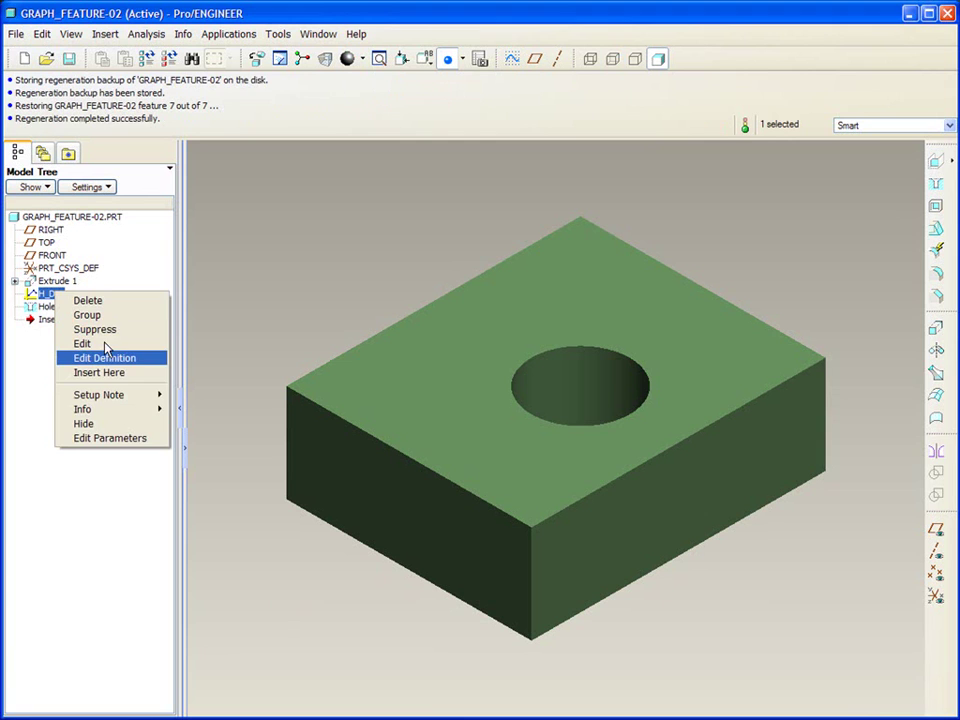
left_click(124, 362)
middle_click(250, 261)
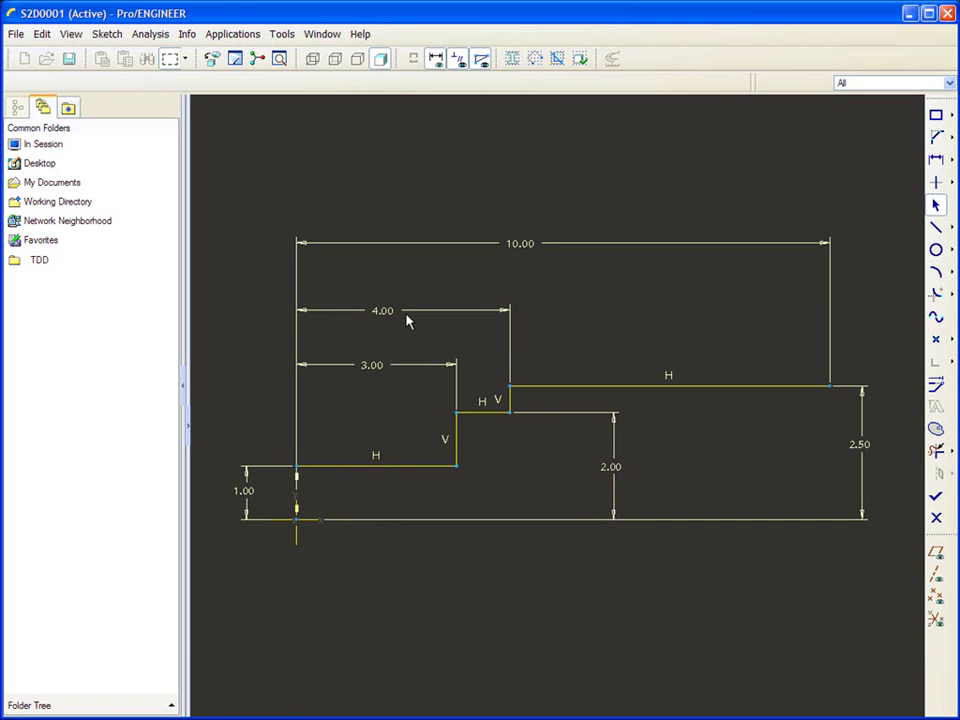
left_click(522, 390)
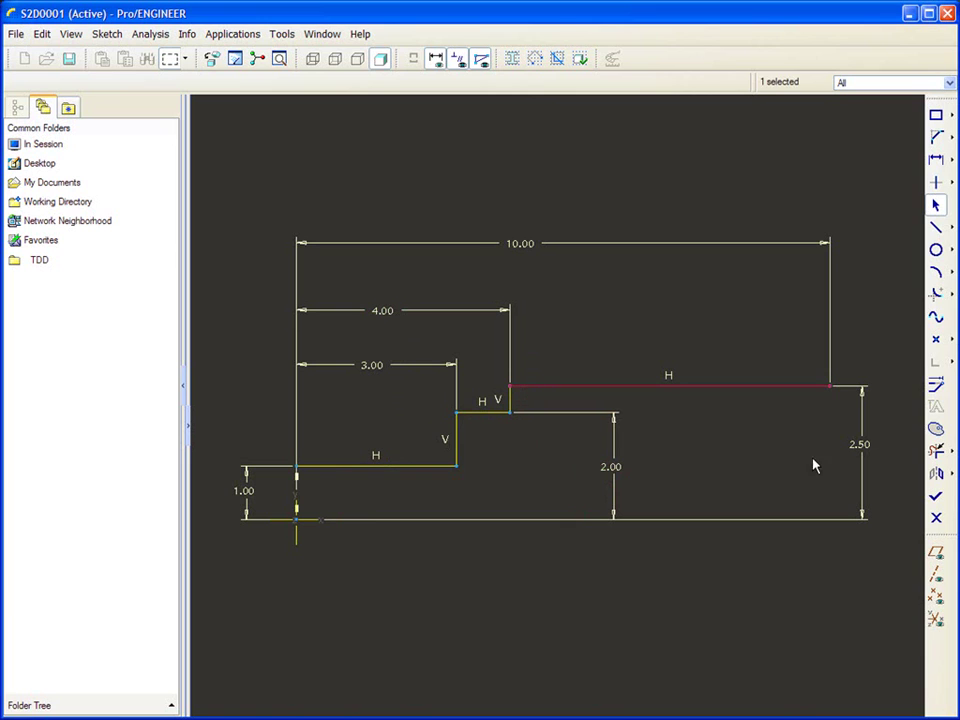
left_click(839, 459)
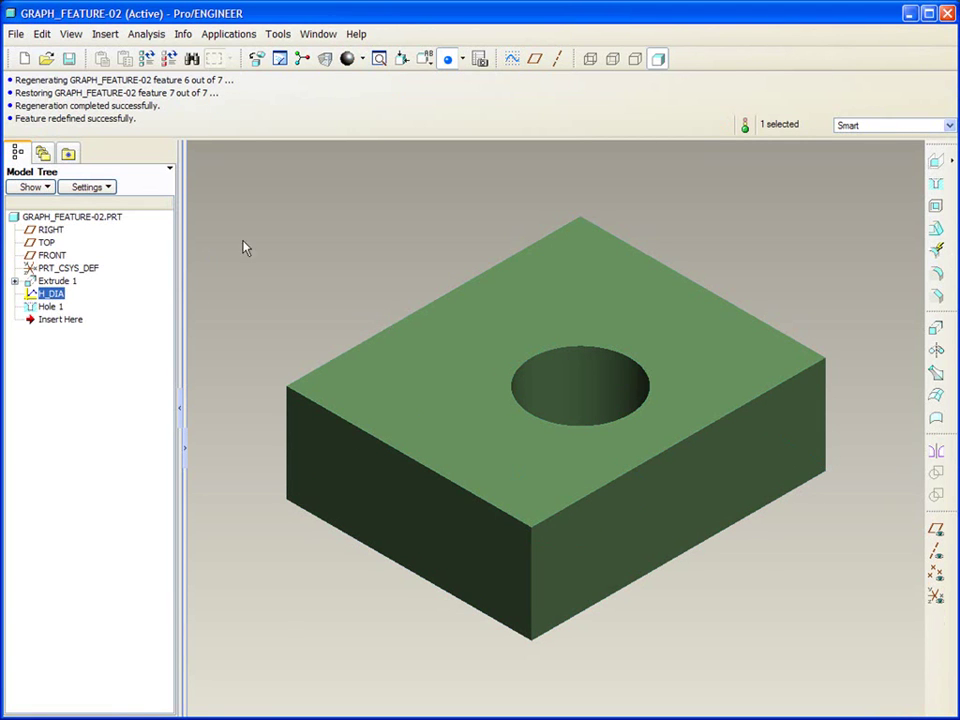
left_click(285, 234)
Open the relations editor for the Hole 1 feature.
left_click(278, 34)
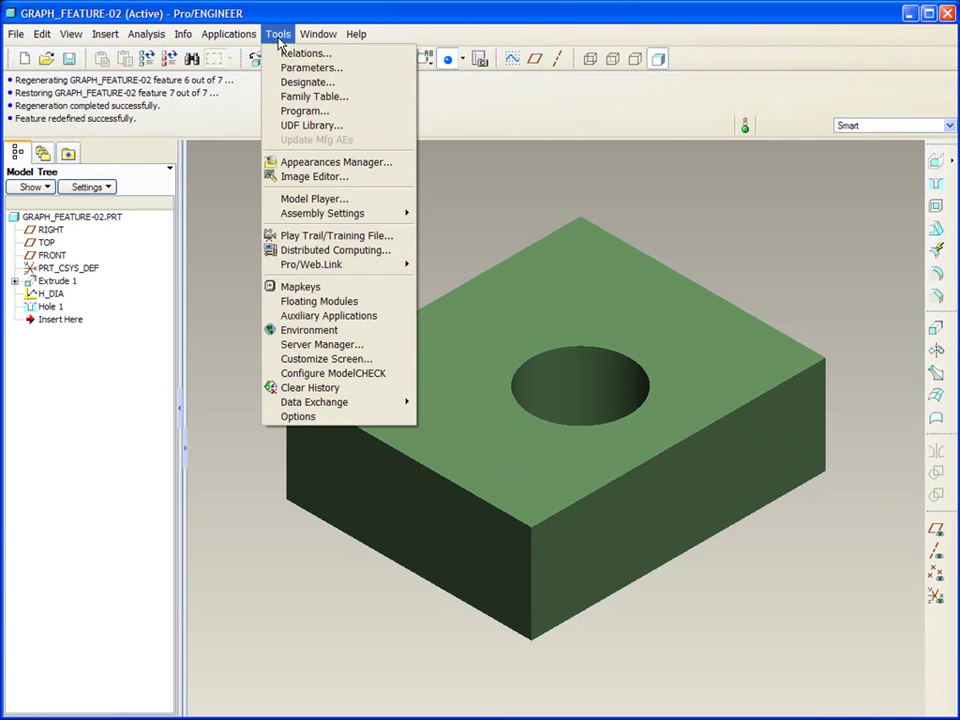
left_click(295, 55)
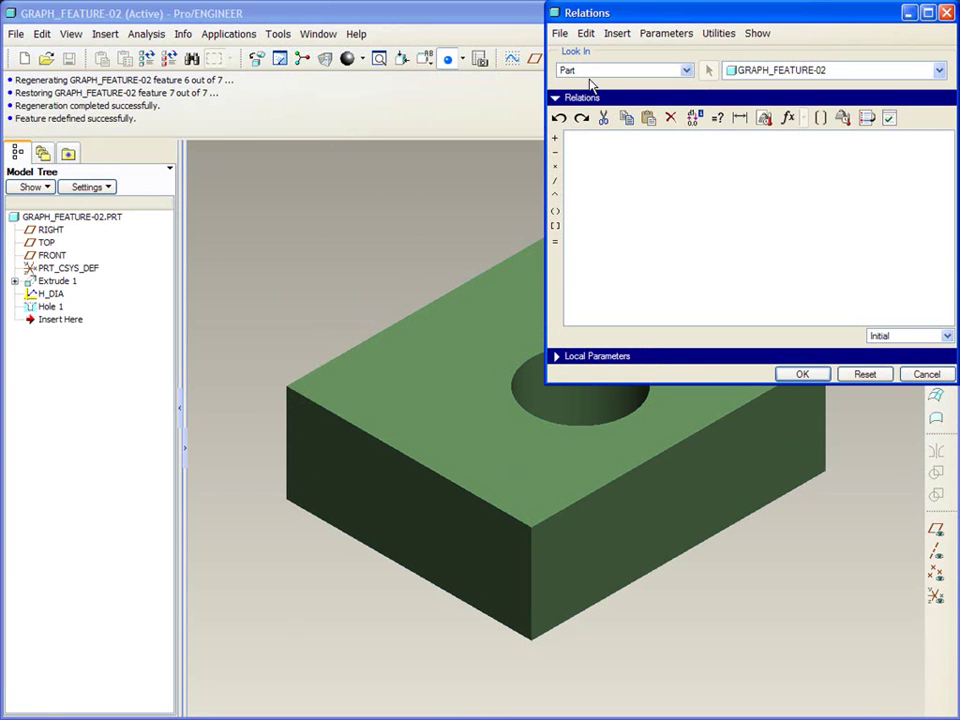
left_click(590, 72)
left_click(583, 98)
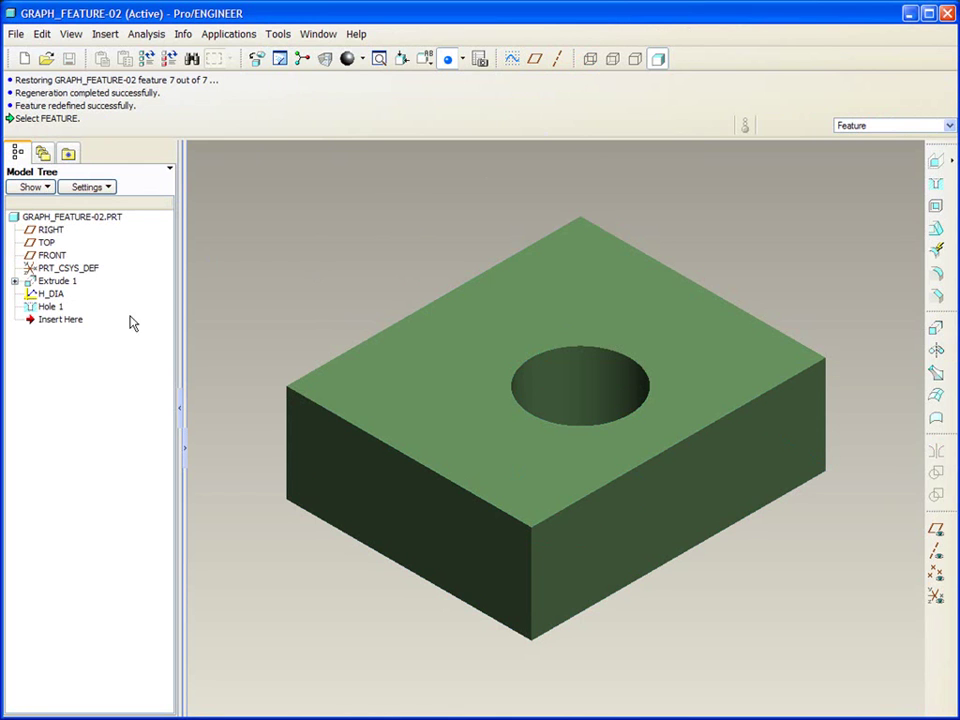
left_click(52, 308)
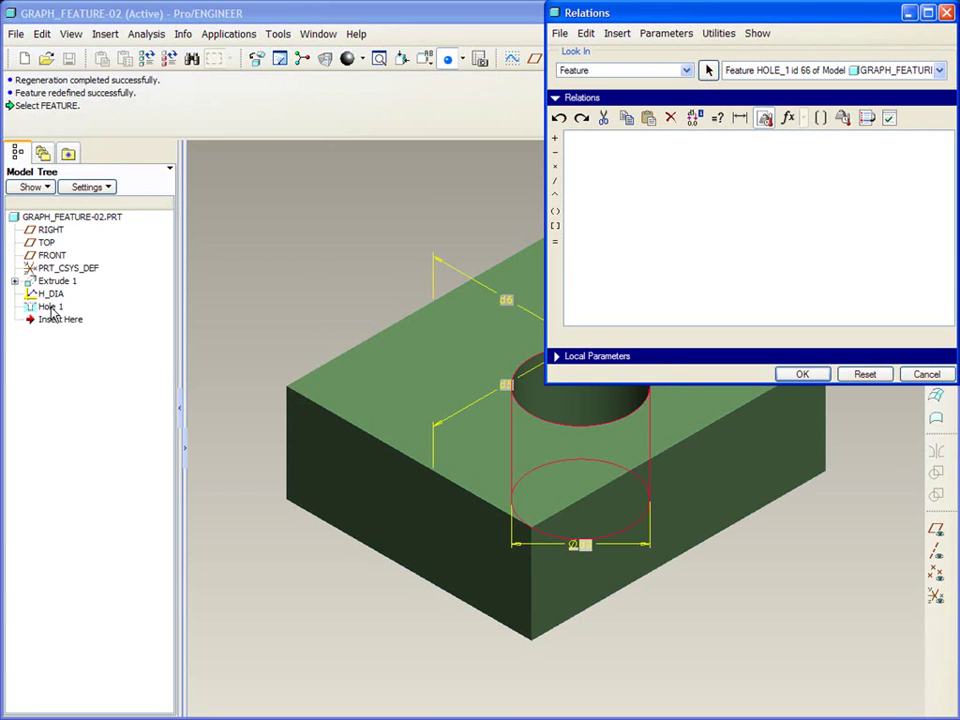
Add the relation d3=evalgraph("h_dia",d2) to Hole 1, picking the hole diameter and the block's d2 dimension from the model.
left_click(588, 548)
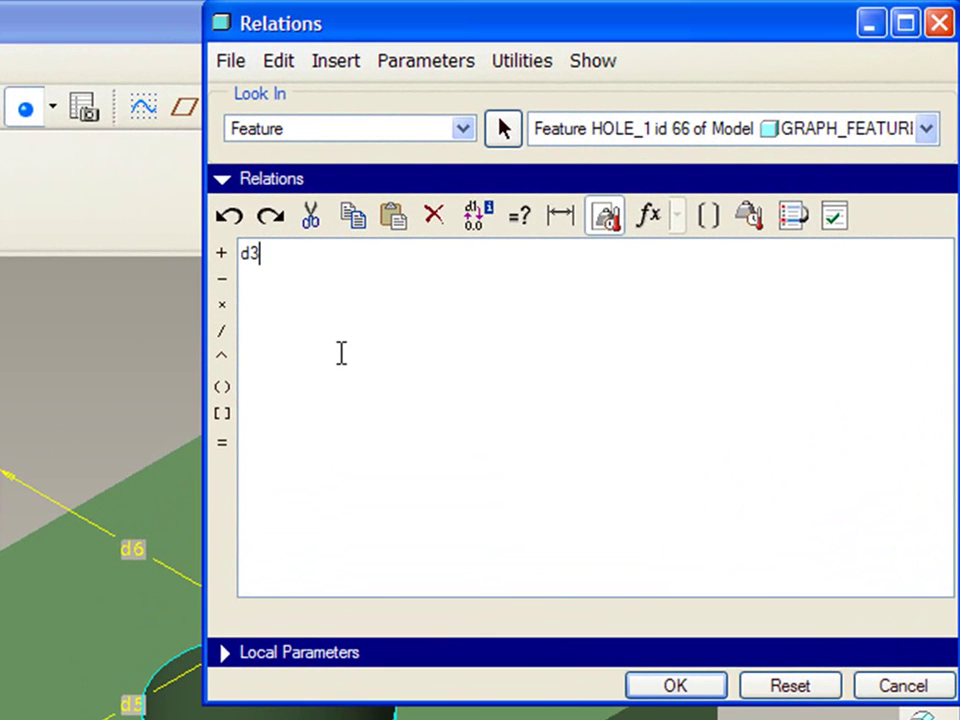
type("=evalgraph(\"")
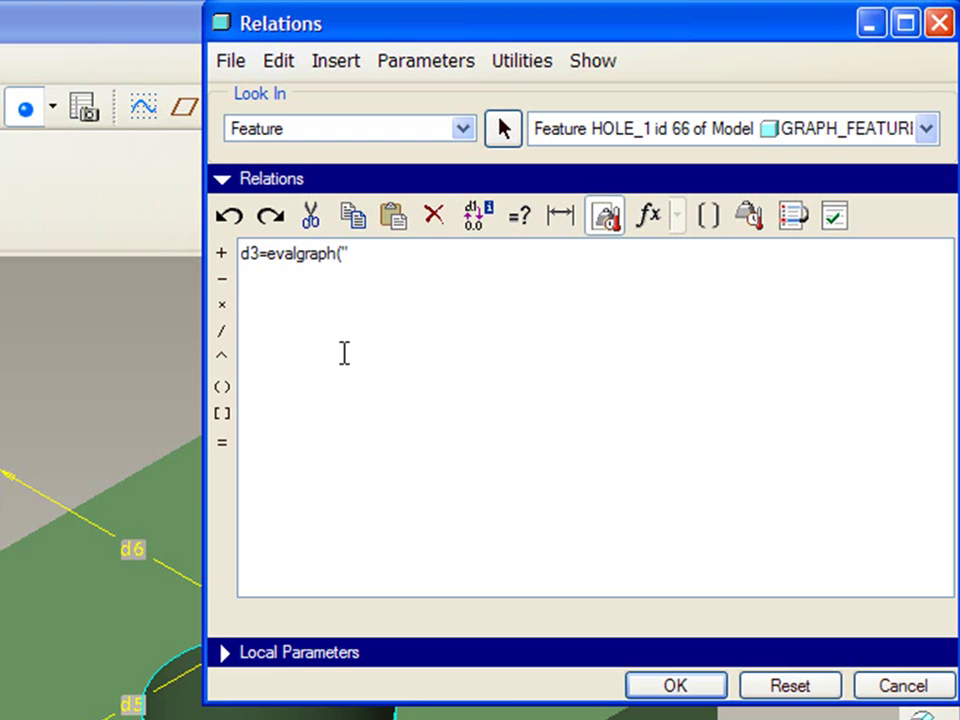
type("h_dia\",")
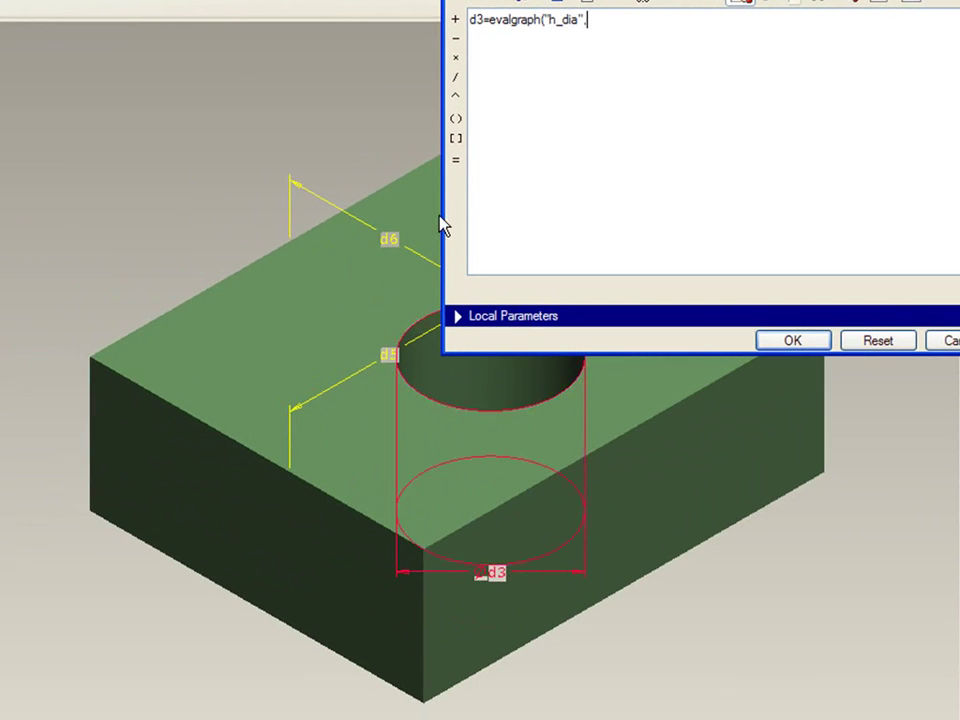
left_click(144, 450)
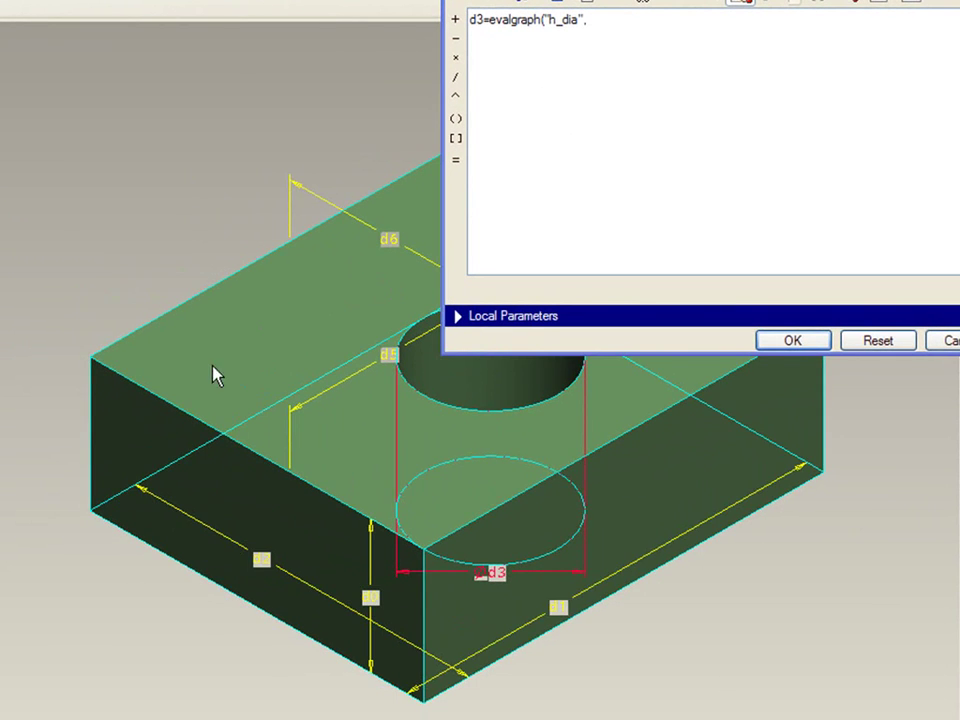
left_click(261, 566)
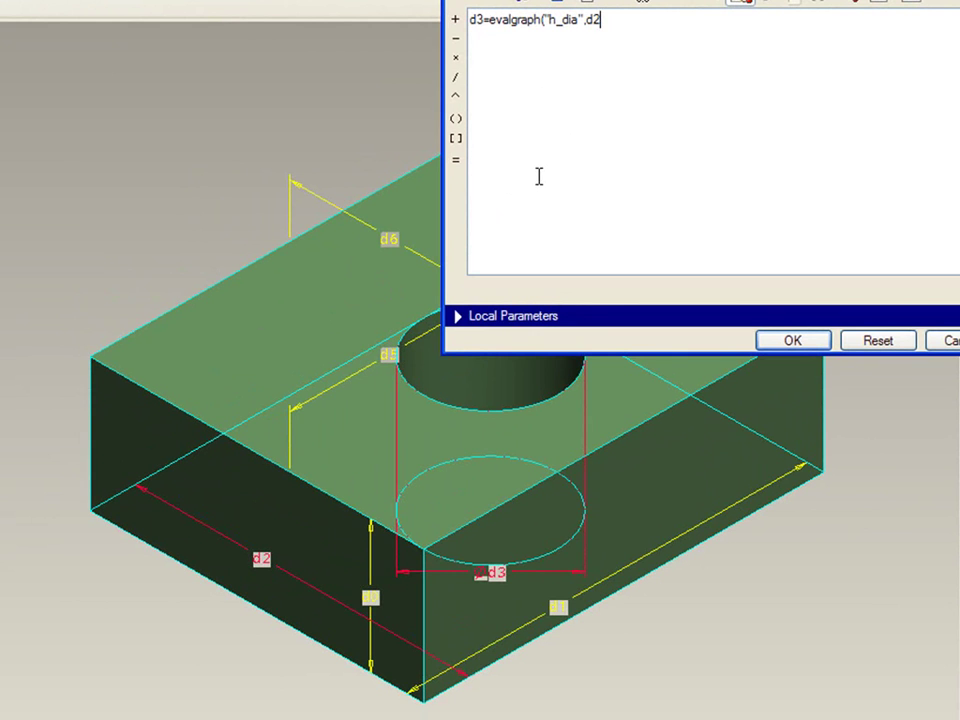
type(")")
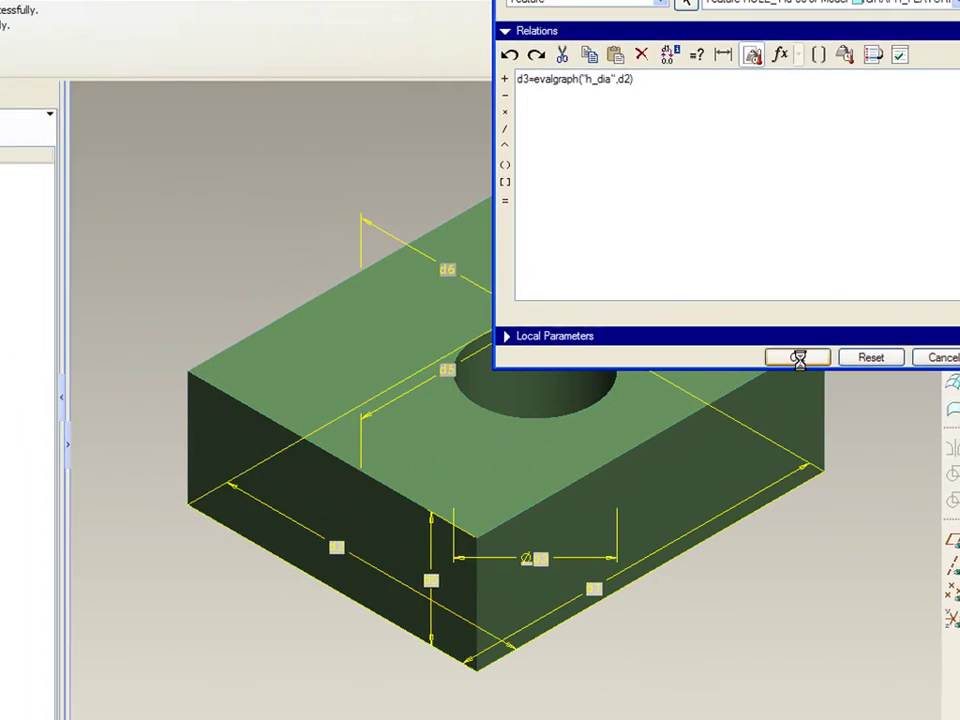
left_click(792, 341)
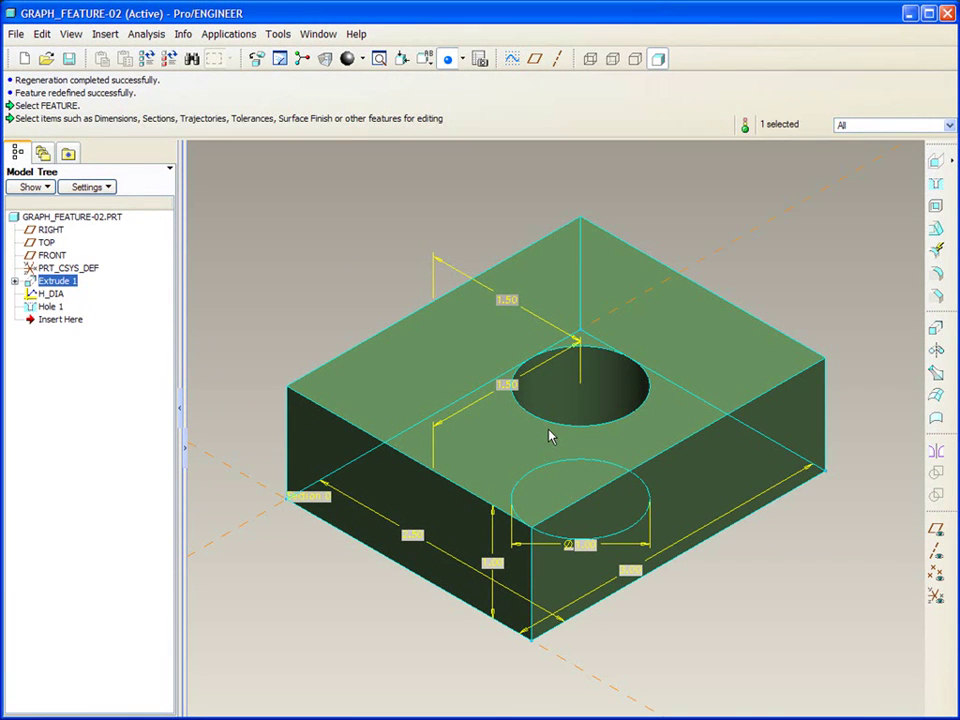
Set the block's d2 dimension to 3, regenerate the part, and display the hole's dimensions.
double_click(418, 538)
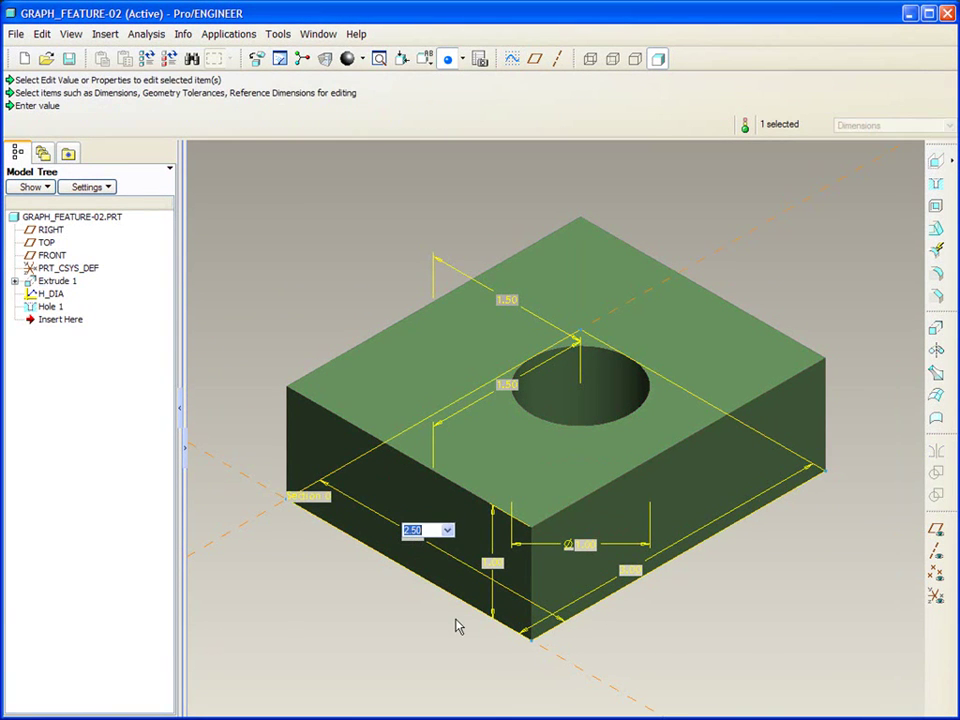
type("3")
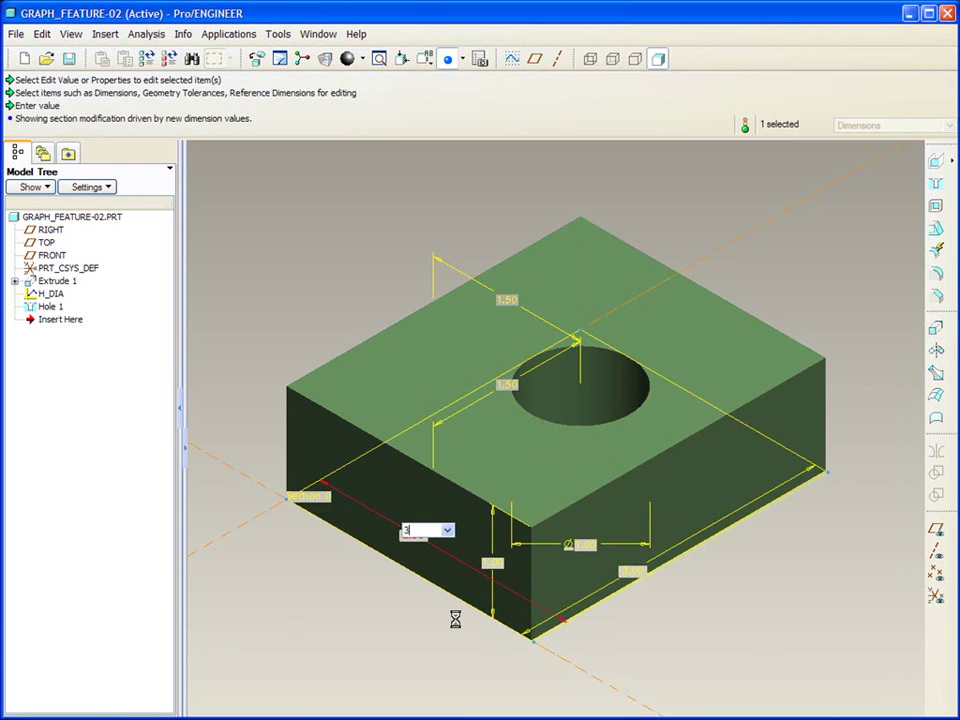
key("Return")
key("ctrl+g")
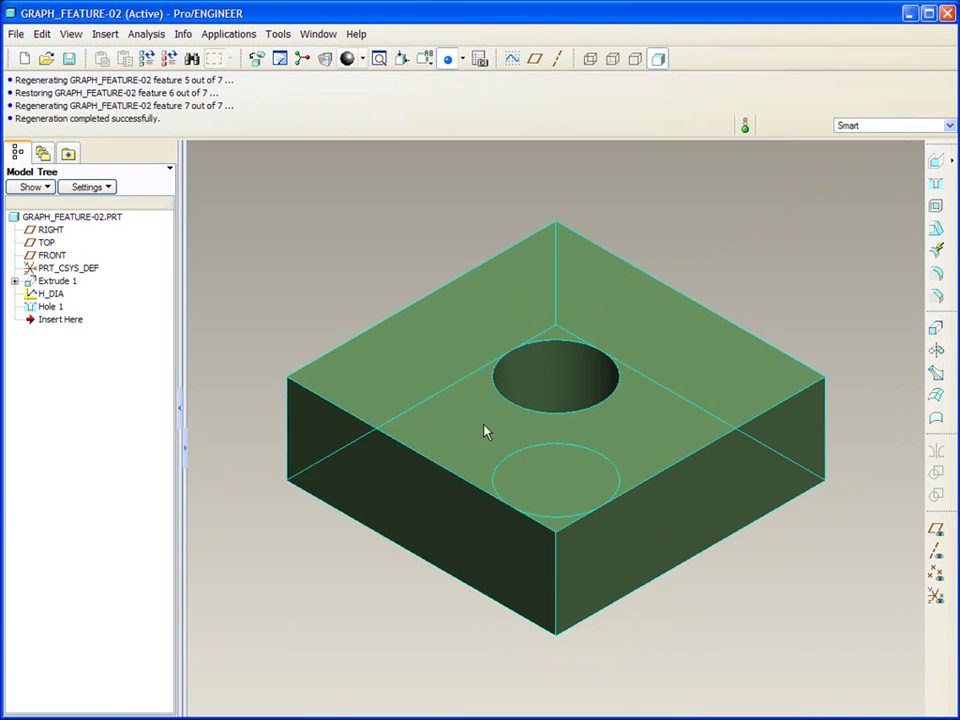
left_click(531, 381)
double_click(536, 364)
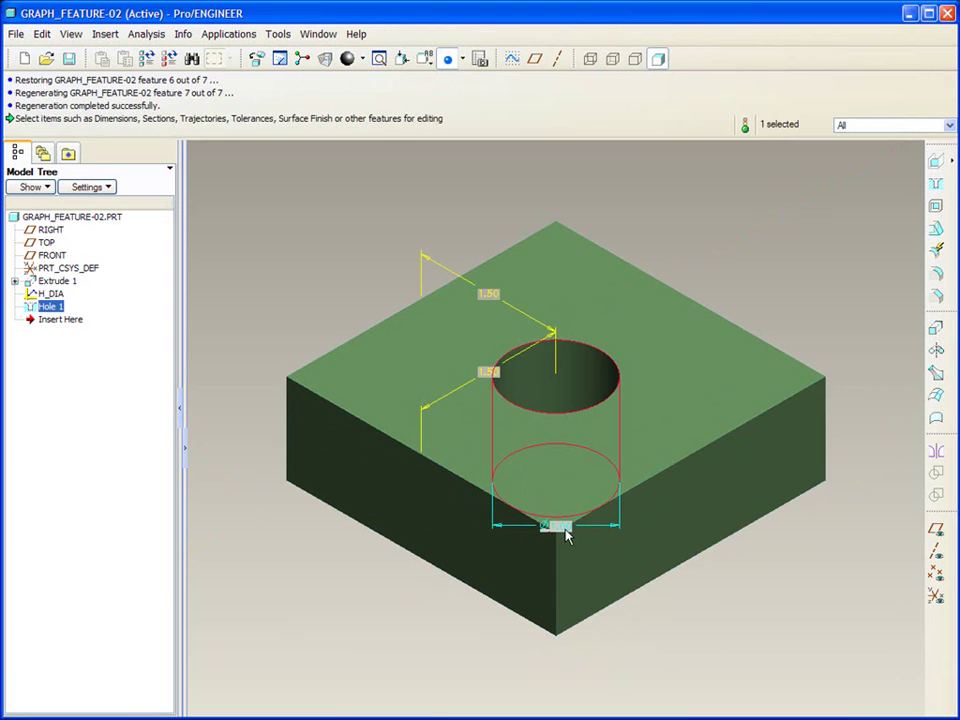
Set the block's d2 dimension to 3.01, regenerate the part, and display the hole's dimensions.
left_click(439, 553)
double_click(439, 553)
left_click(418, 524)
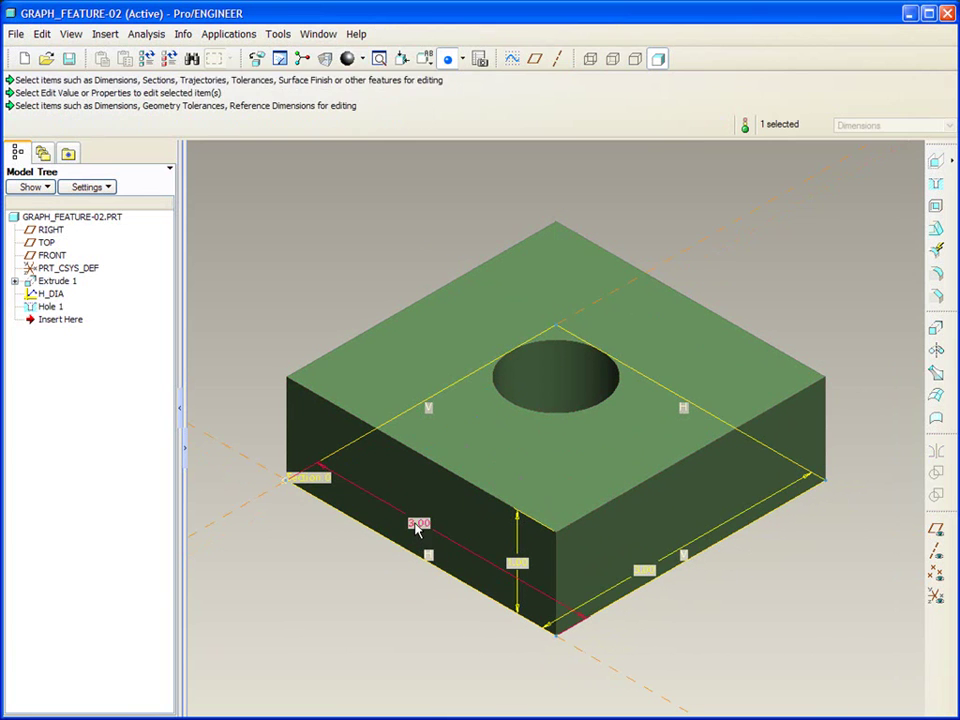
double_click(418, 524)
type("2.25")
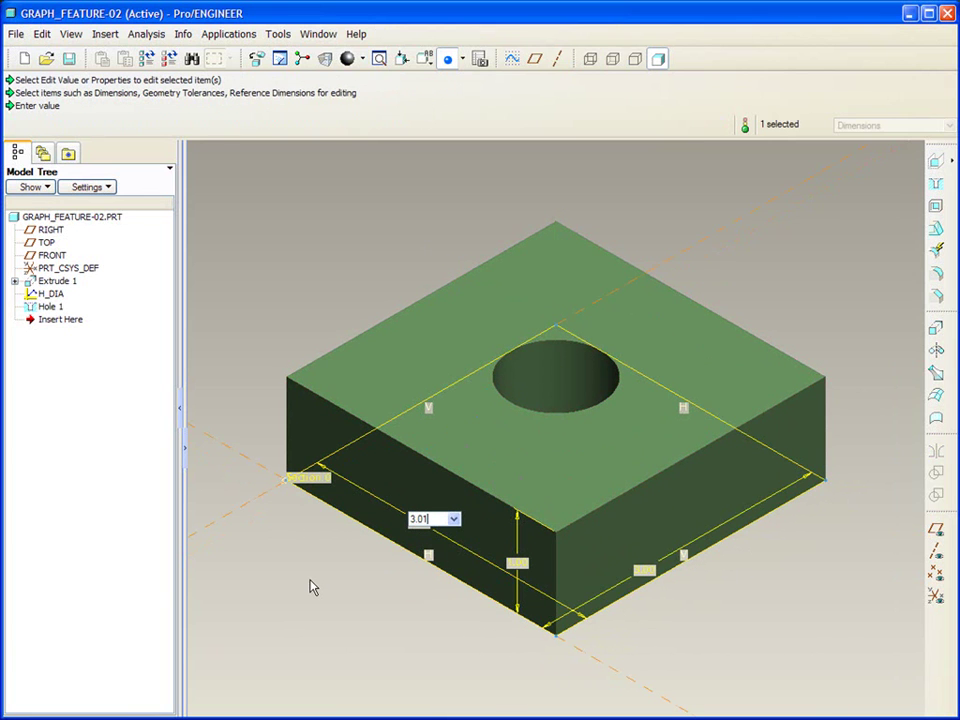
key("Return")
key("ctrl+g")
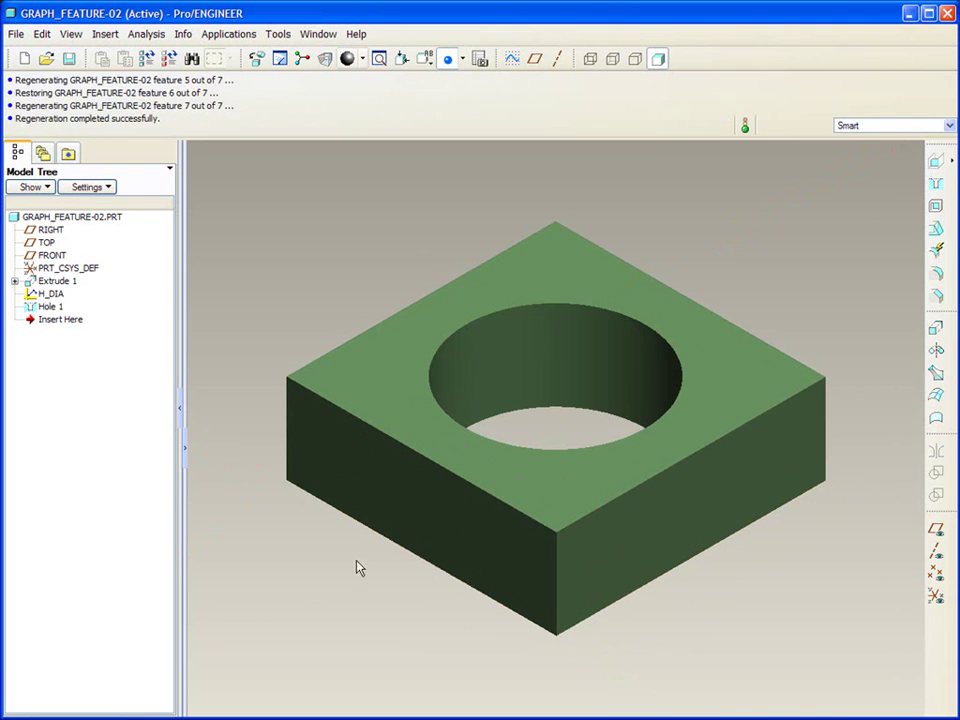
double_click(505, 375)
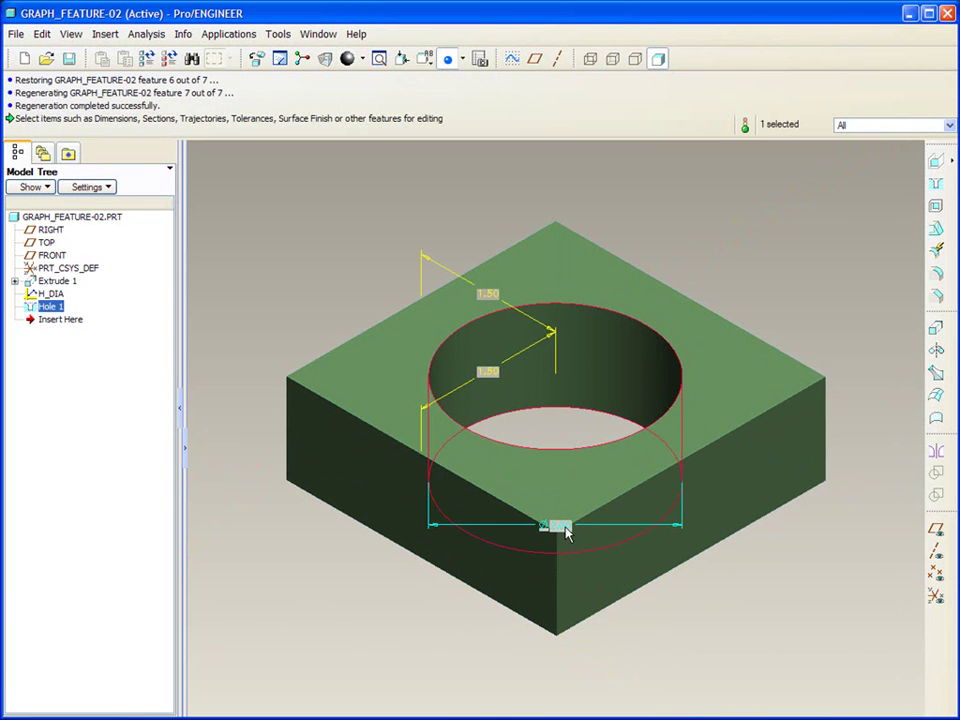
Set the block's d2 dimension to 3.5 and regenerate the part.
double_click(455, 547)
double_click(419, 521)
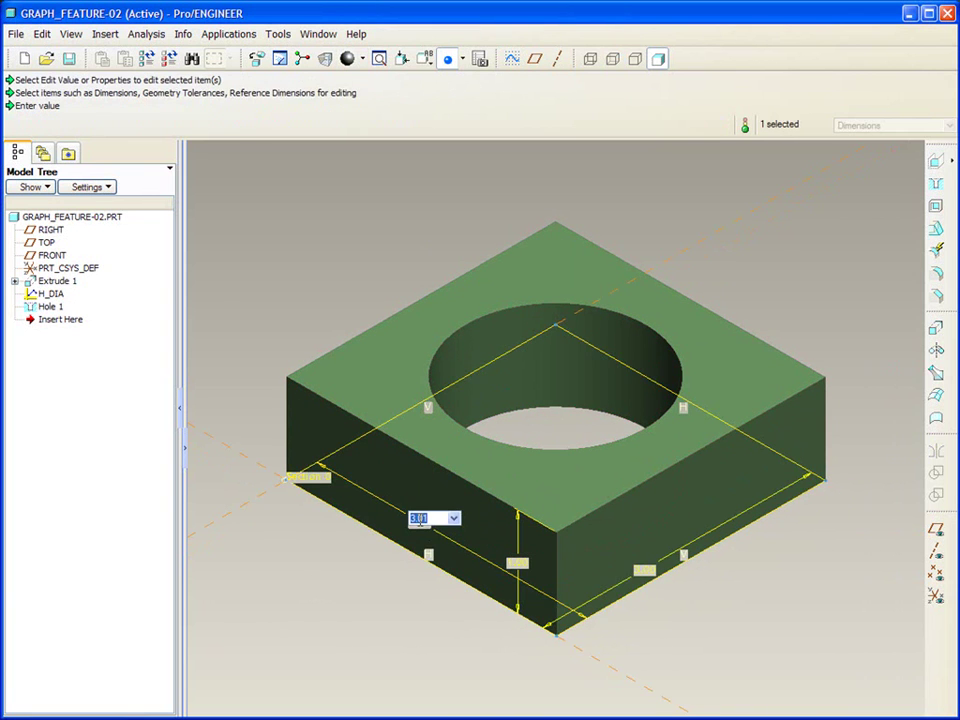
type("3.5")
key("Return")
key("ctrl+g")
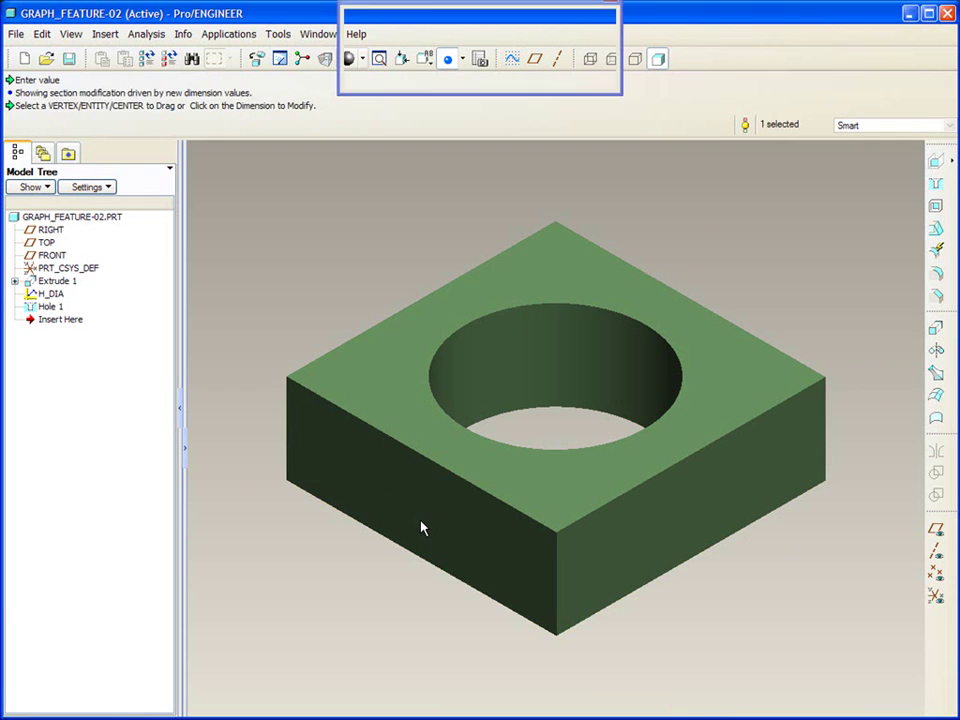
Set the block's d2 dimension to 4, regenerate the part, and display the hole's dimensions.
double_click(423, 526)
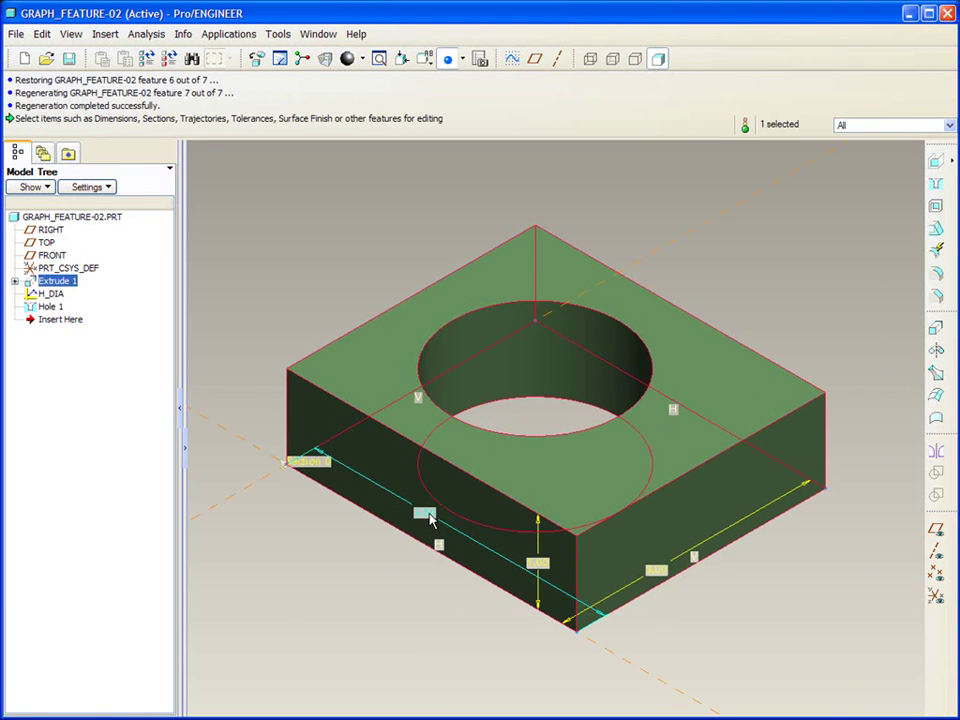
double_click(428, 516)
type("4")
key("Return")
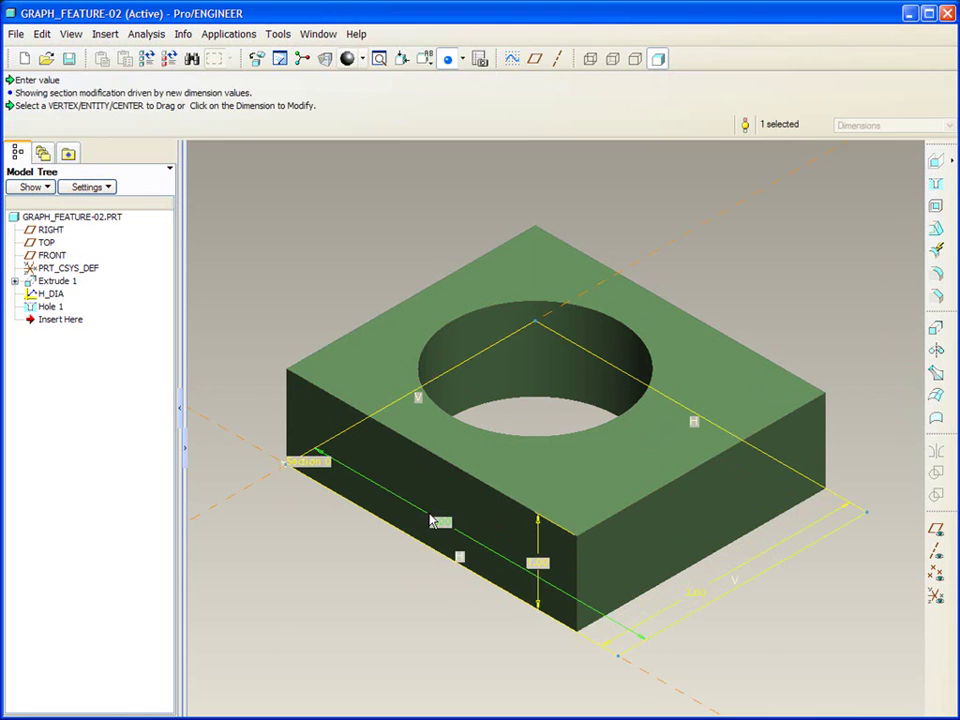
key("ctrl+g")
double_click(470, 347)
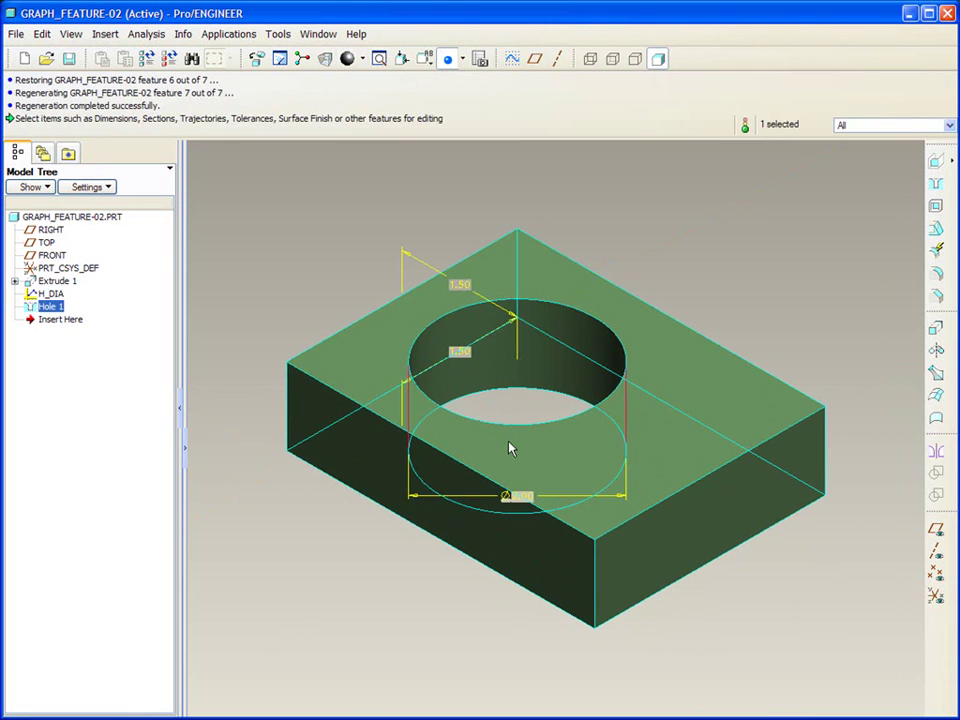
Set the block's d2 dimension to 4.01 and regenerate the part.
double_click(528, 555)
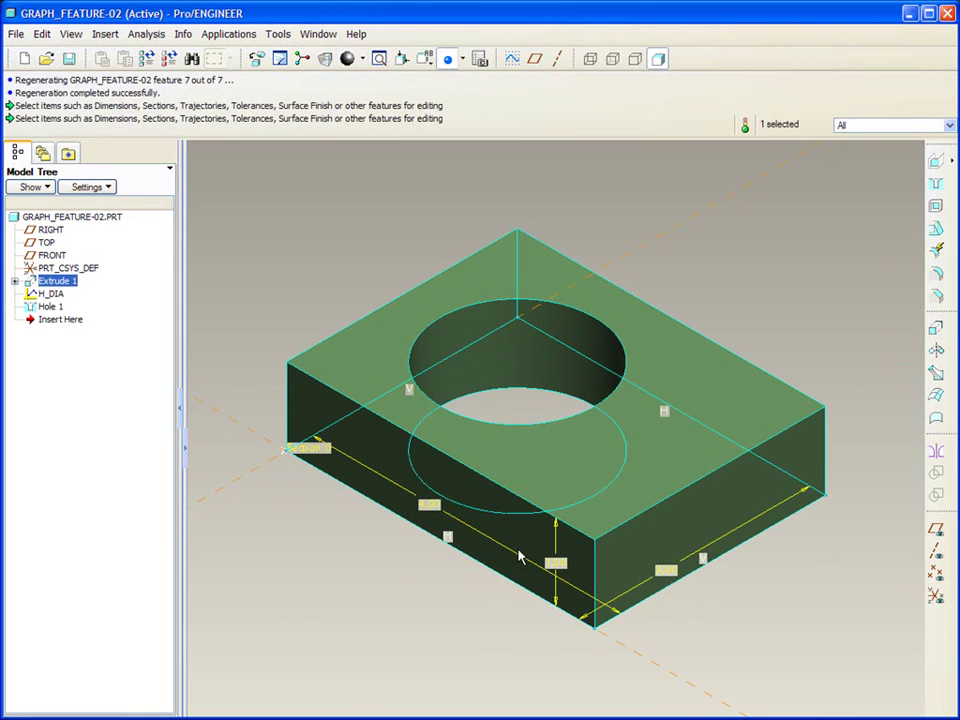
double_click(429, 505)
type("4.01")
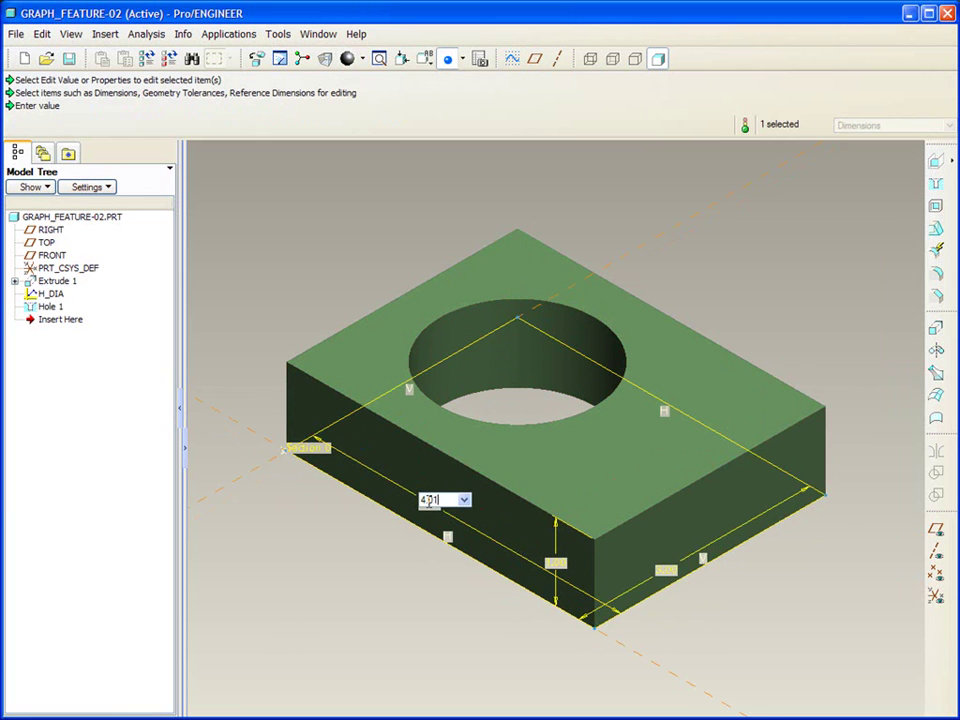
key("Return")
key("ctrl+g")
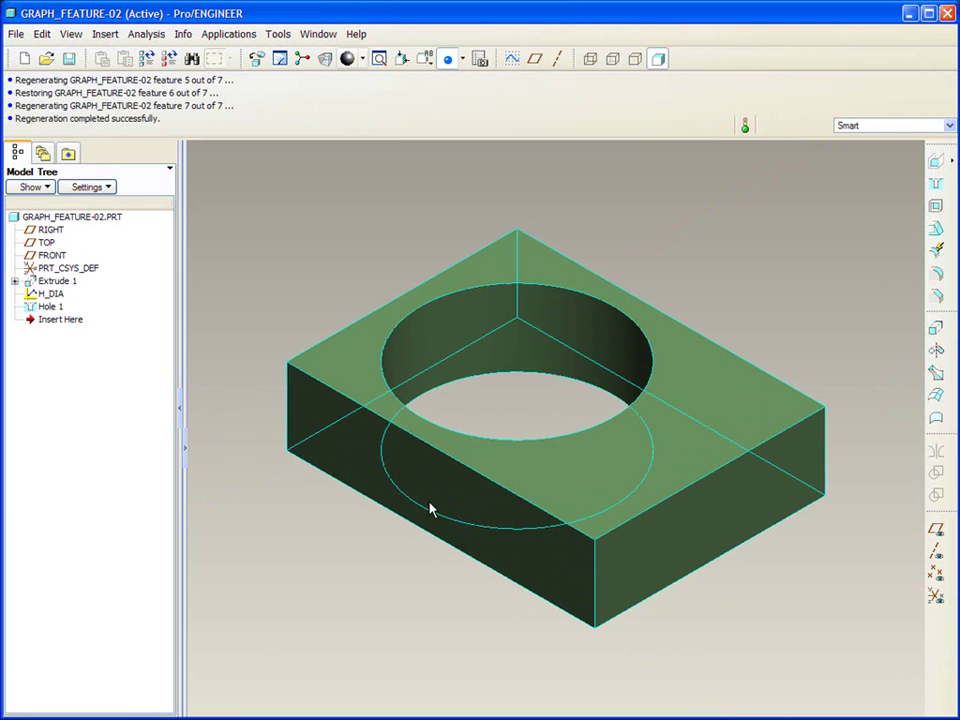
Display the hole's dimensions, try to edit its diameter directly, and clear the selection.
double_click(443, 352)
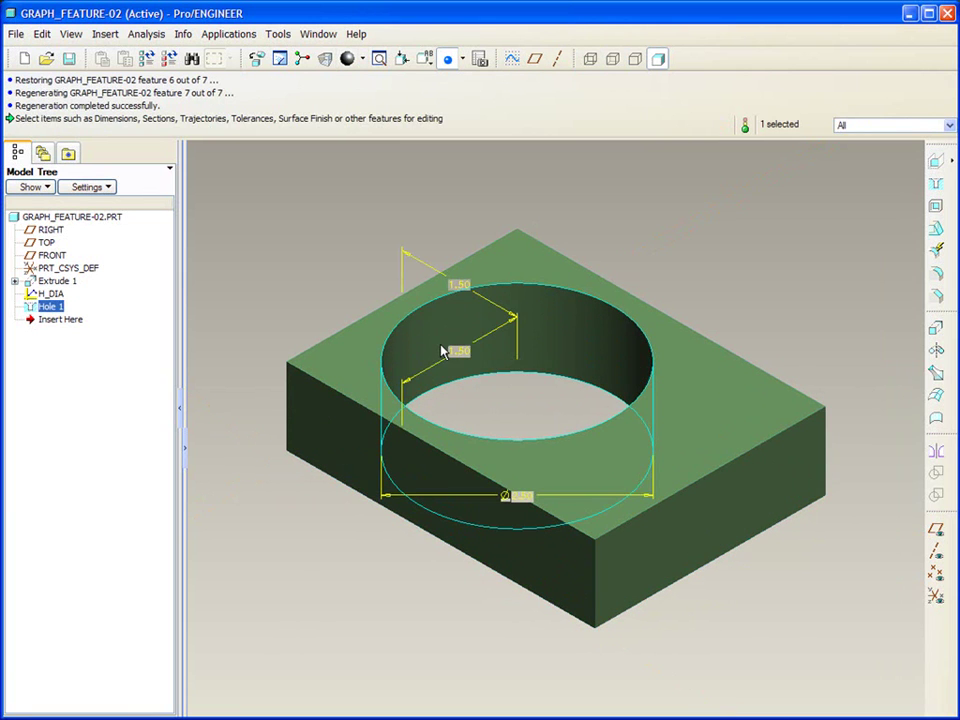
left_click(525, 500)
left_click(392, 594)
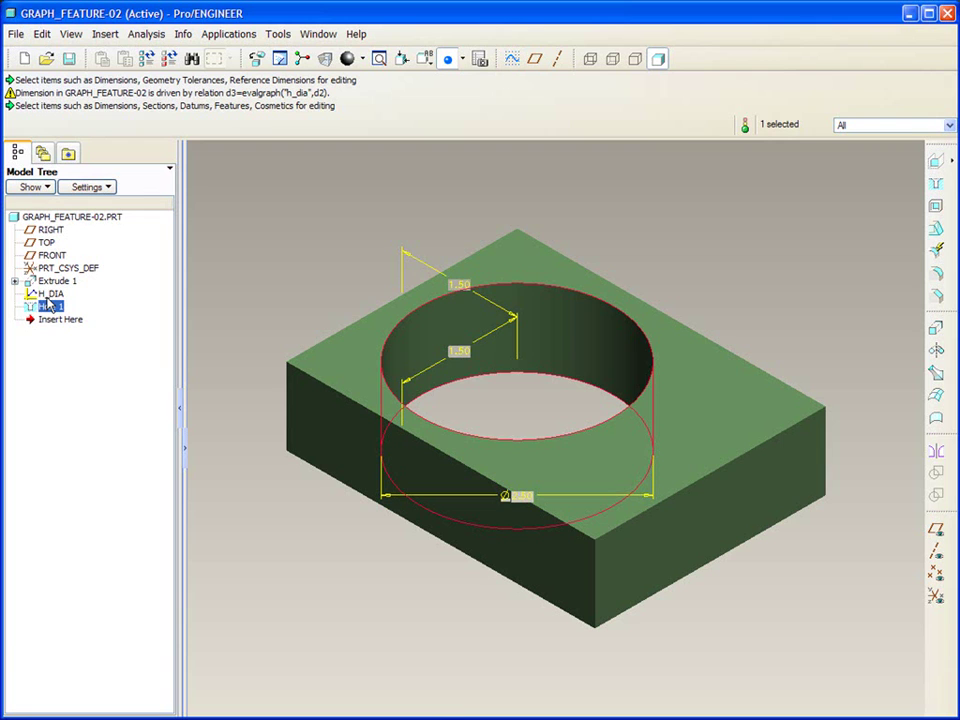
left_click(233, 258)
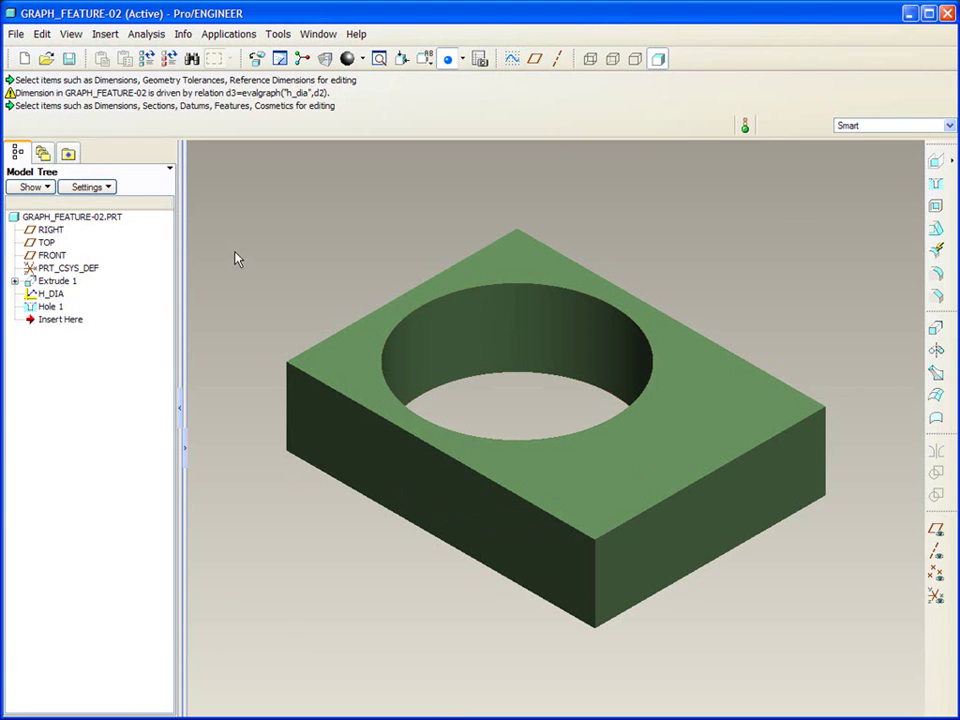
Close the block part and open graph_feature-03.prt from the working directory.
left_click(318, 34)
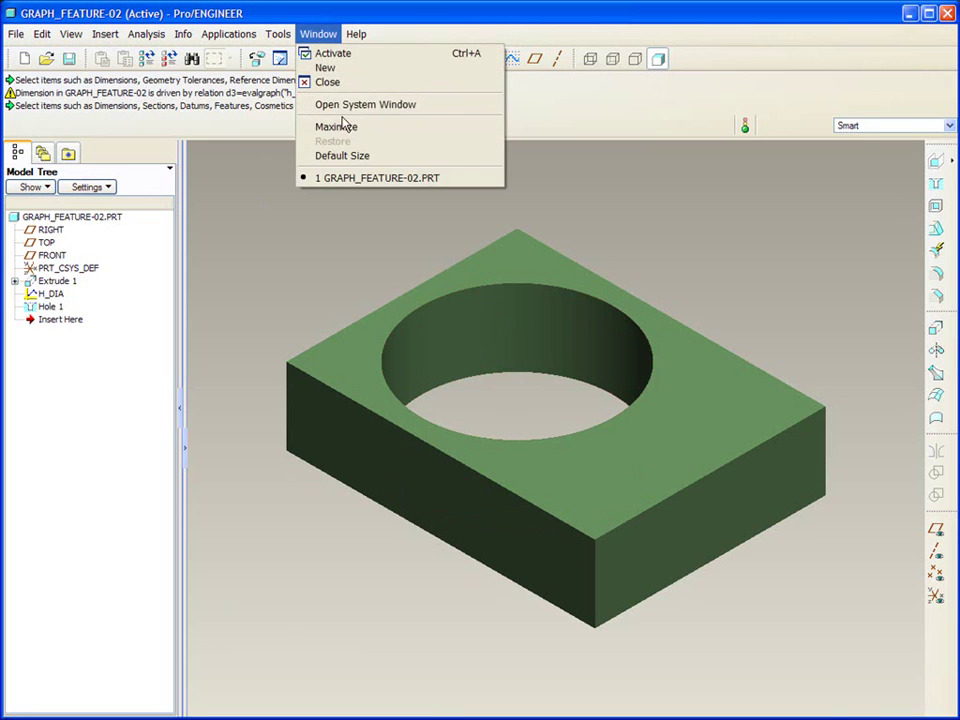
left_click(334, 82)
left_click(47, 58)
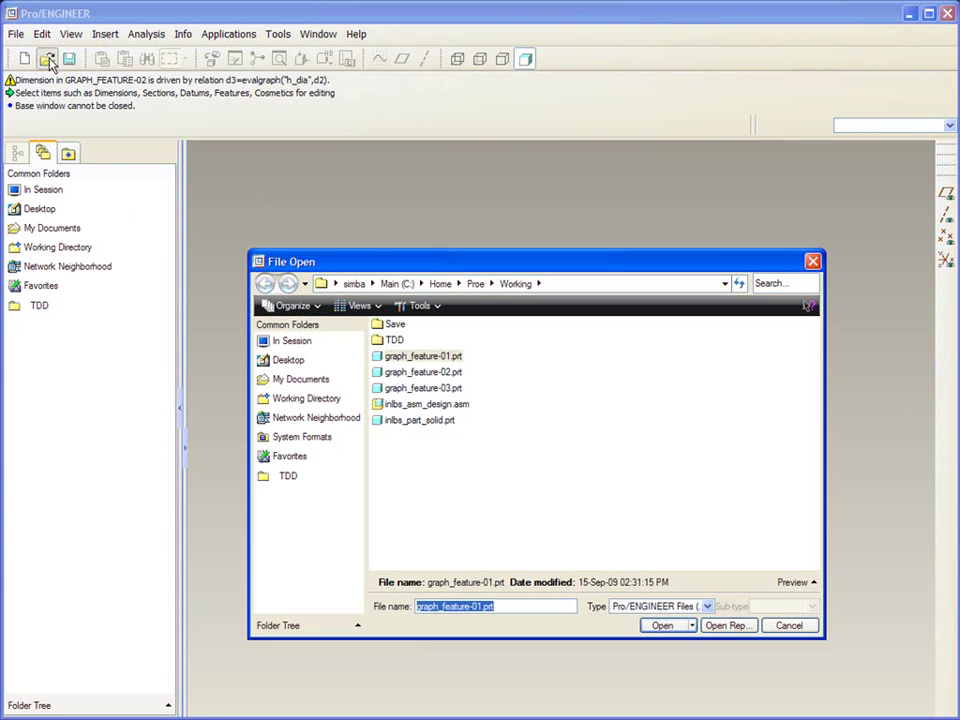
double_click(430, 388)
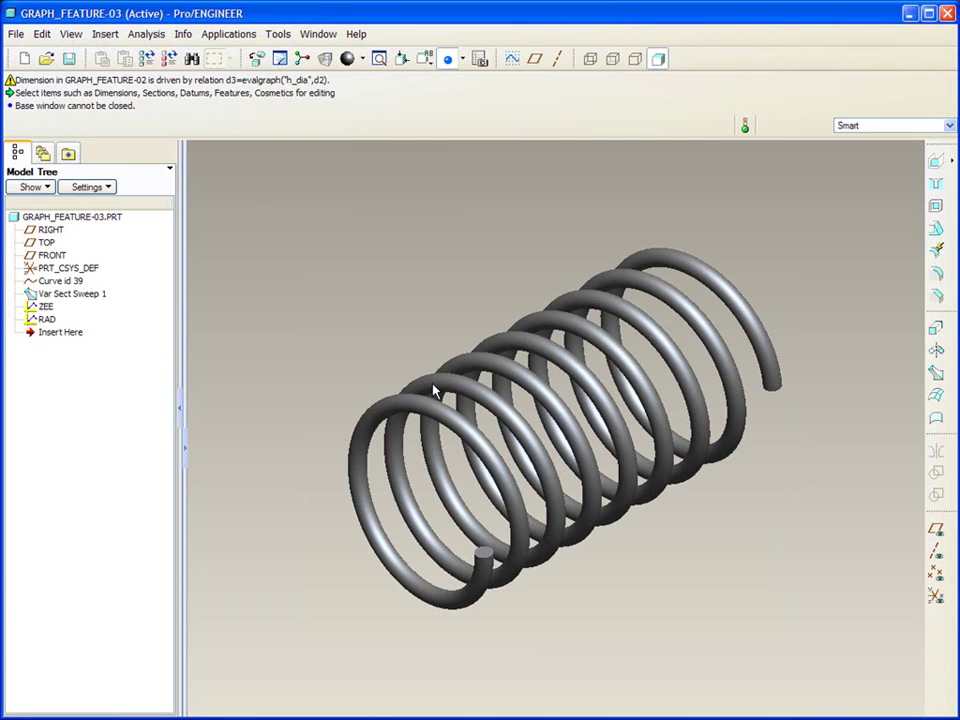
Open the equation of the spring's trajectory curve, examine its r, theta and z expressions, and close the curve definition.
left_click(50, 285)
right_click(51, 286)
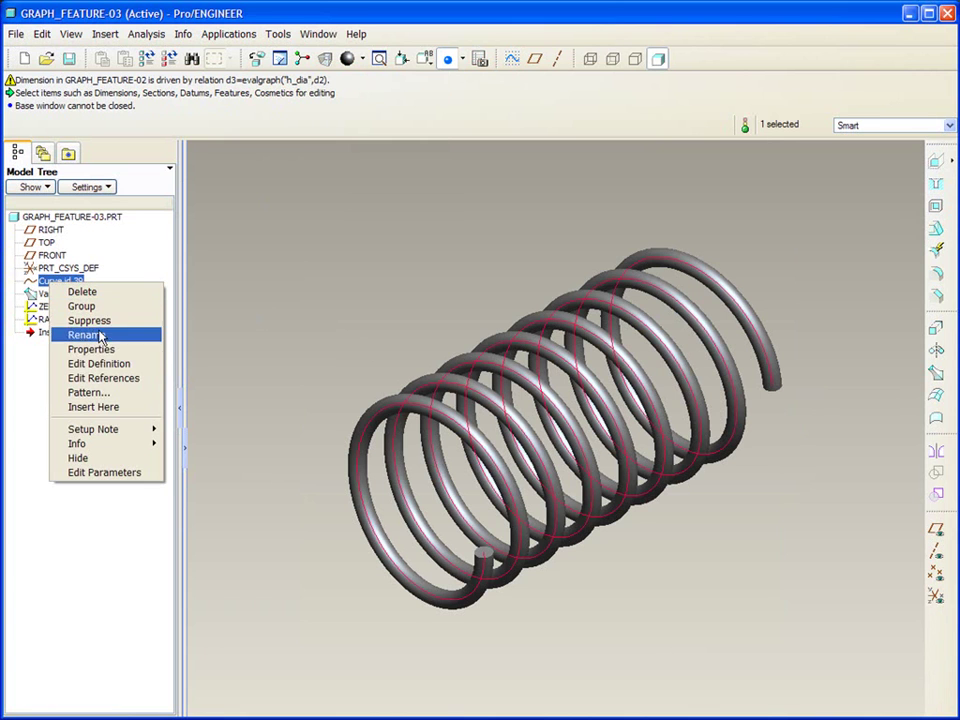
left_click(128, 368)
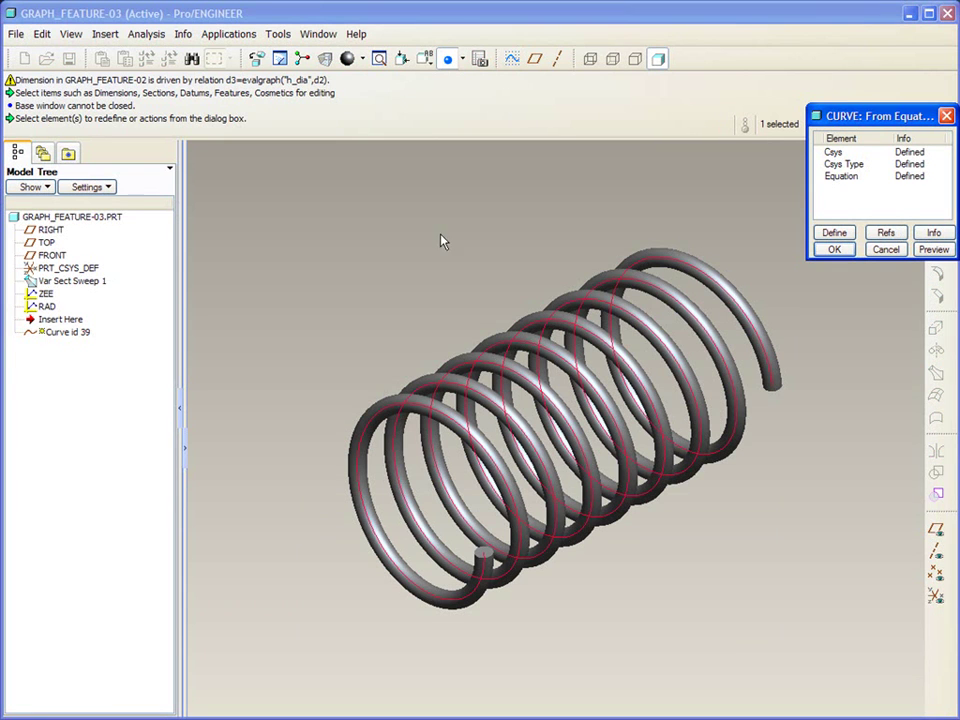
double_click(842, 180)
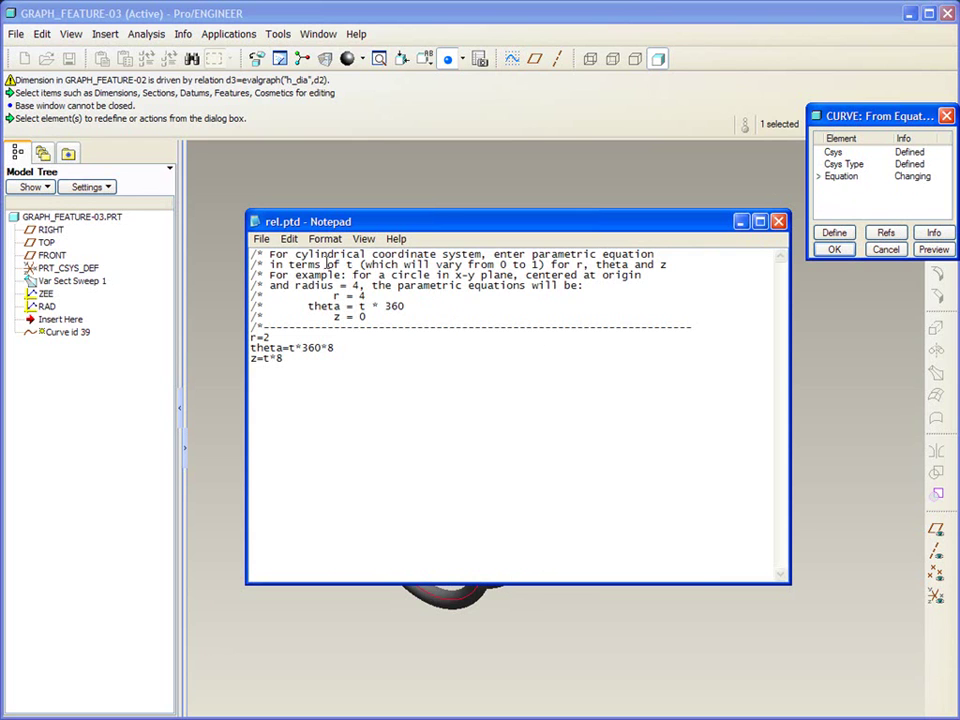
left_click_drag(293, 254, 453, 254)
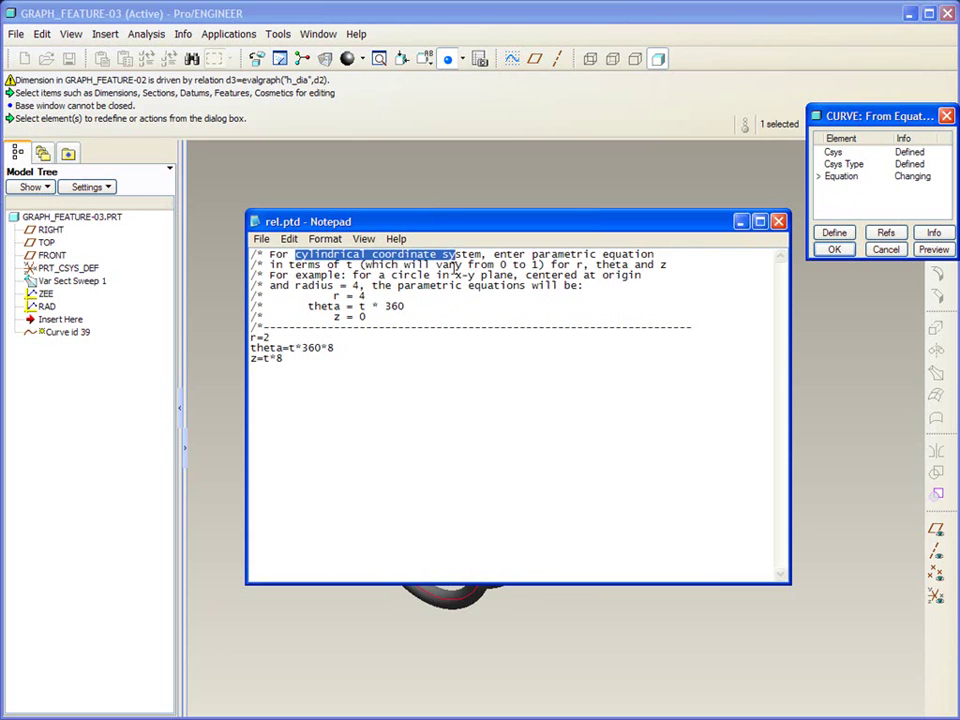
left_click(270, 338)
left_click(281, 363)
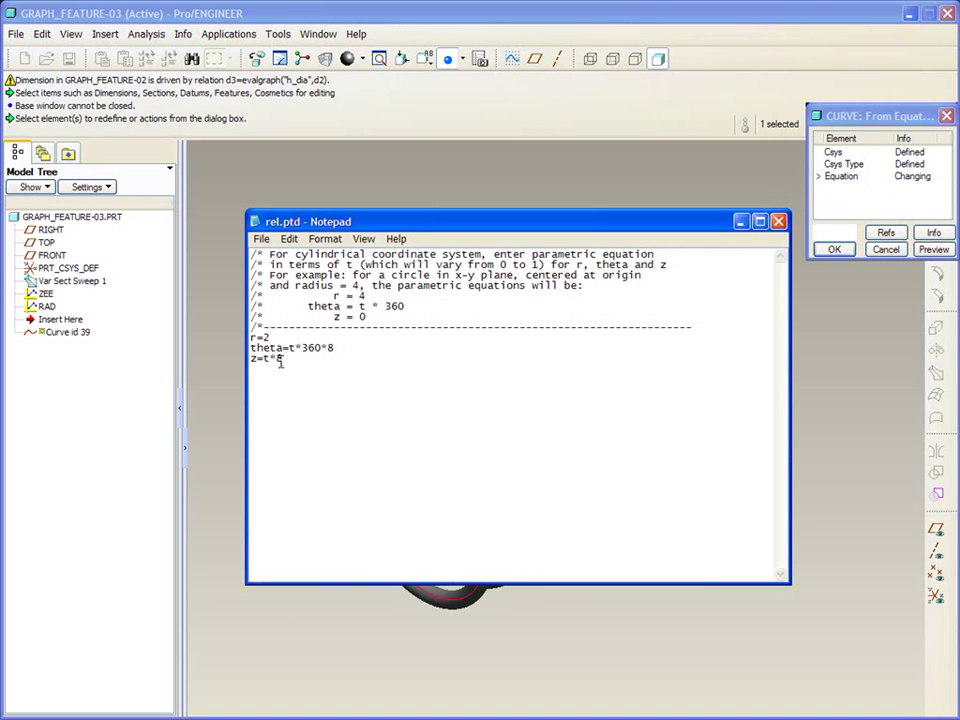
left_click(778, 221)
left_click(833, 249)
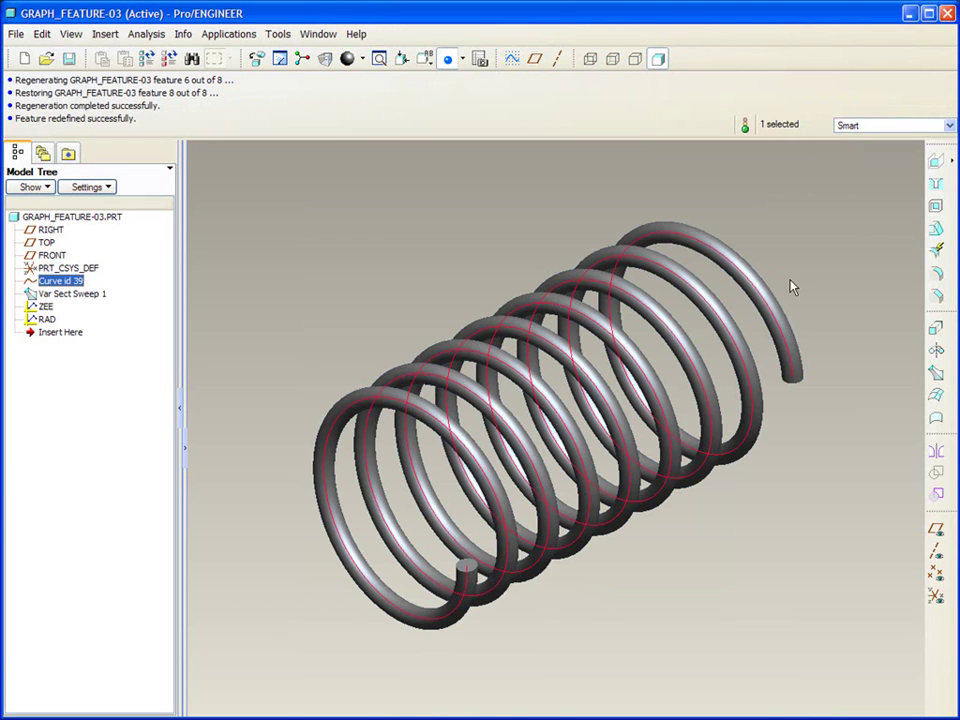
Clear the curve selection and reorder the ZEE graph feature so it comes before the spring's trajectory curve.
left_click(808, 253)
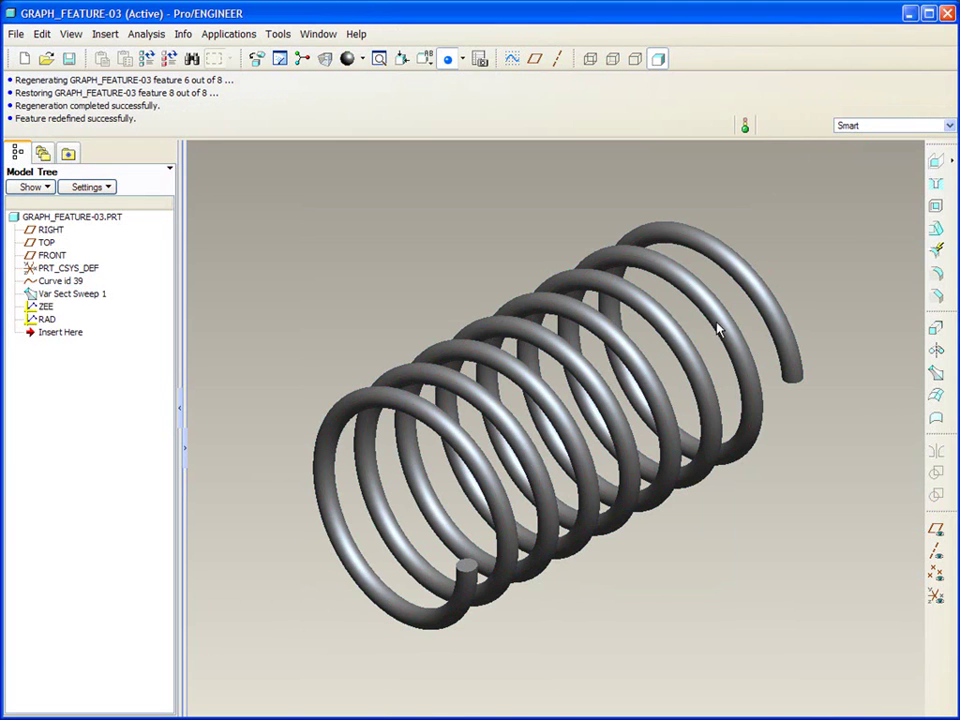
key("ctrl+d")
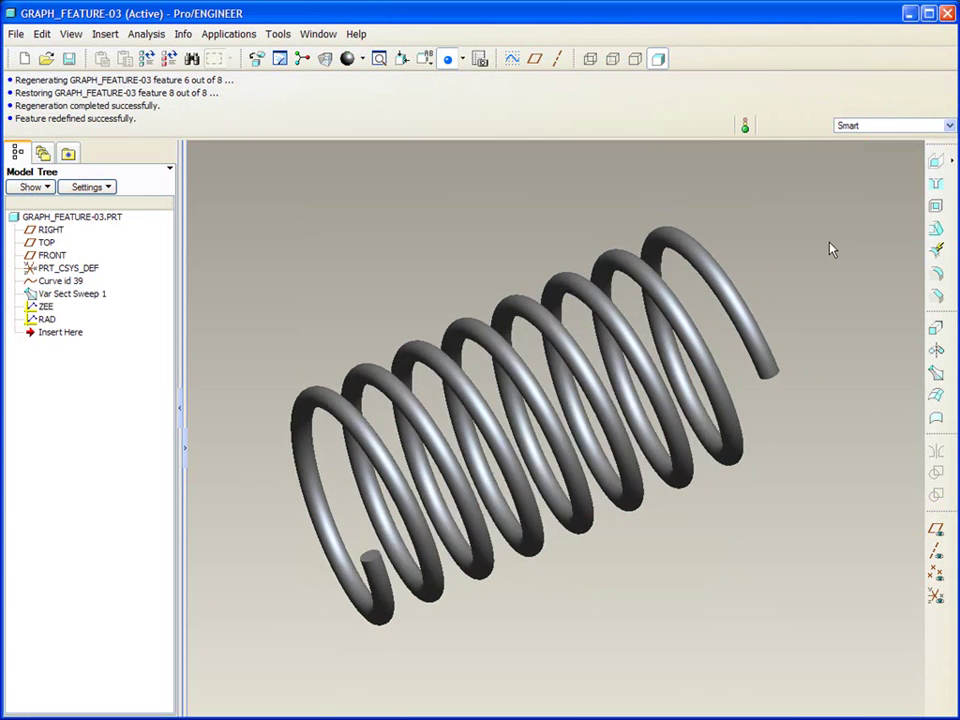
left_click(46, 307)
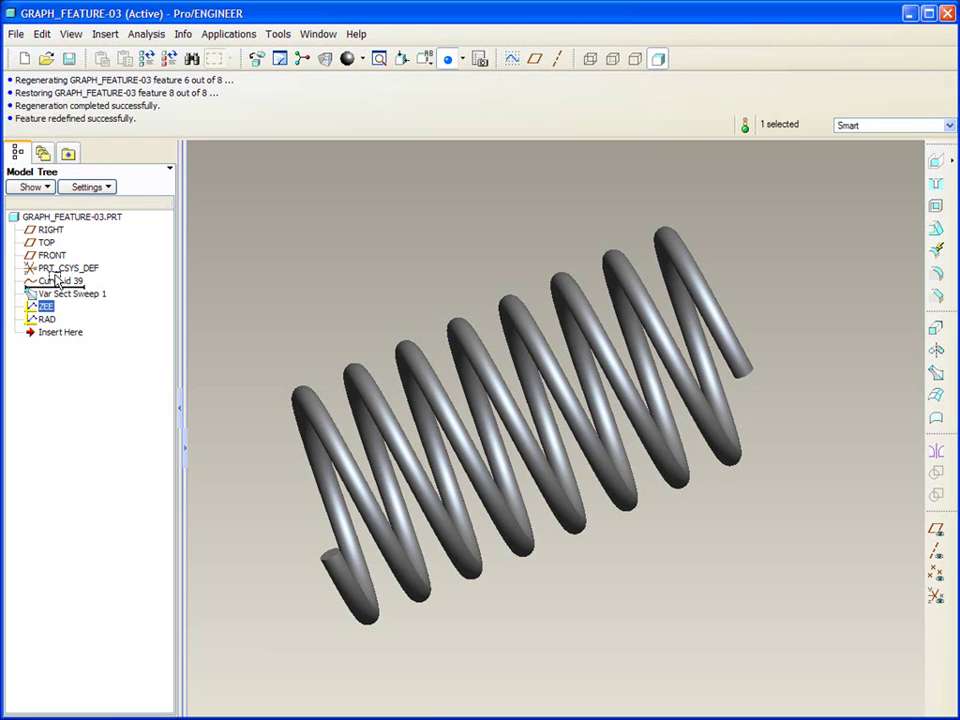
left_click_drag(55, 281, 46, 283)
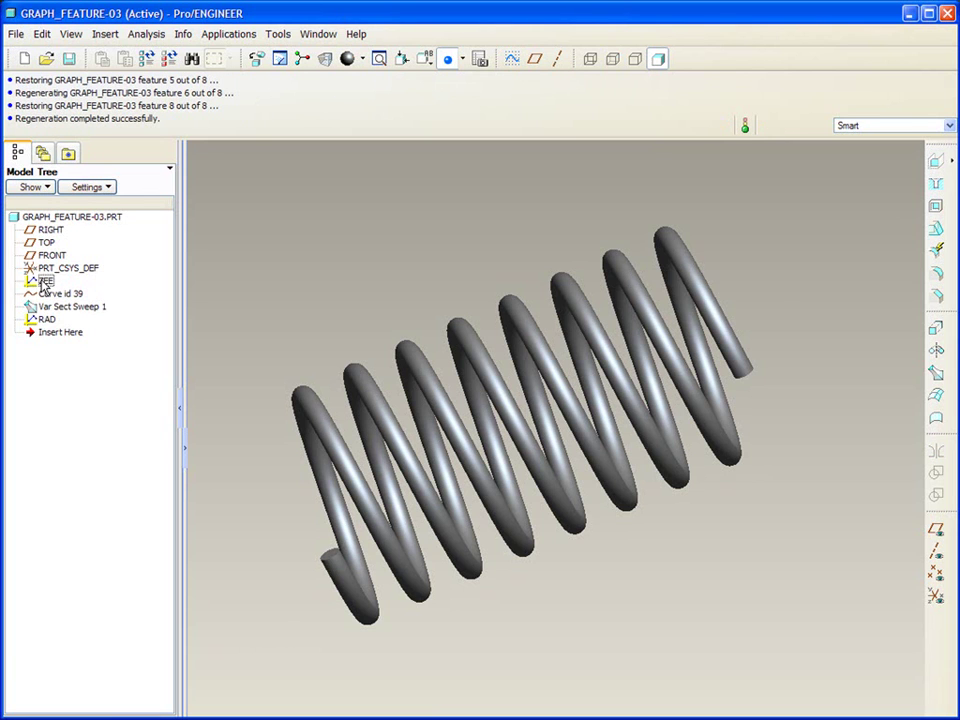
Open the ZEE graph's definition, keep its name, examine its sketched profile, and close the sketch without changes.
right_click(43, 284)
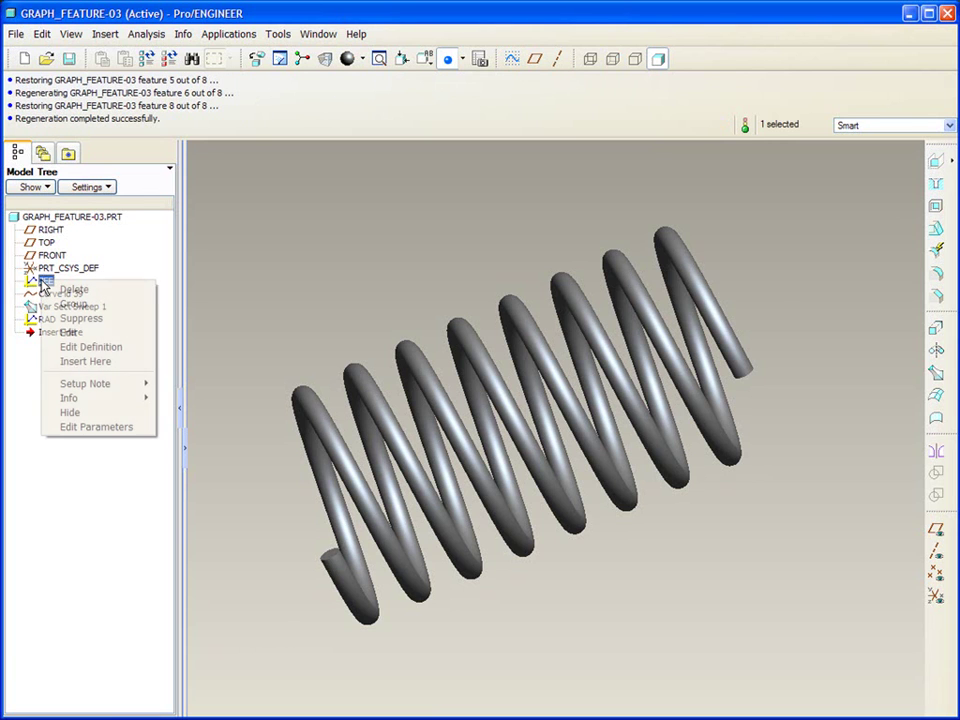
left_click(110, 352)
middle_click(282, 258)
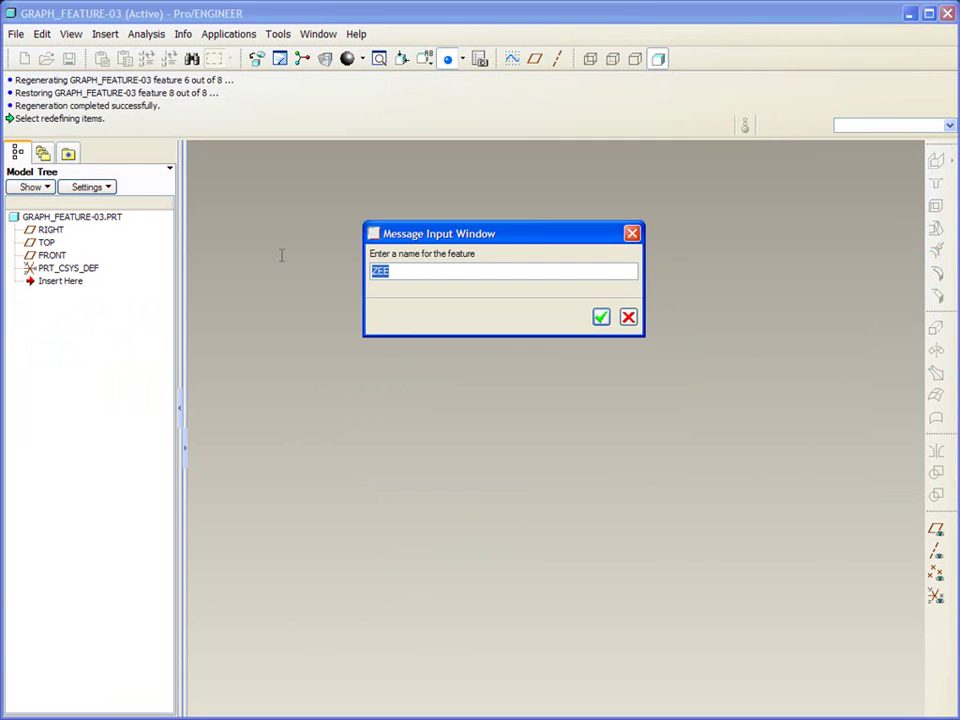
middle_click(282, 257)
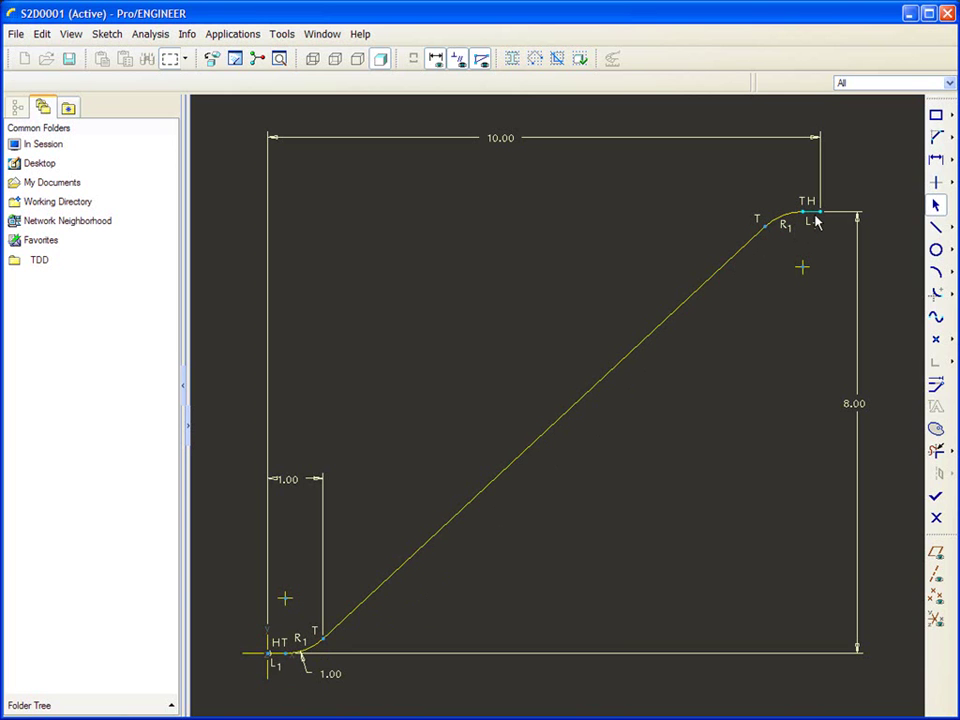
left_click(937, 497)
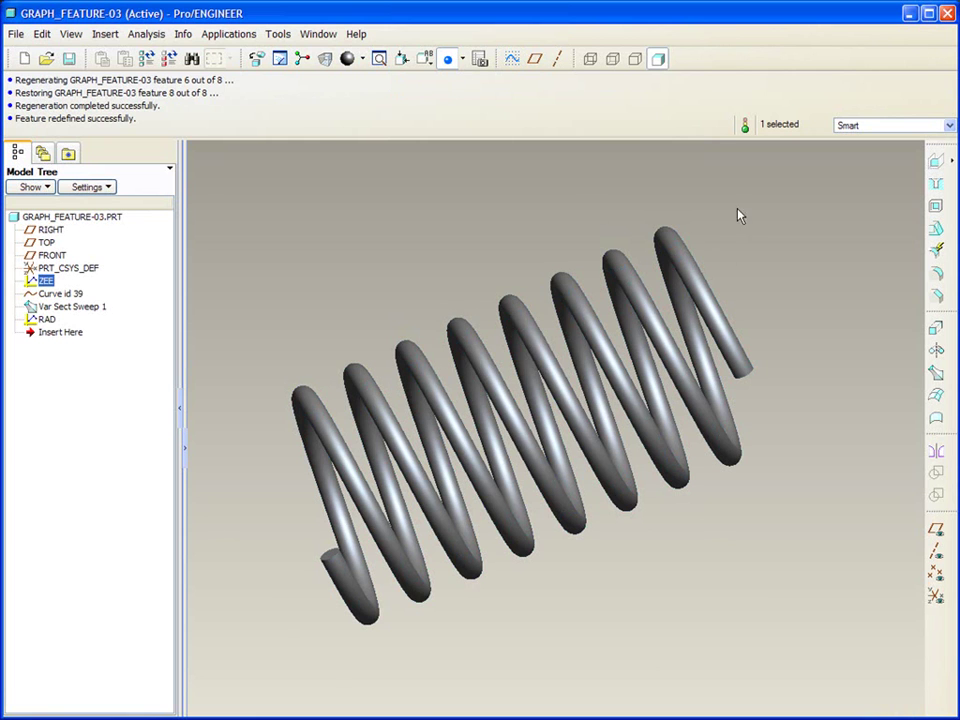
Redefine the trajectory curve's equation with z=evalgraph("zee",t*10), save it, and accept the curve definition.
left_click(62, 293)
right_click(62, 296)
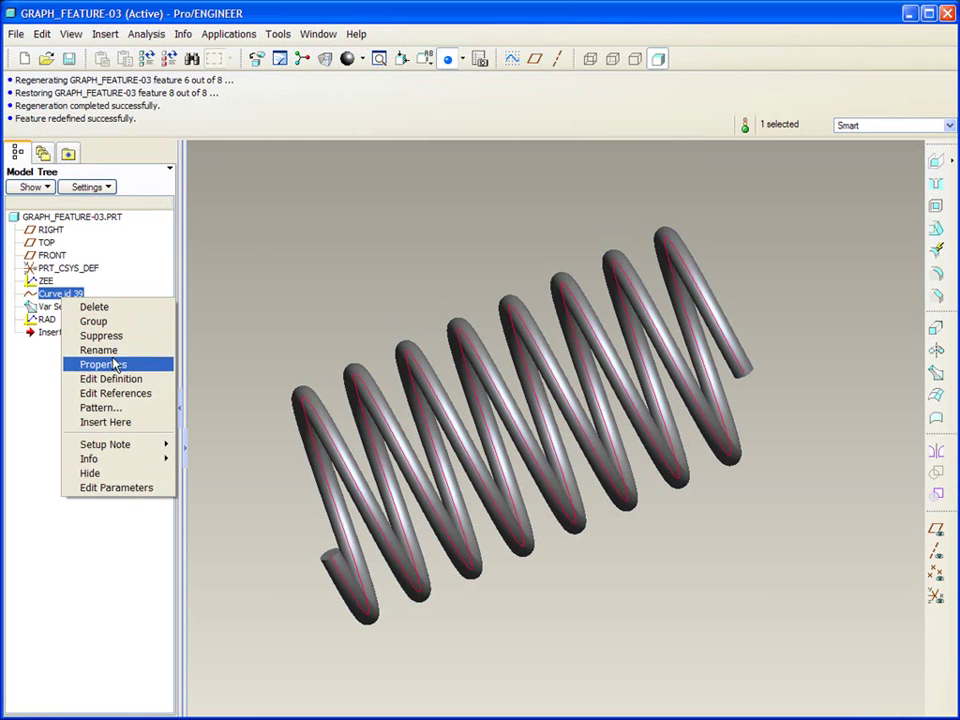
left_click(110, 379)
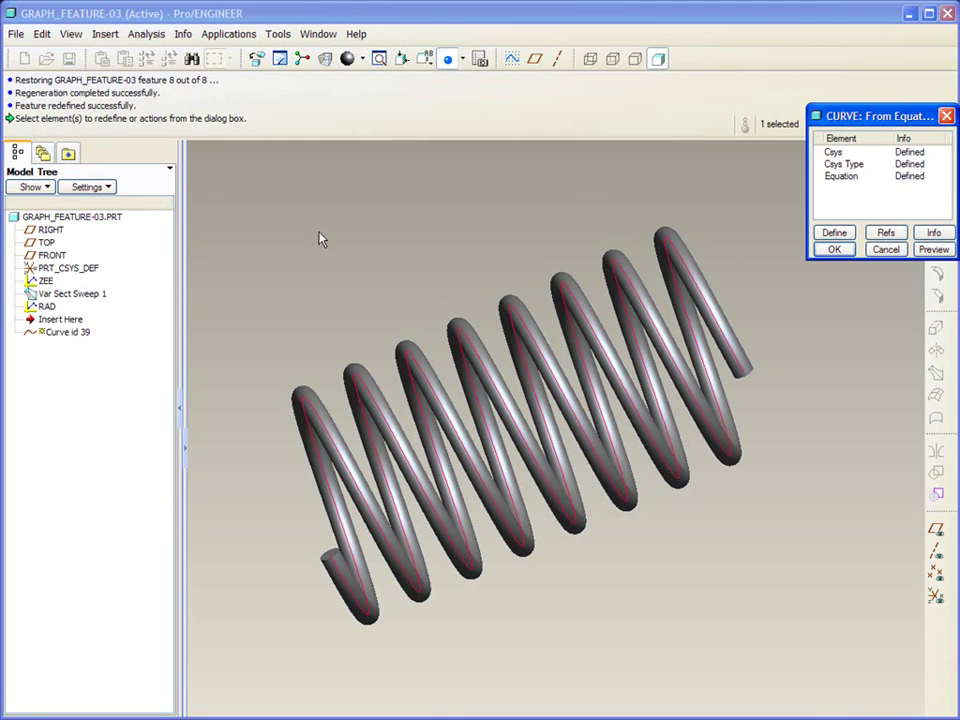
double_click(842, 177)
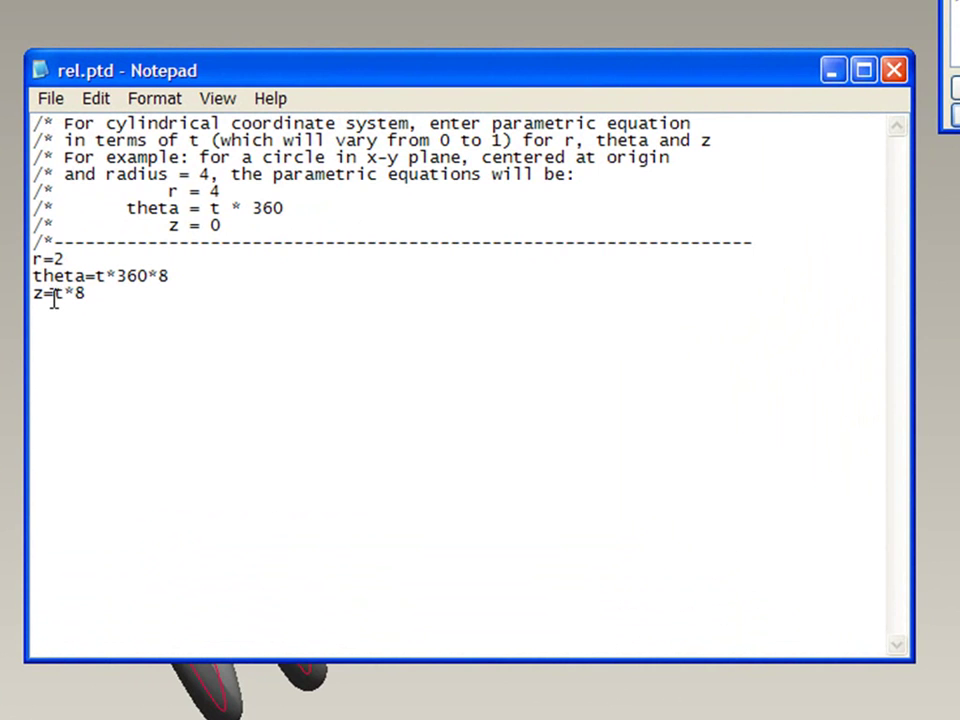
left_click_drag(55, 296, 88, 300)
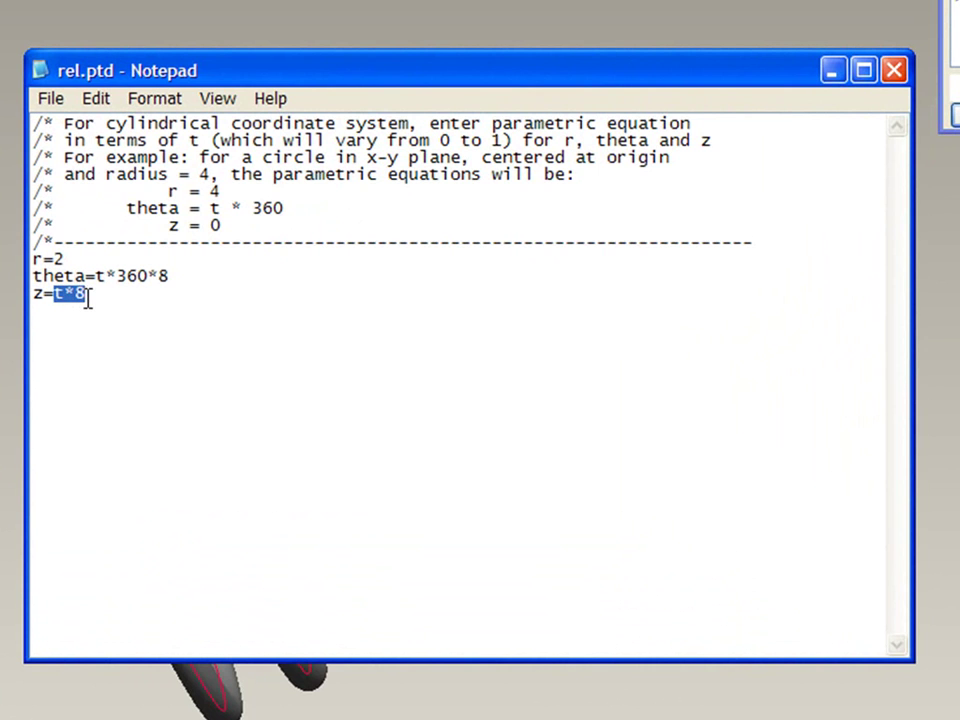
type("eval(graph(\"")
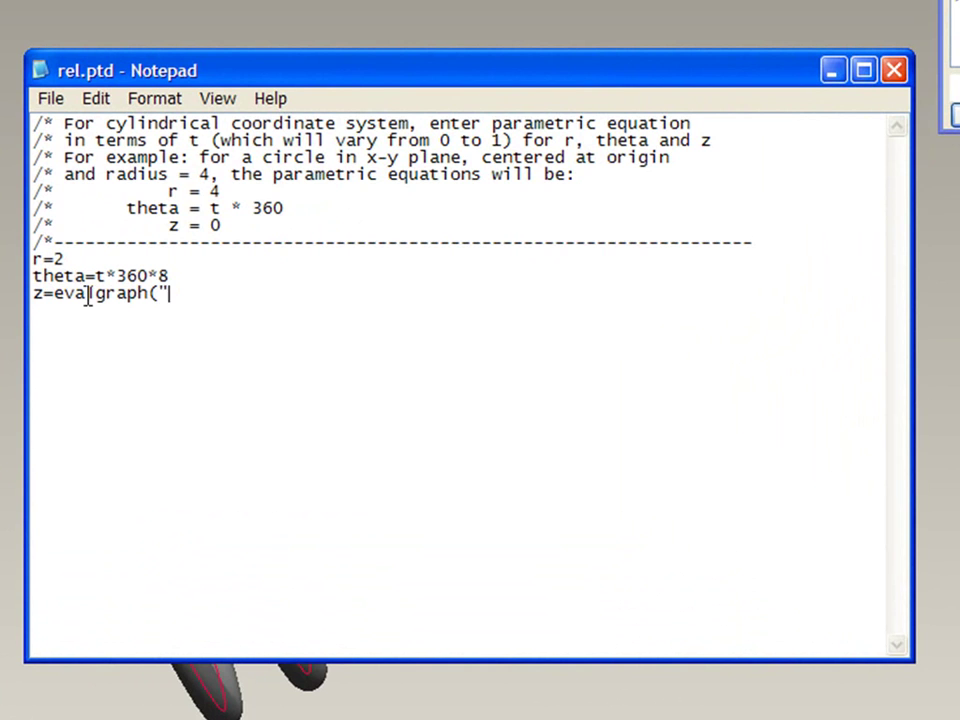
type("zee\",")
type("t*10)")
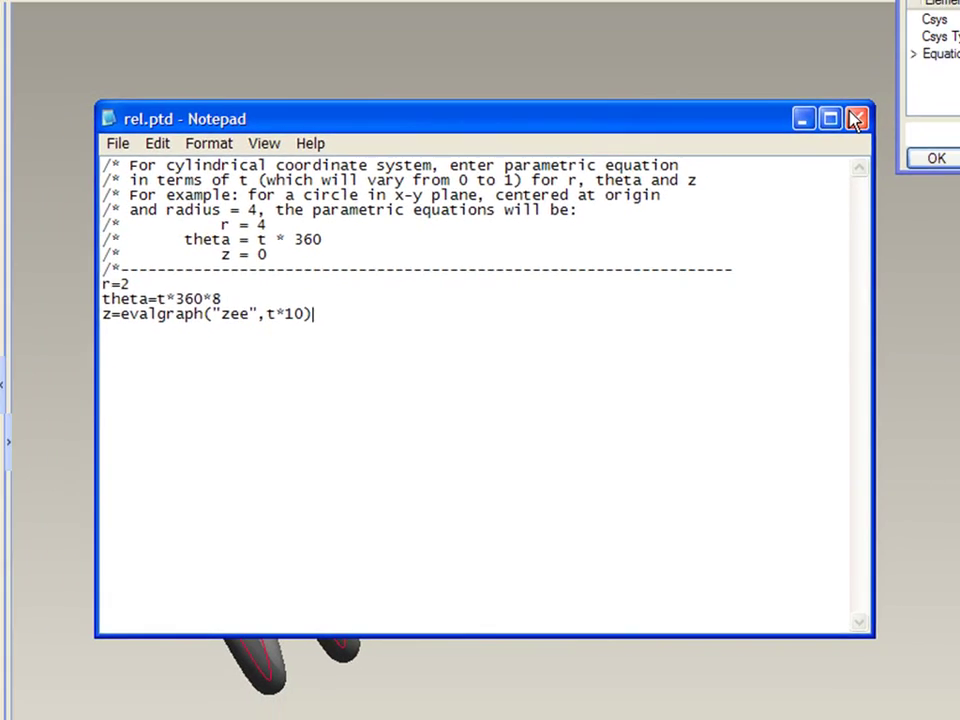
key("alt+F4")
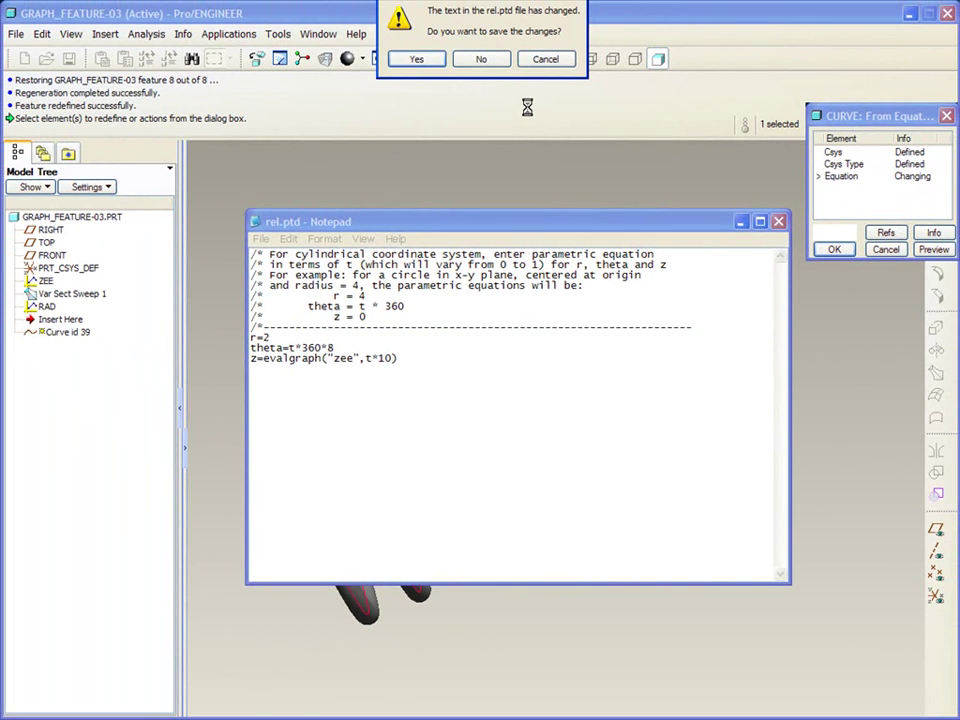
key("Return")
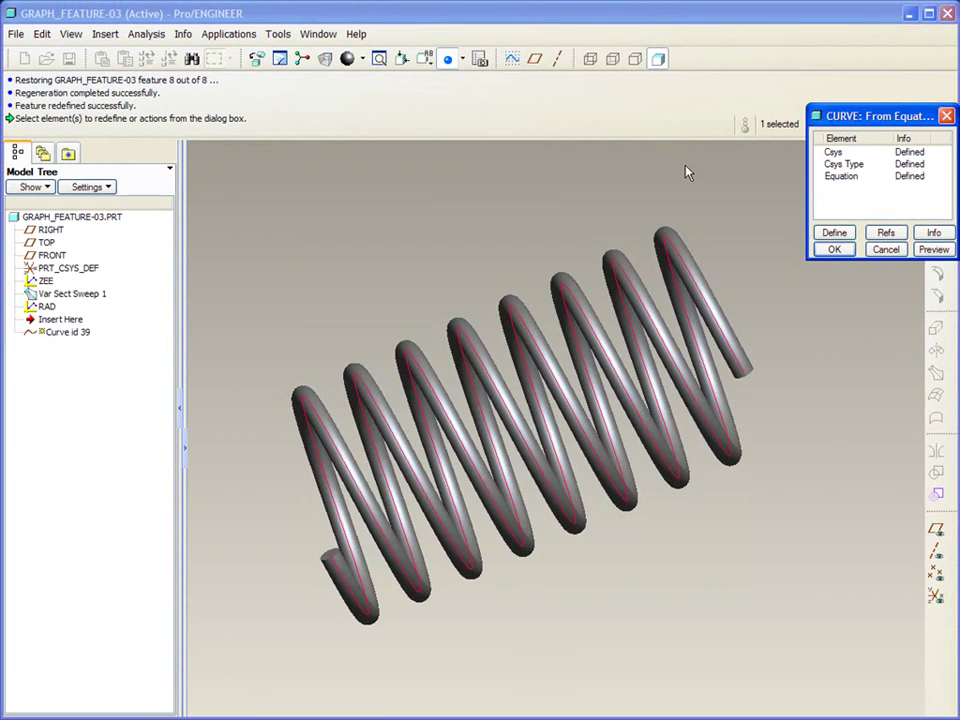
left_click(836, 250)
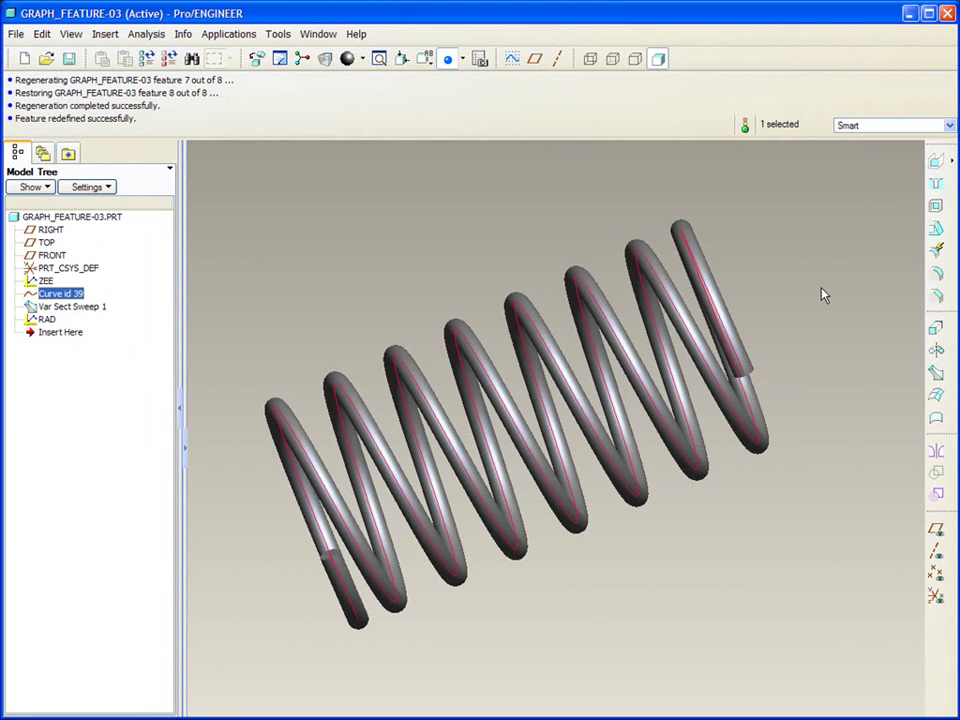
mouse_move(820, 288)
middle_mouse_down()
mouse_move(827, 268)
mouse_move(814, 274)
mouse_move(838, 282)
middle_mouse_up()
left_click(838, 282)
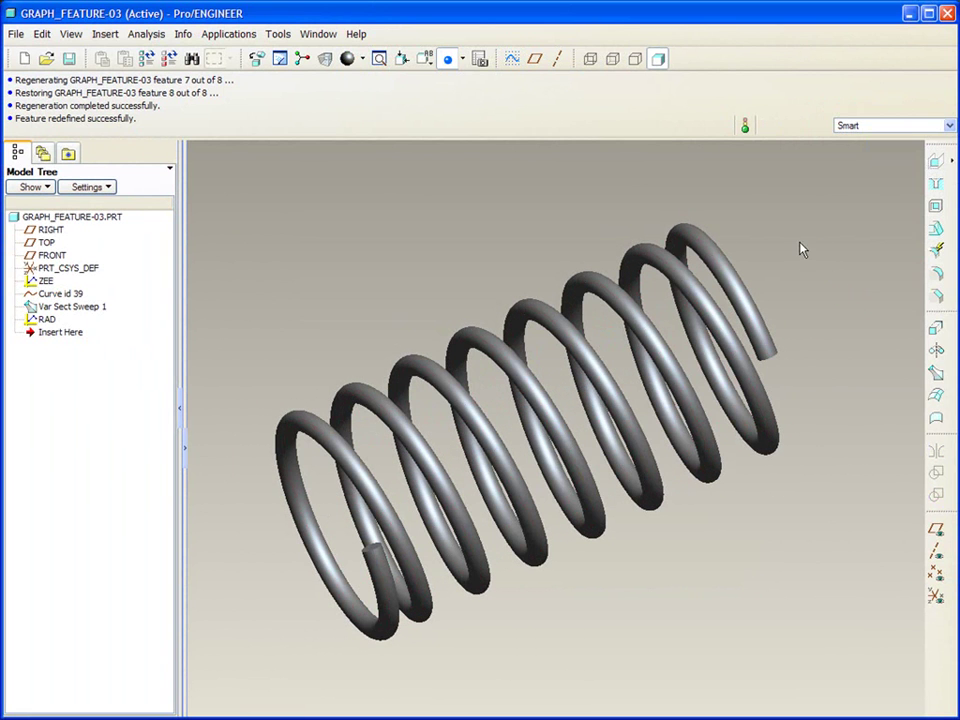
Create a new drawing of the spring part, named drw0001, on an empty landscape B-size sheet without a template.
left_click(25, 58)
left_click(470, 333)
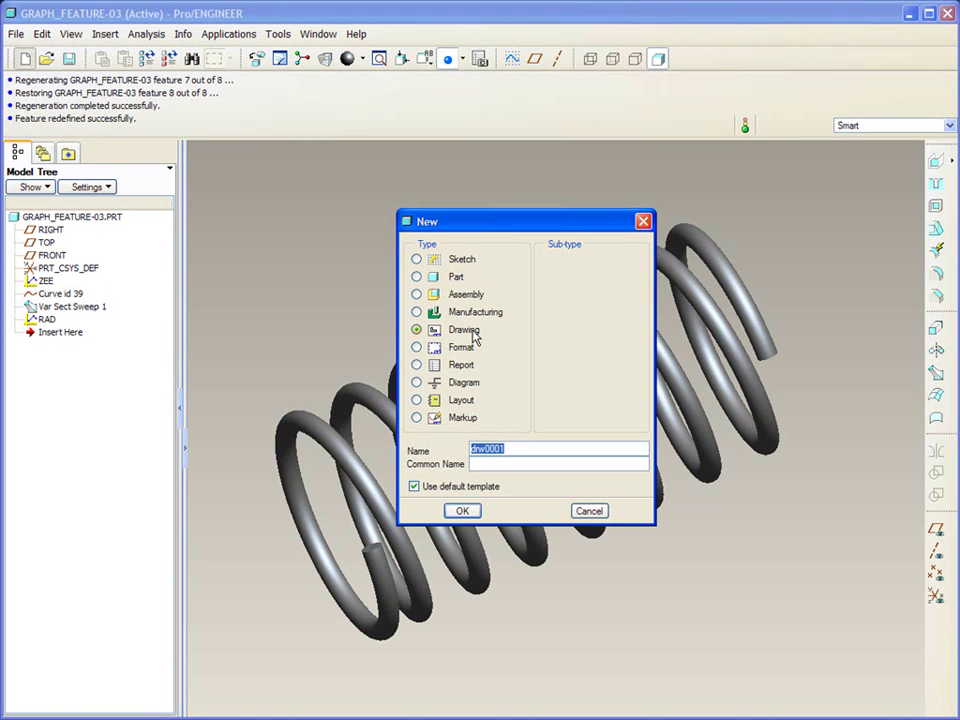
left_click(462, 511)
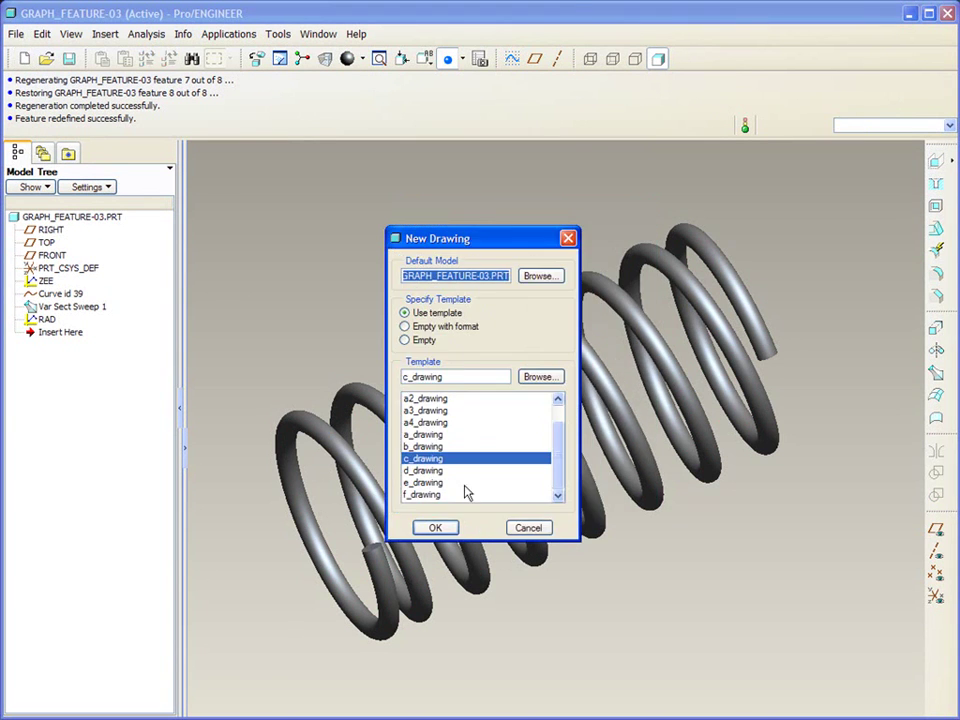
left_click(424, 340)
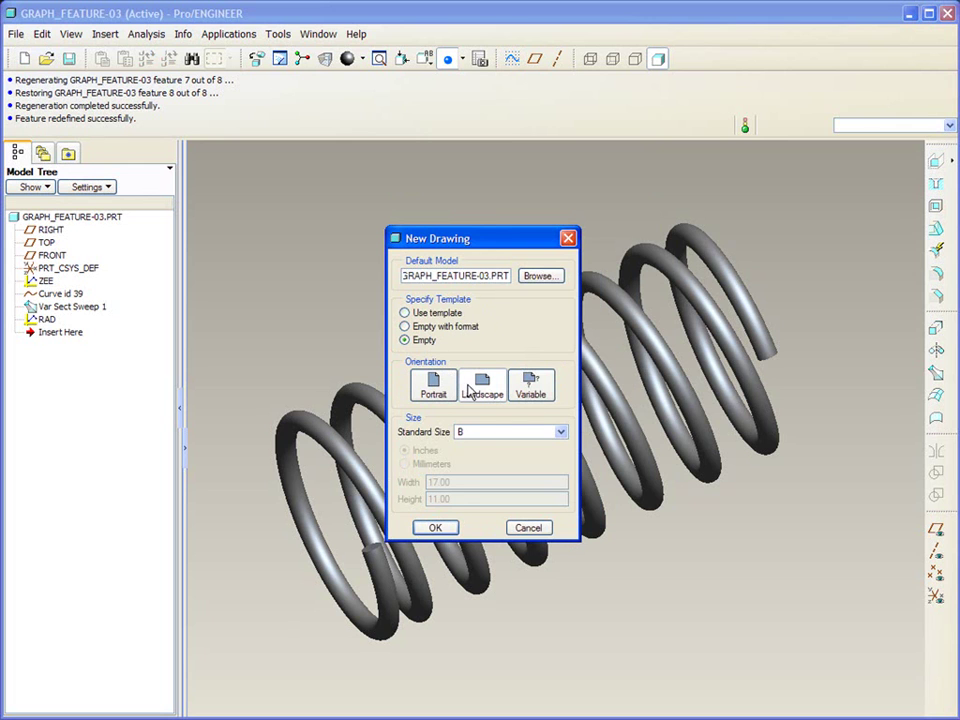
left_click(437, 526)
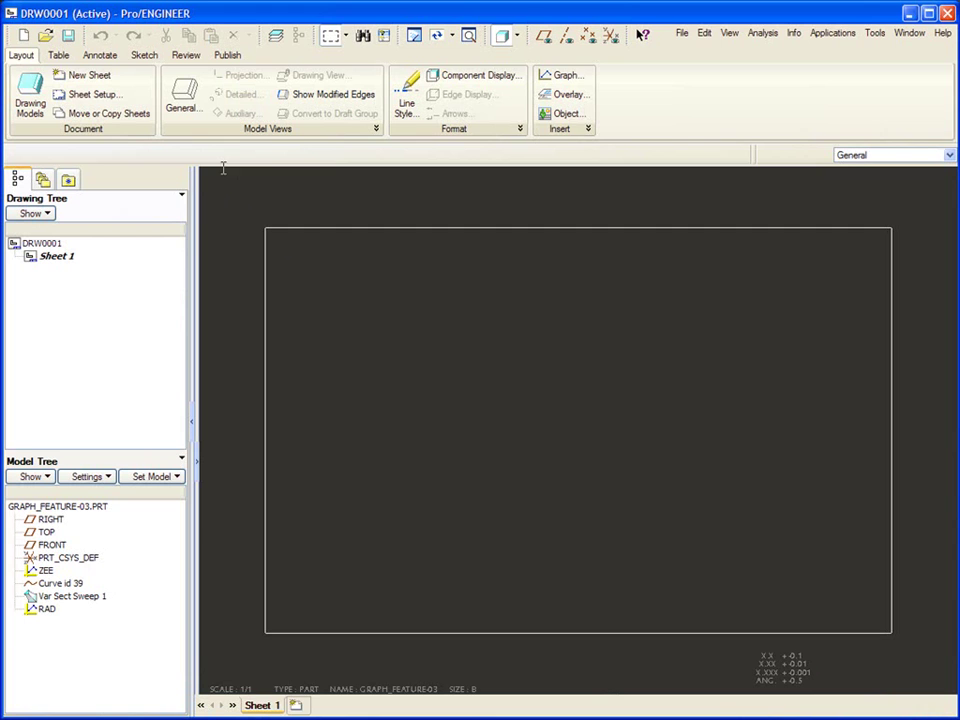
Insert a general view of the spring in its default isometric orientation in the sheet's upper right area.
right_click(435, 422)
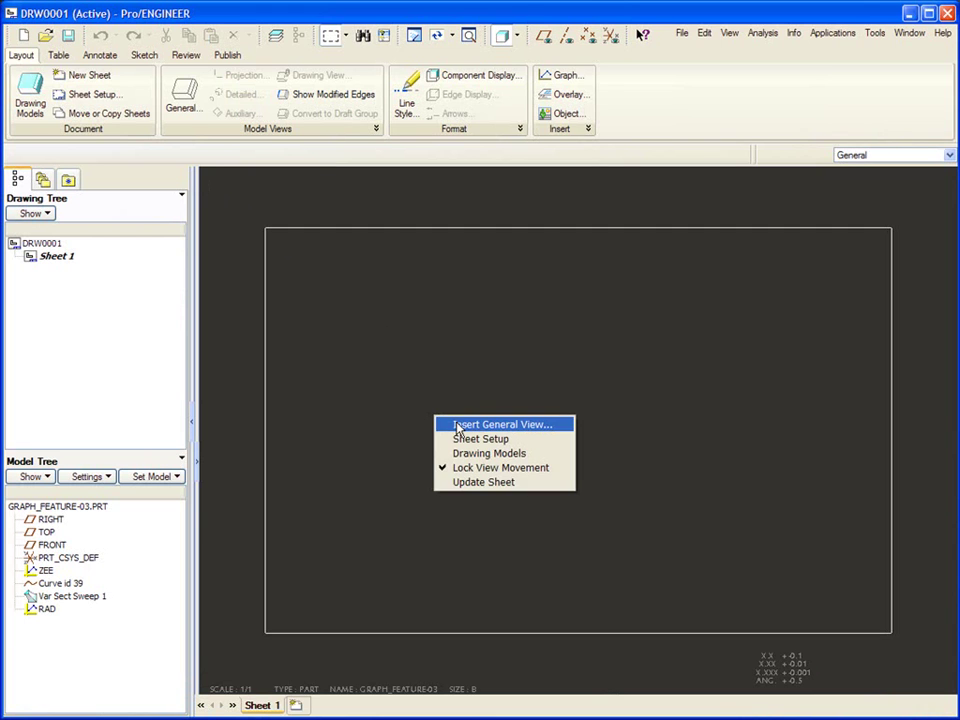
left_click(468, 425)
left_click(708, 340)
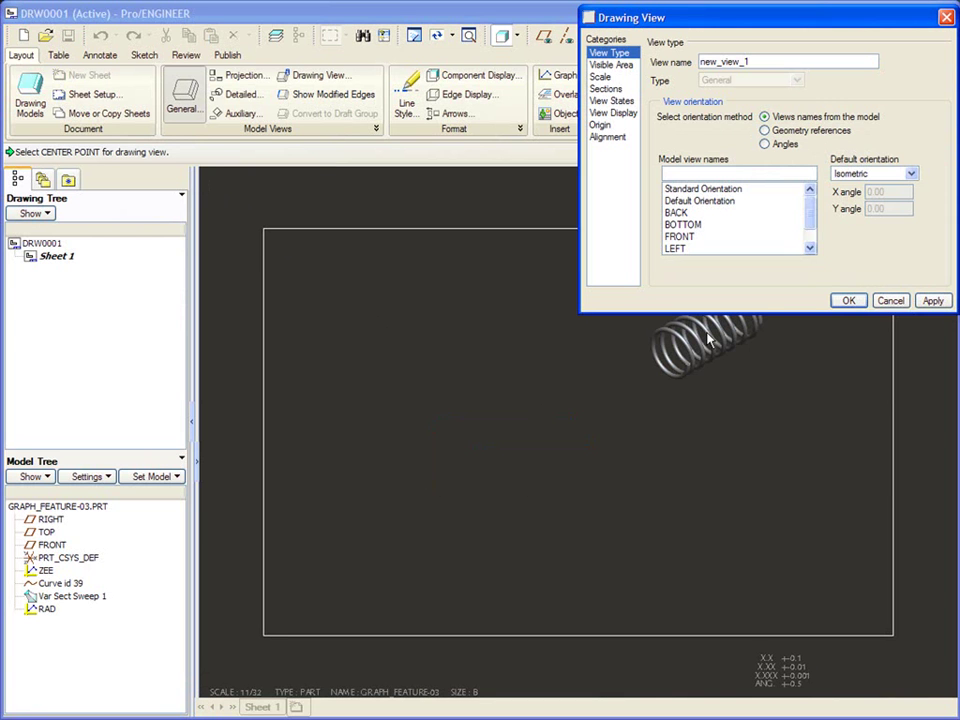
left_click(848, 300)
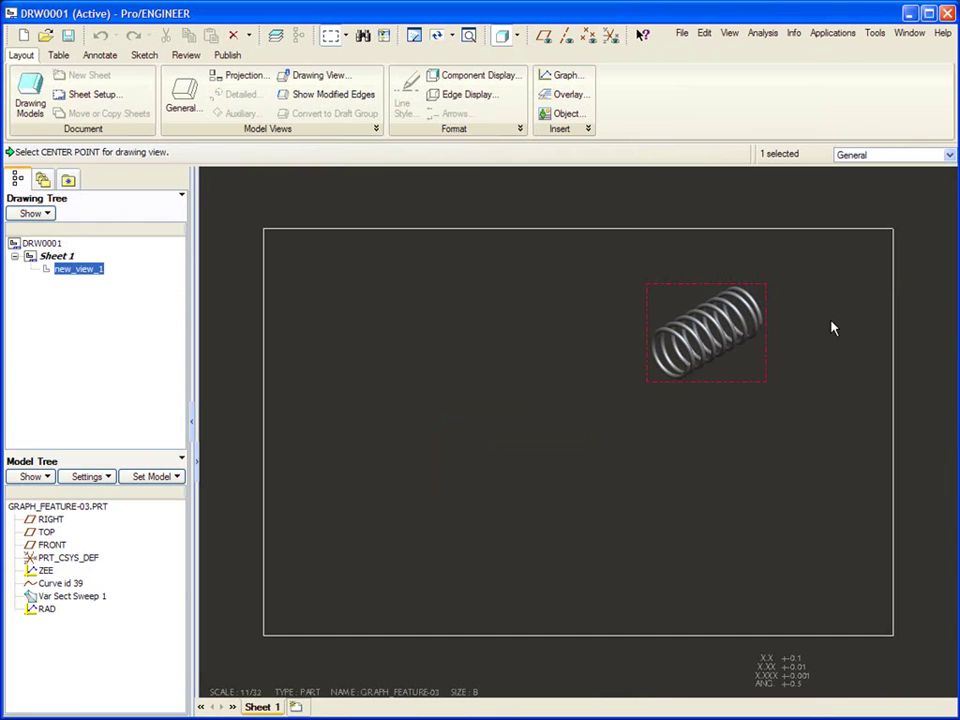
left_click(405, 326)
Insert a second general view with the LEFT orientation in the sheet's upper left area.
right_click(405, 326)
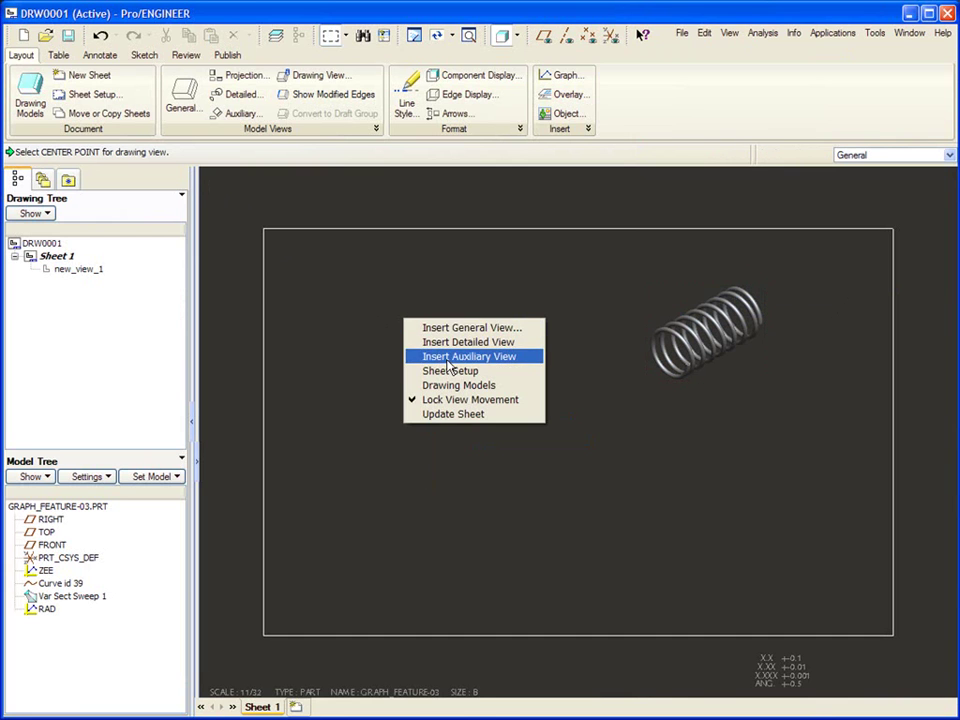
left_click(451, 328)
left_click(400, 332)
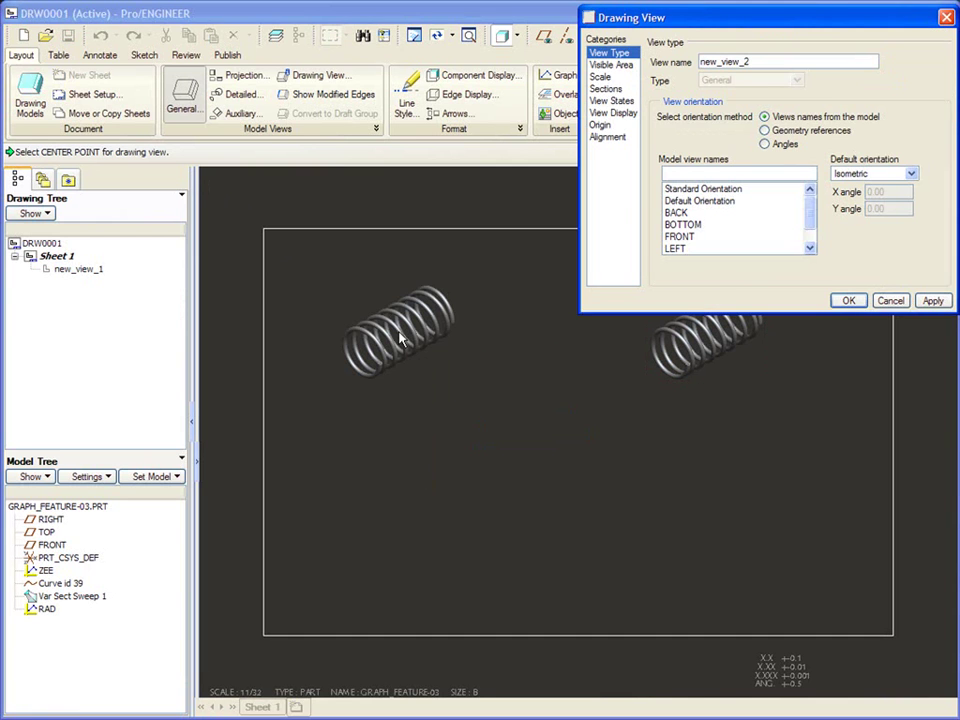
double_click(686, 248)
left_click(850, 304)
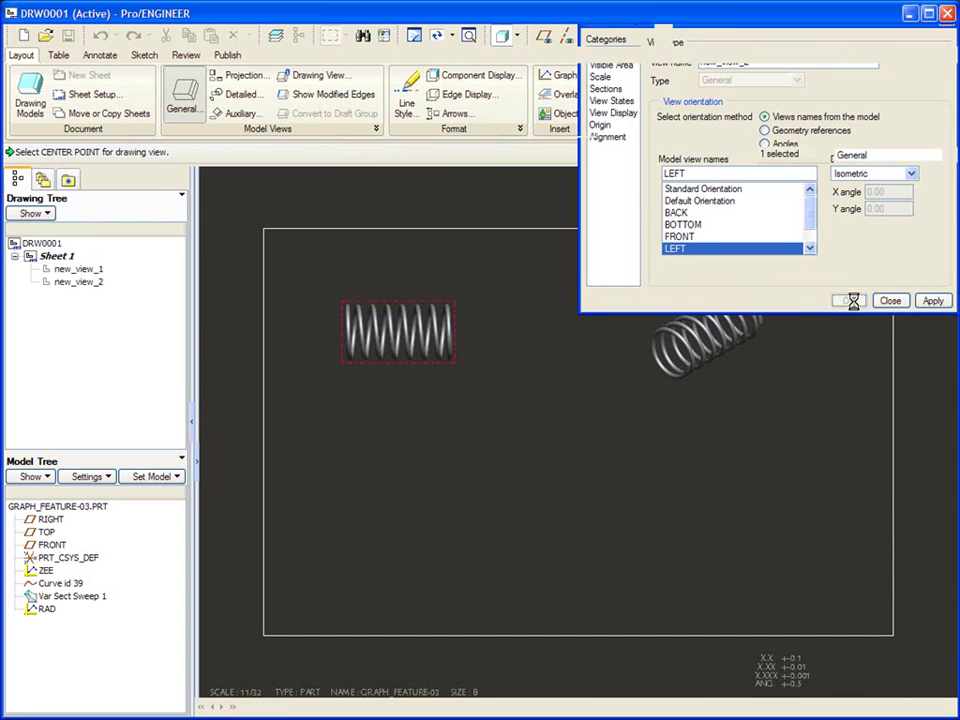
Set the drawing sheet's scale to .5 and clear the selection.
double_click(251, 690)
type(".5")
key("Return")
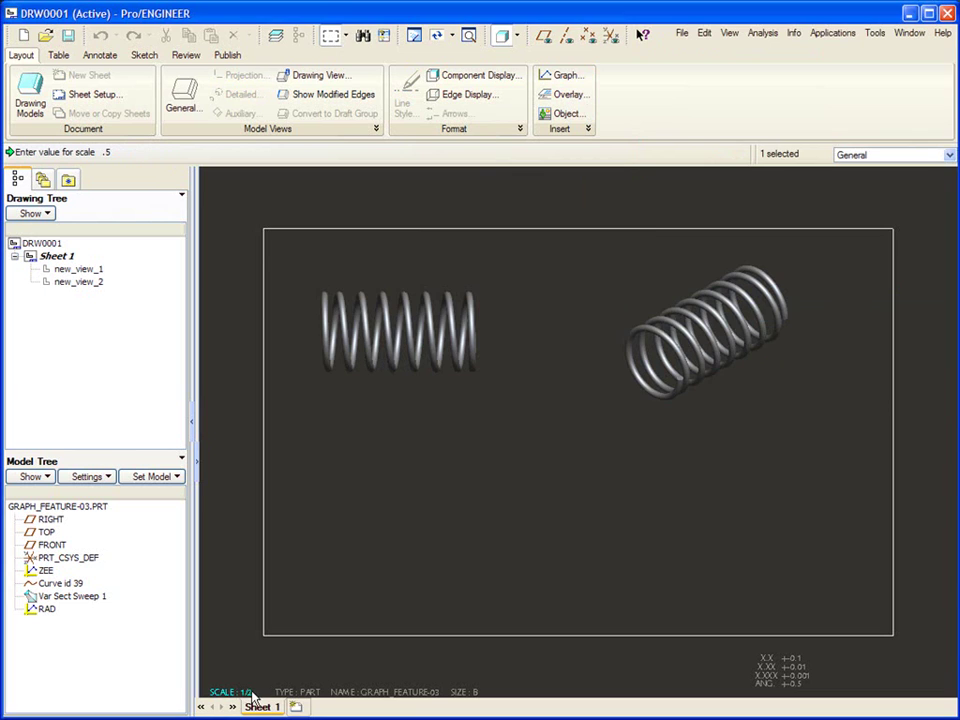
left_click(472, 512)
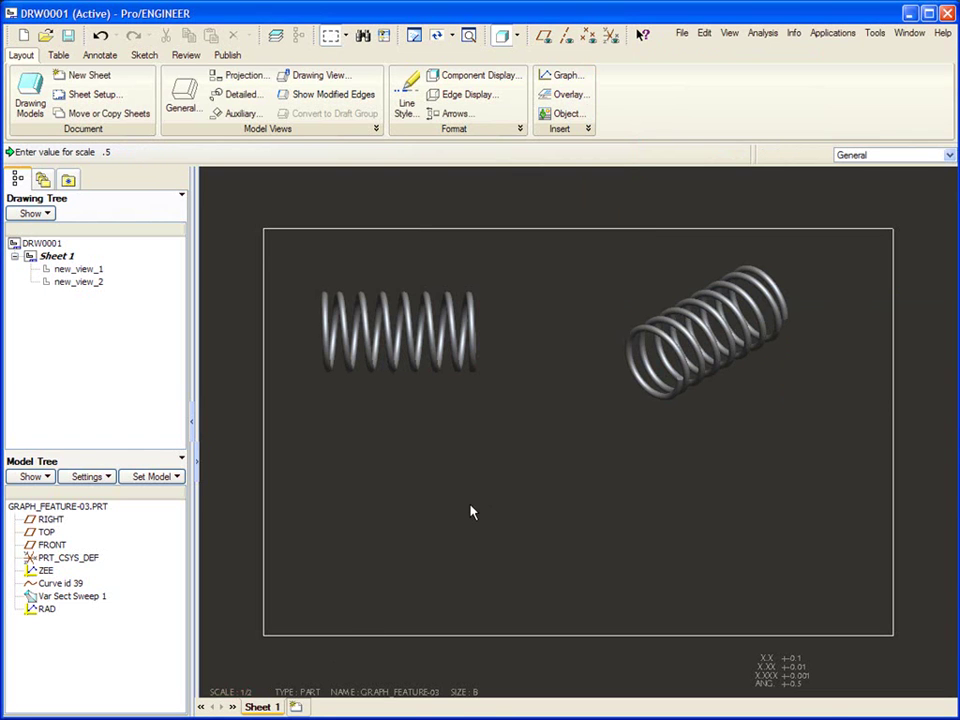
Insert the ZEE datum graph at scale 0.500 below the side view of the spring.
left_click(565, 80)
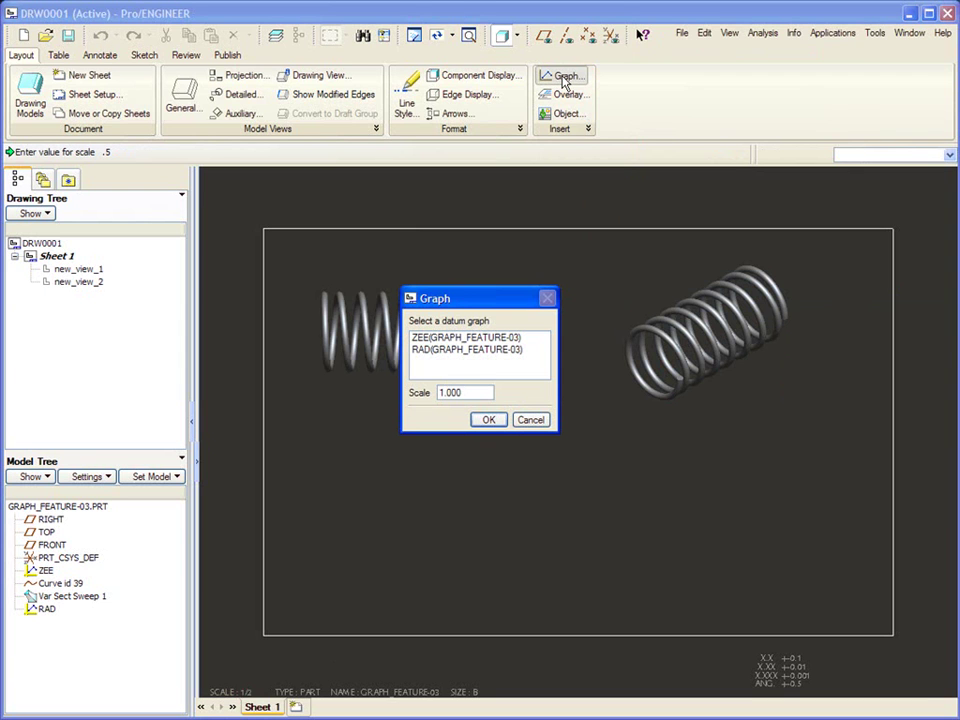
left_click(460, 338)
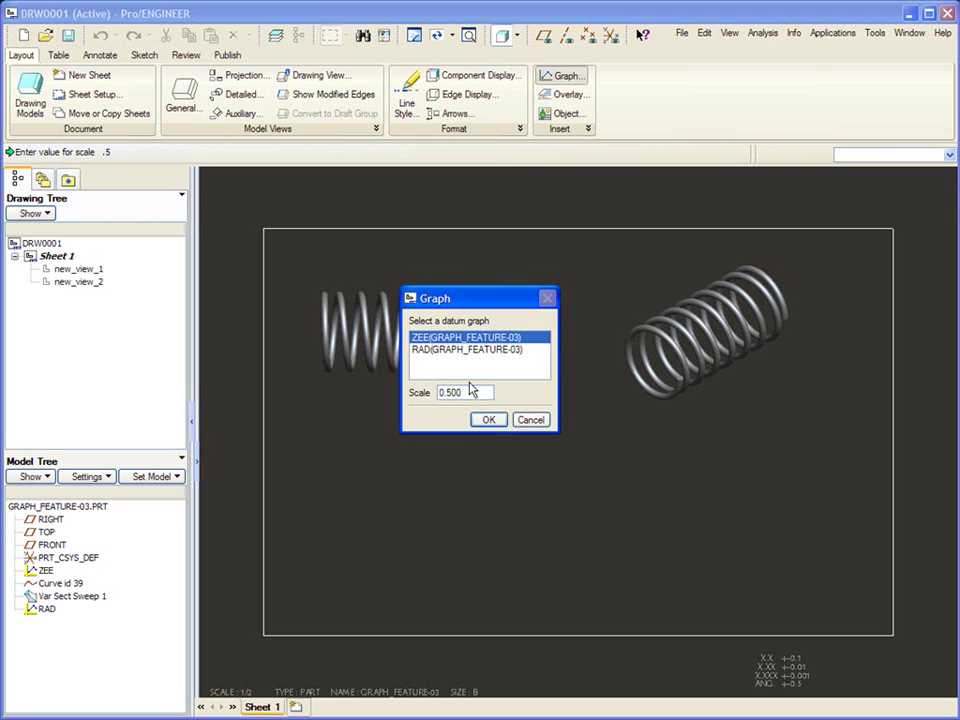
left_click(489, 419)
left_click(401, 540)
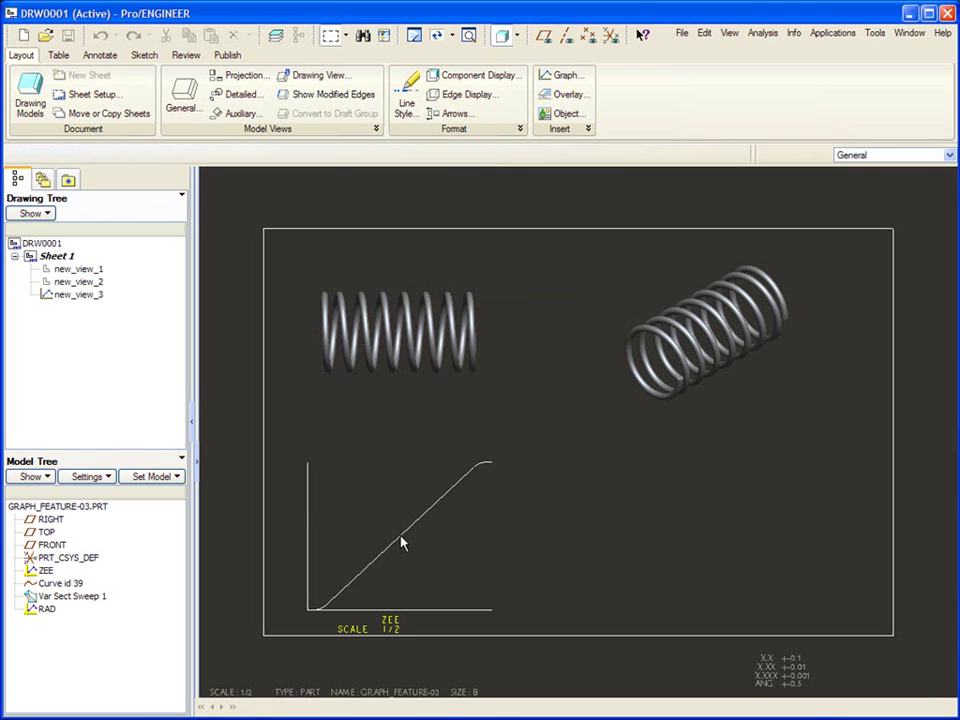
Insert the RAD datum graph at scale 0.500 below the isometric view of the spring.
left_click(565, 76)
left_click(447, 350)
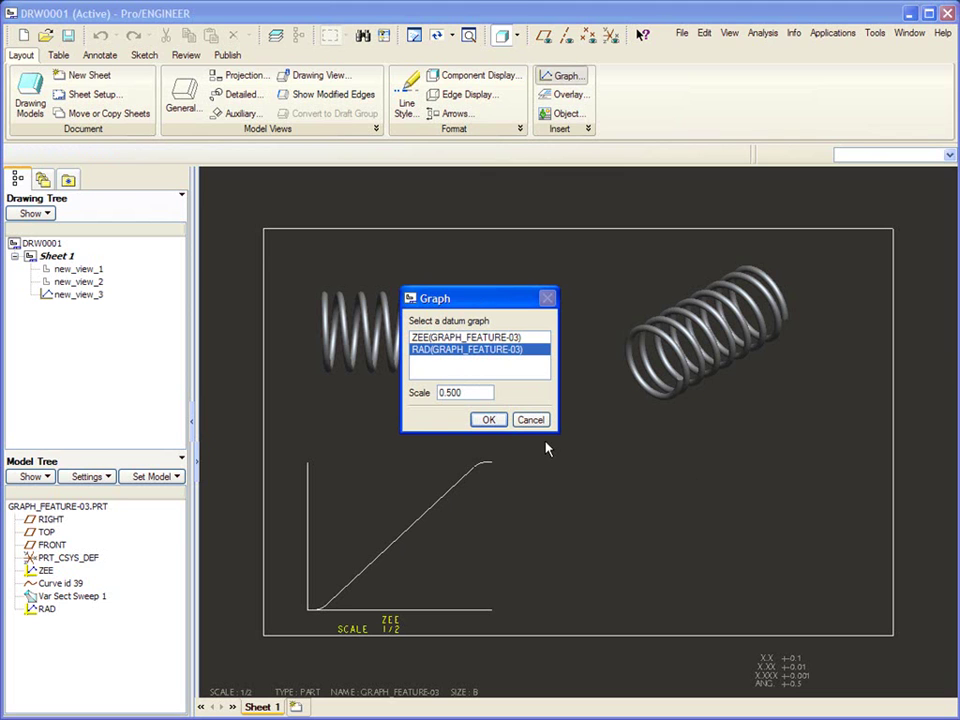
left_click(489, 420)
left_click(719, 541)
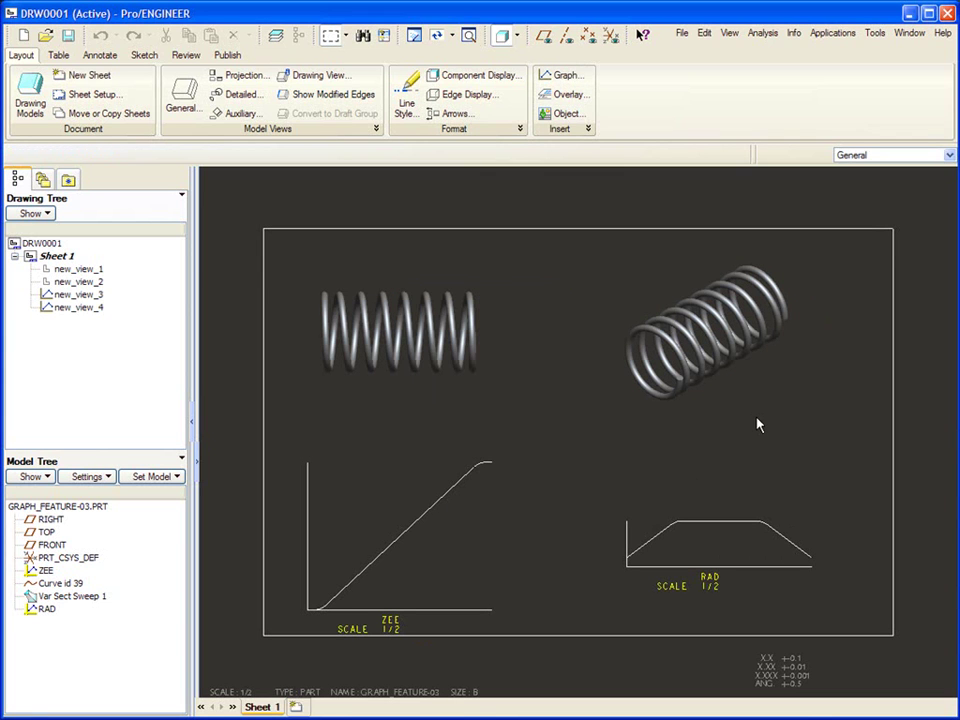
Show all of the model dimensions on the ZEE and RAD graph views in the drawing.
left_click(439, 549)
left_click(675, 557, "ctrl")
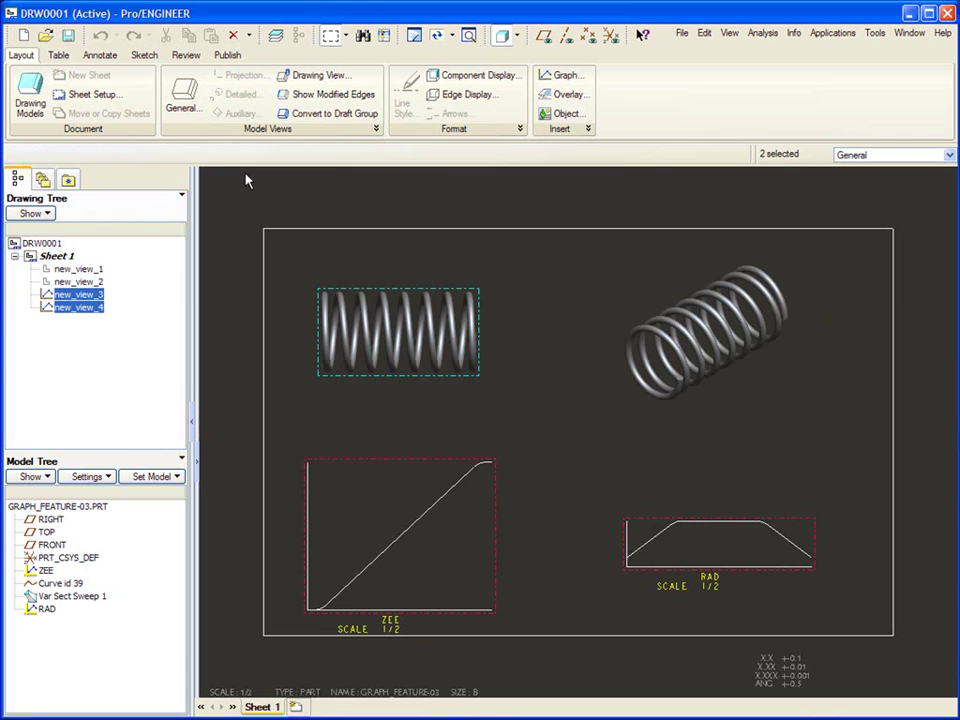
left_click(99, 55)
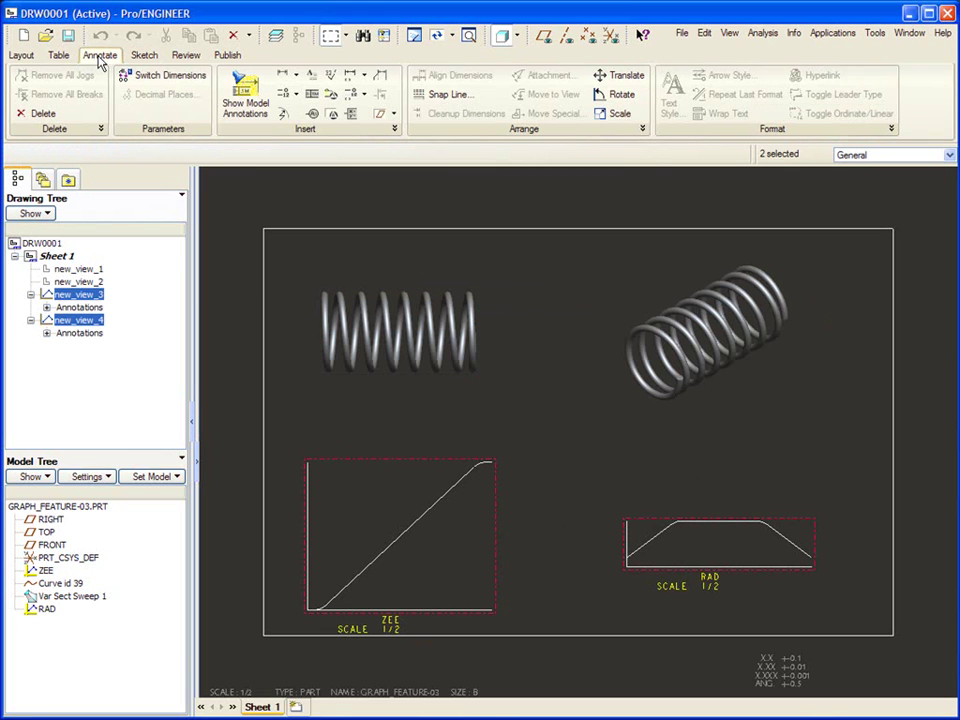
left_click(245, 95)
left_click(779, 198)
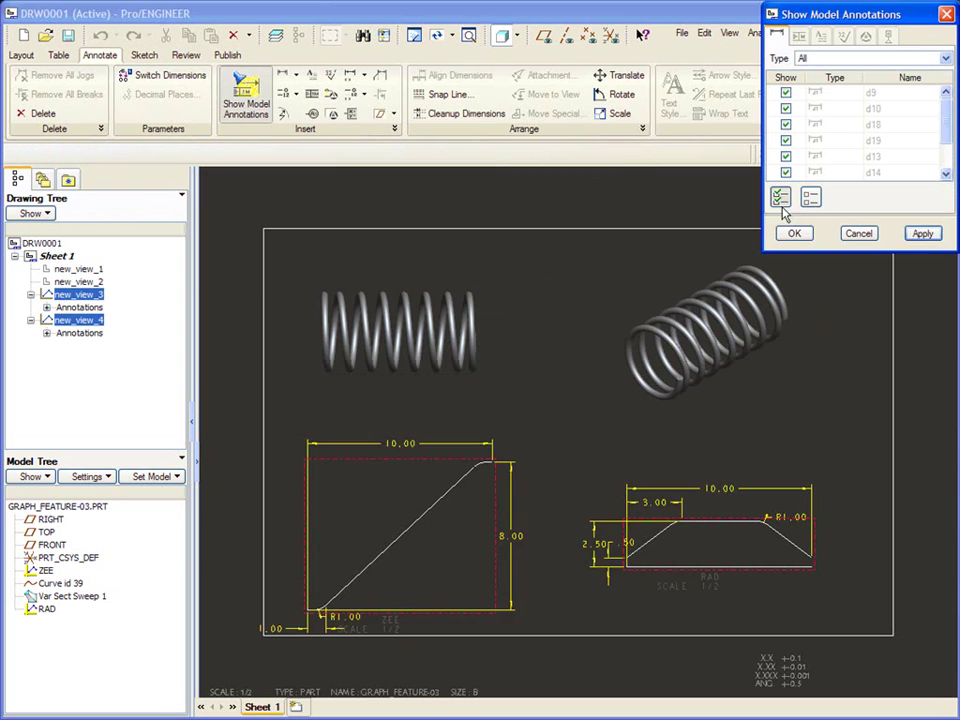
left_click(793, 233)
left_click(845, 393)
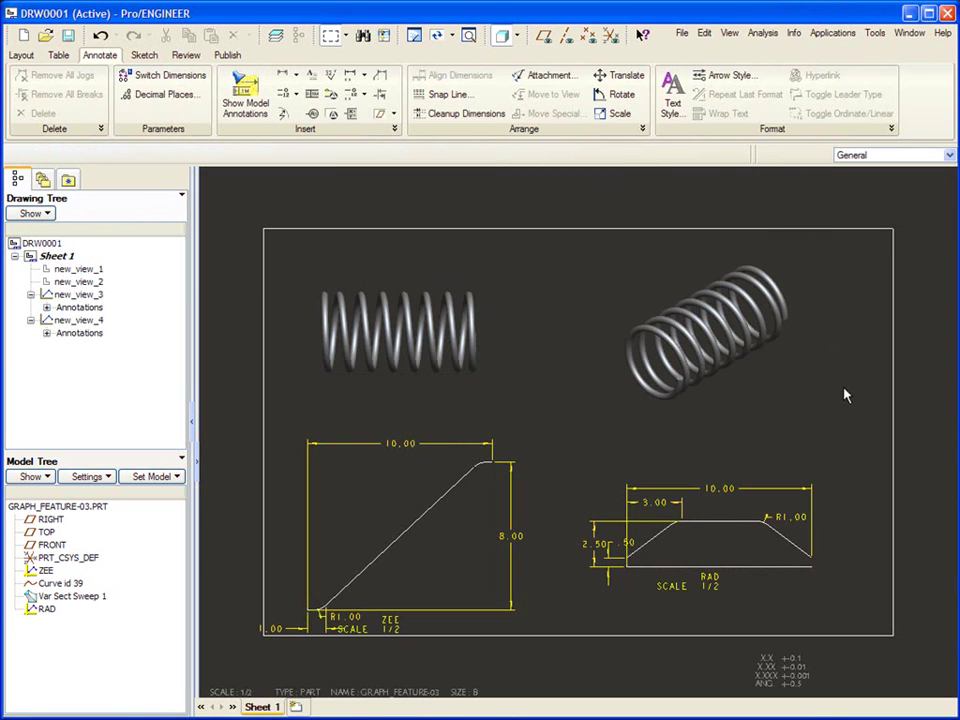
left_click(468, 36)
left_click(466, 37)
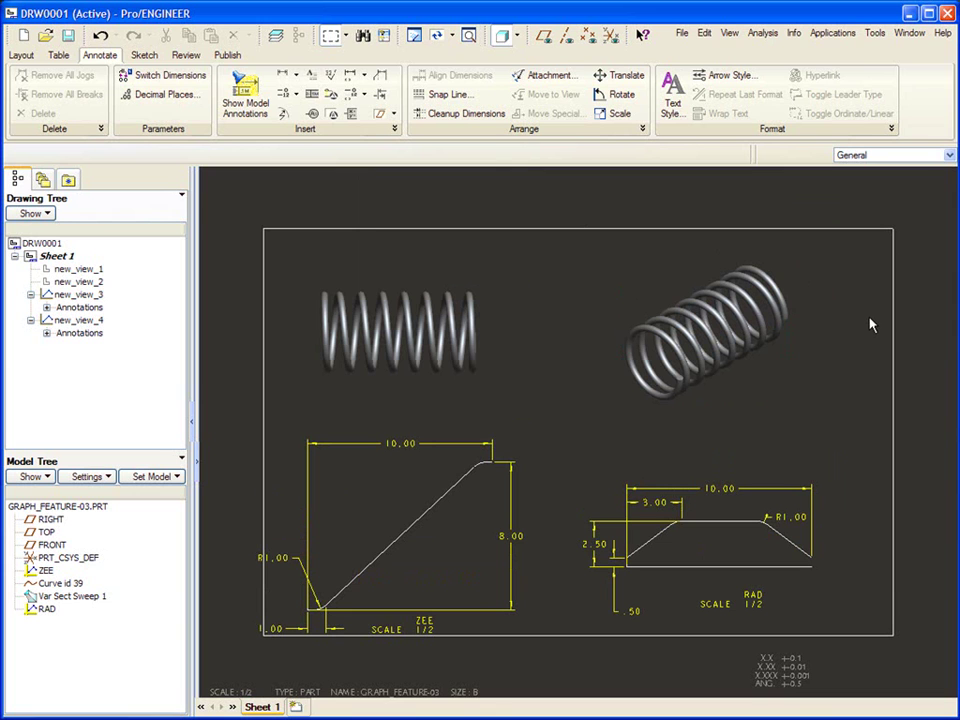
Switch to the GRAPH_FEATURE-03 part and reorder the RAD graph feature to directly after ZEE, before the curve.
left_click(910, 33)
left_click(832, 176)
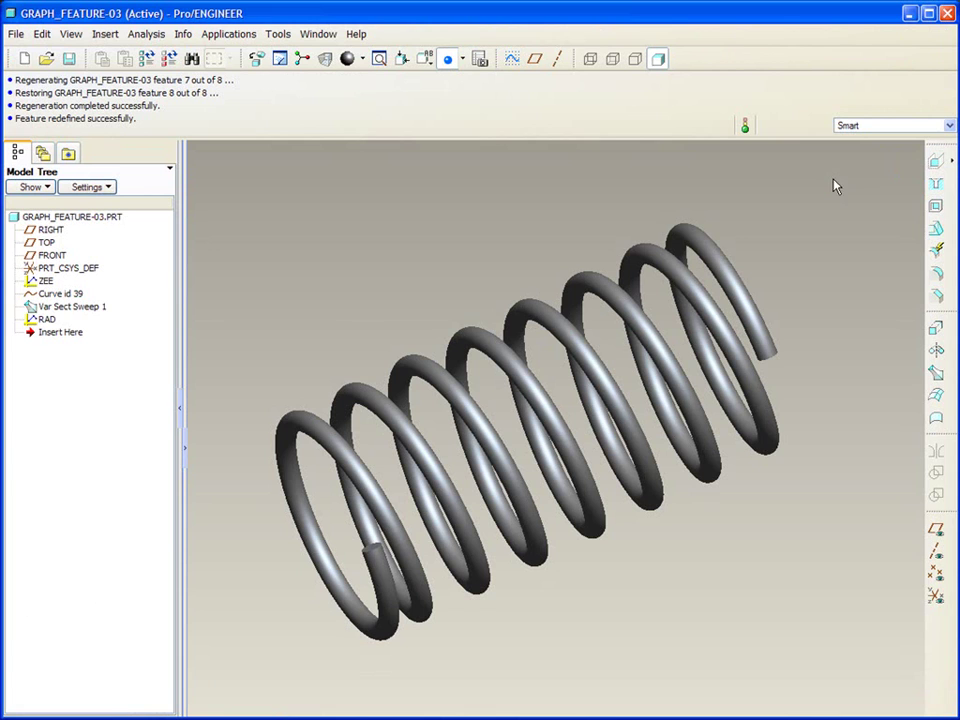
left_click(46, 319)
left_click_drag(46, 319, 45, 293)
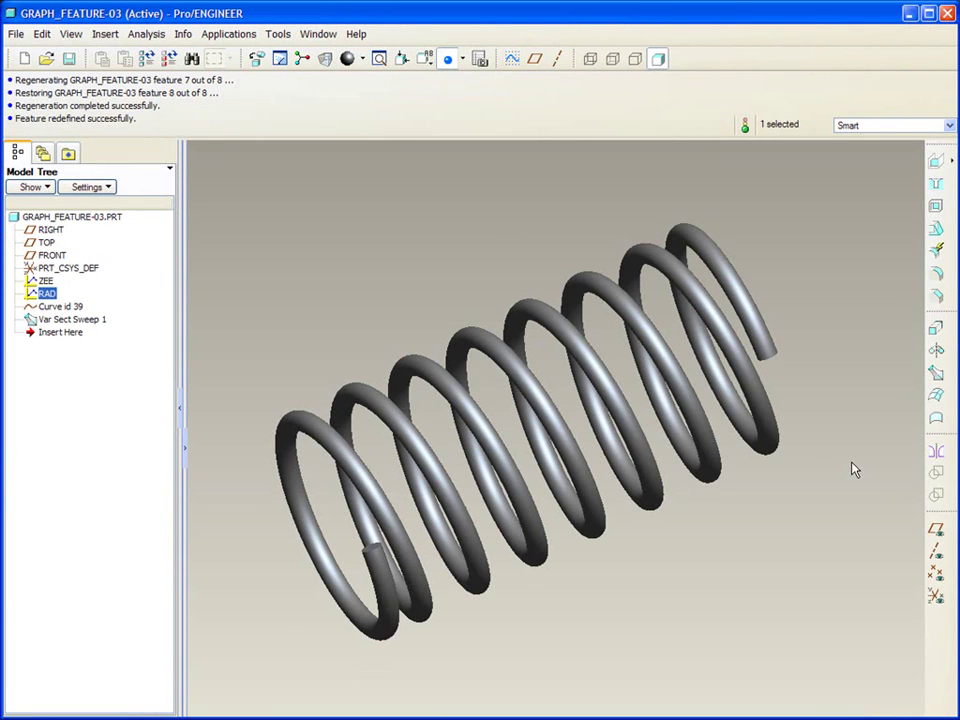
Redefine the spring curve's equation so that its radius is r=evalgraph("rad",t*10).
right_click(73, 310)
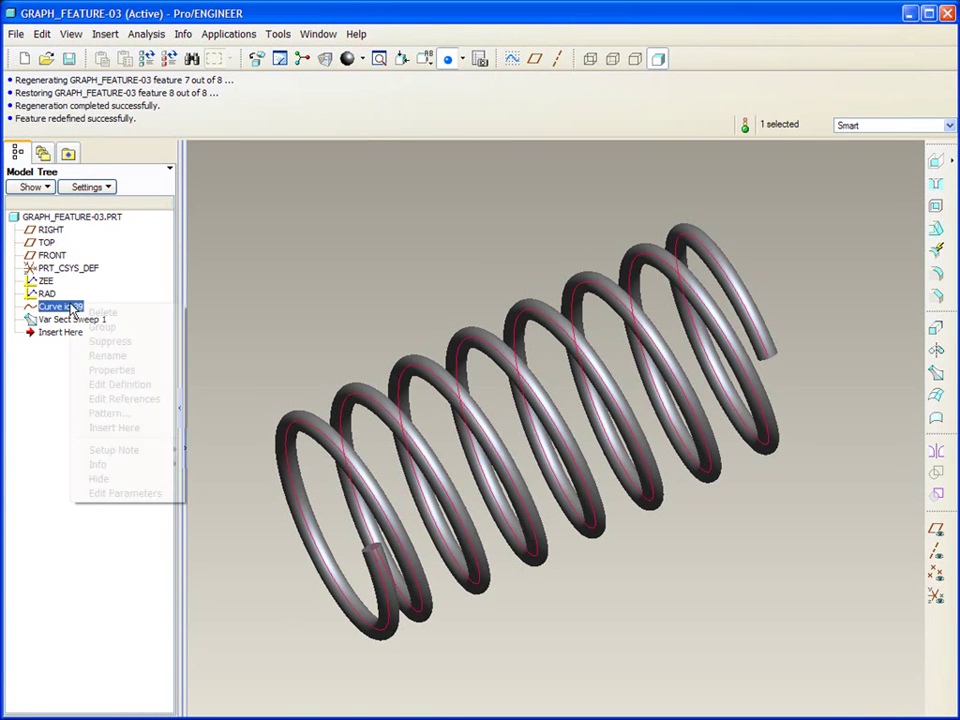
left_click(120, 385)
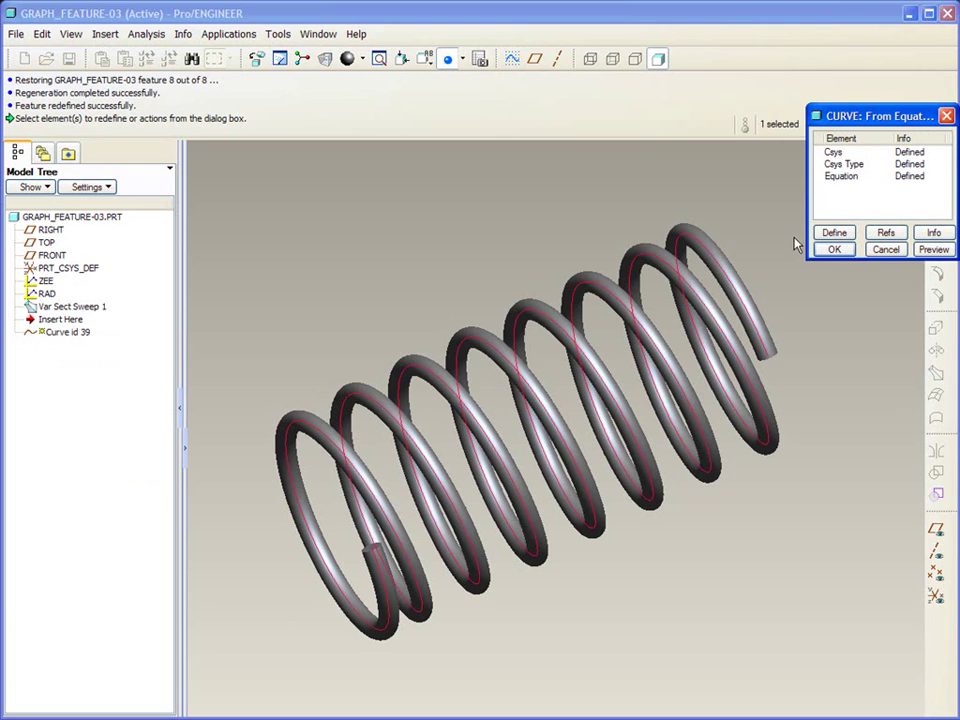
double_click(843, 178)
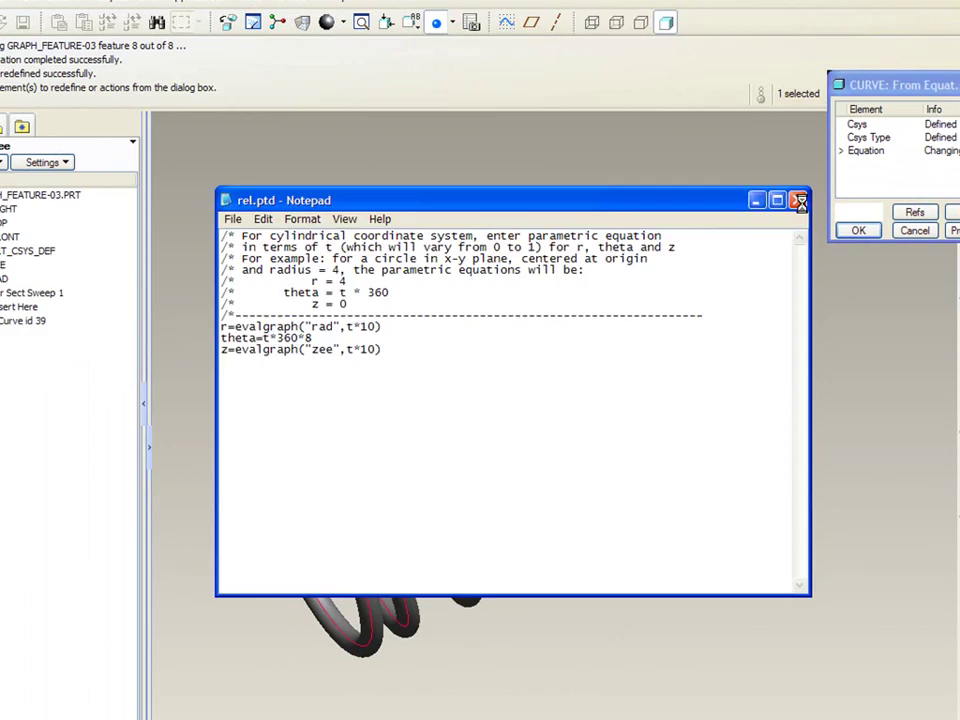
left_click(907, 73)
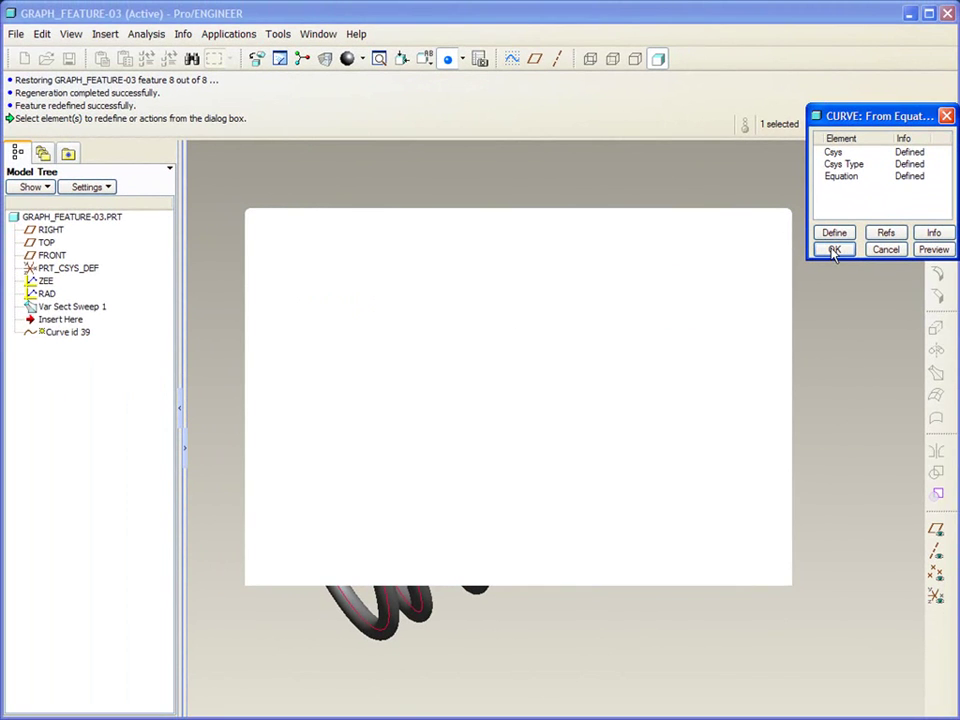
left_click(833, 250)
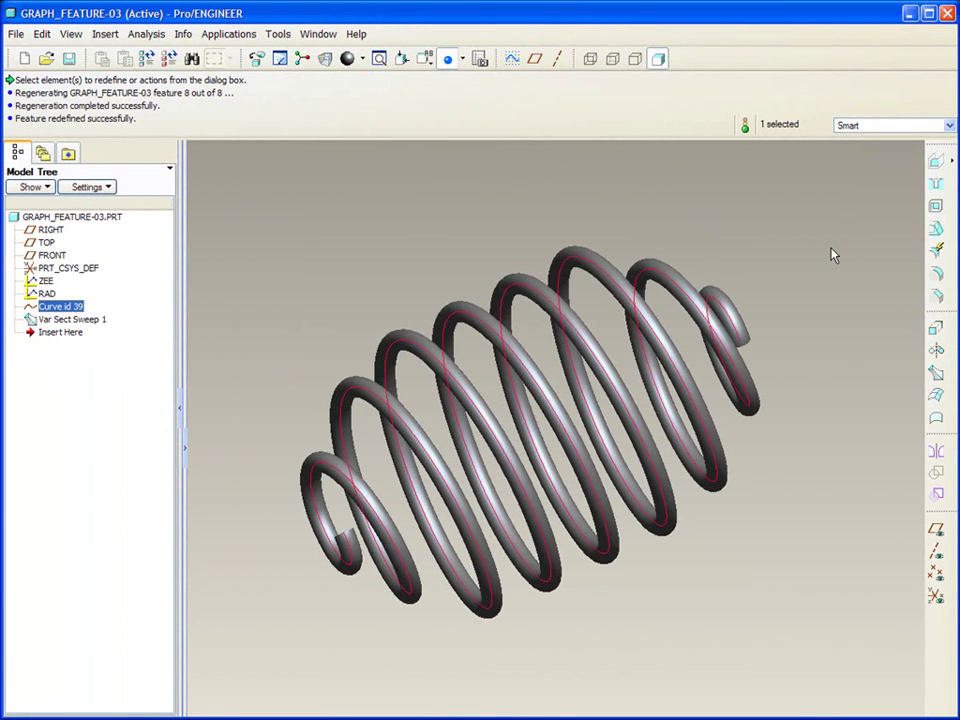
Switch to drawing DRW0001, set the ZEE graph's lower horizontal flat dimension to 3, and inspect the updated spring views.
left_click(320, 35)
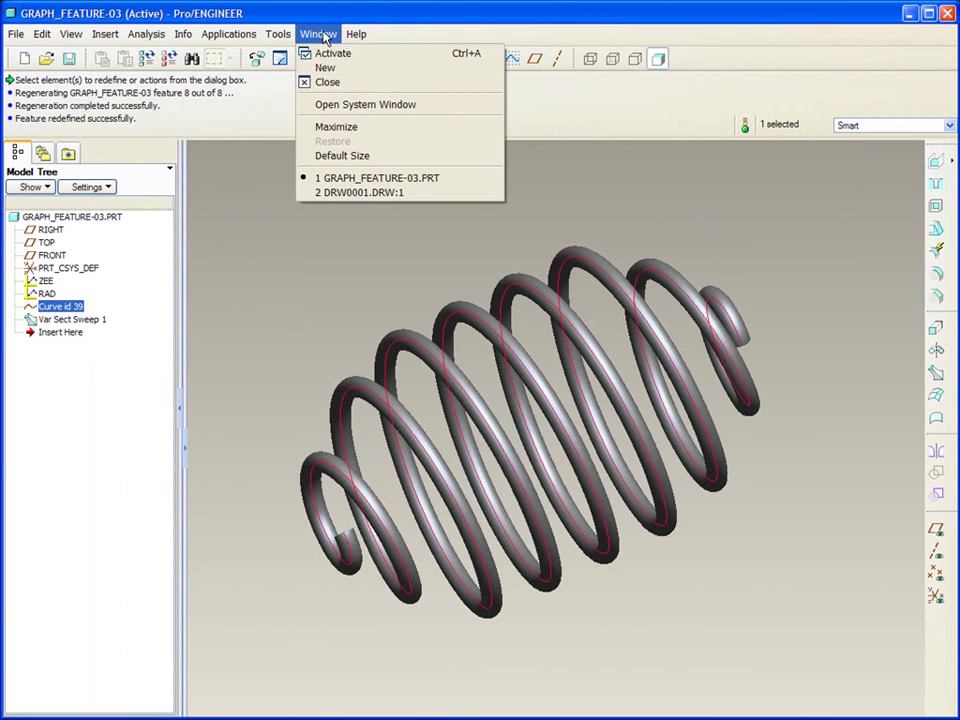
left_click(362, 192)
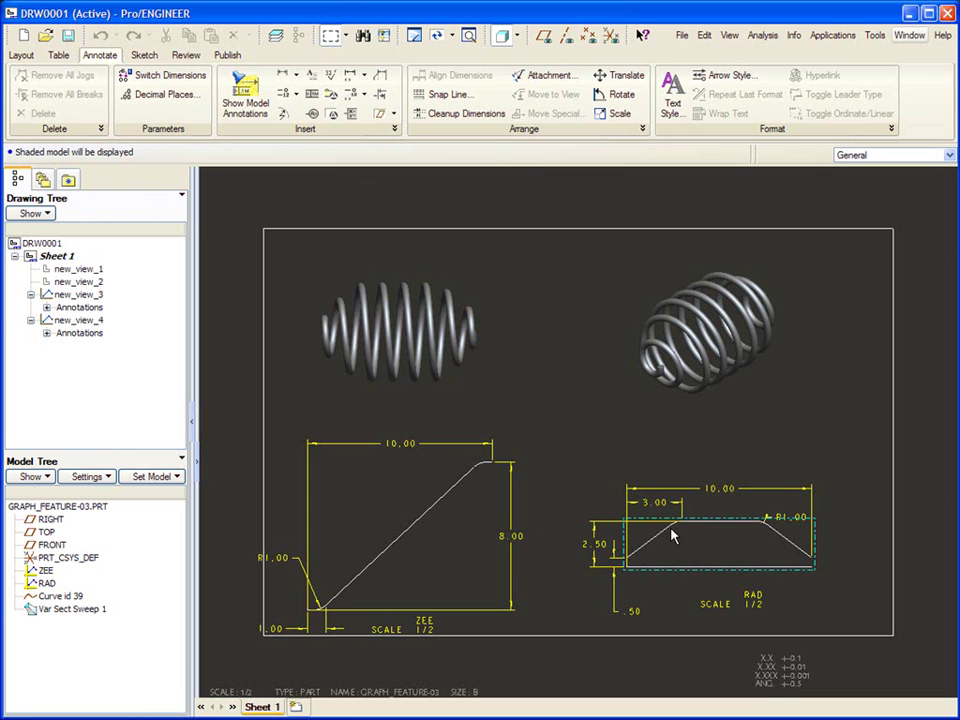
left_click(277, 630)
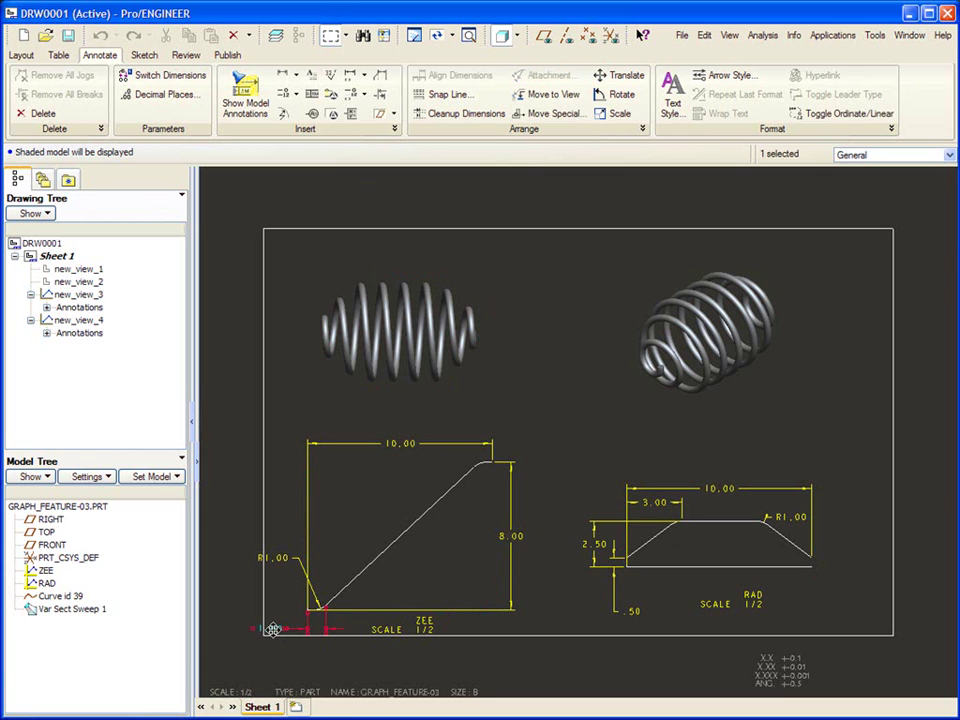
double_click(275, 629)
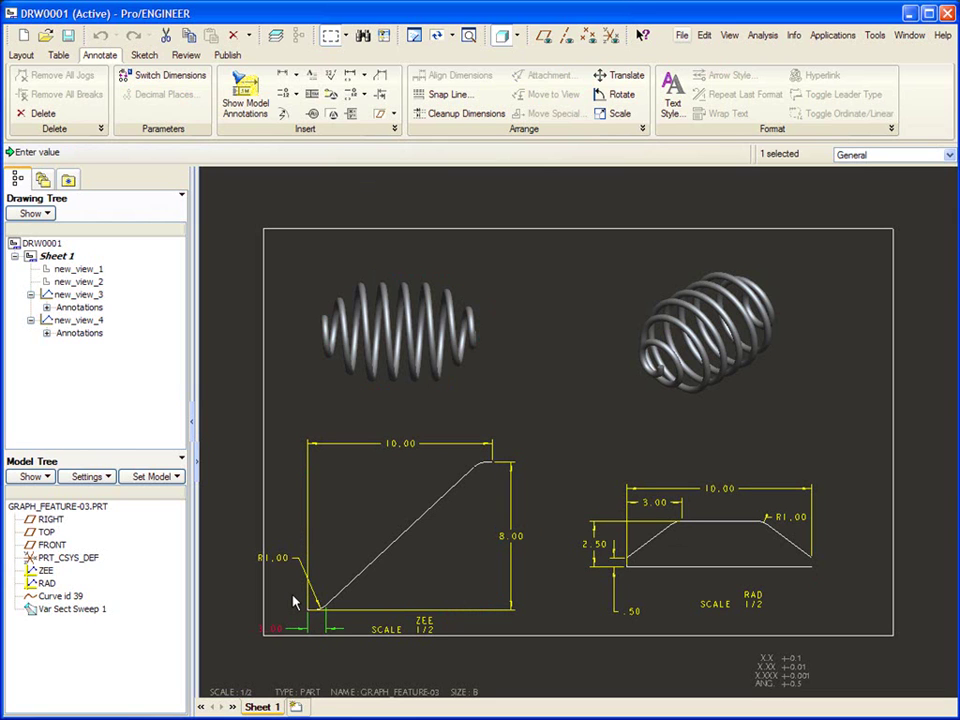
type("3")
key("Return")
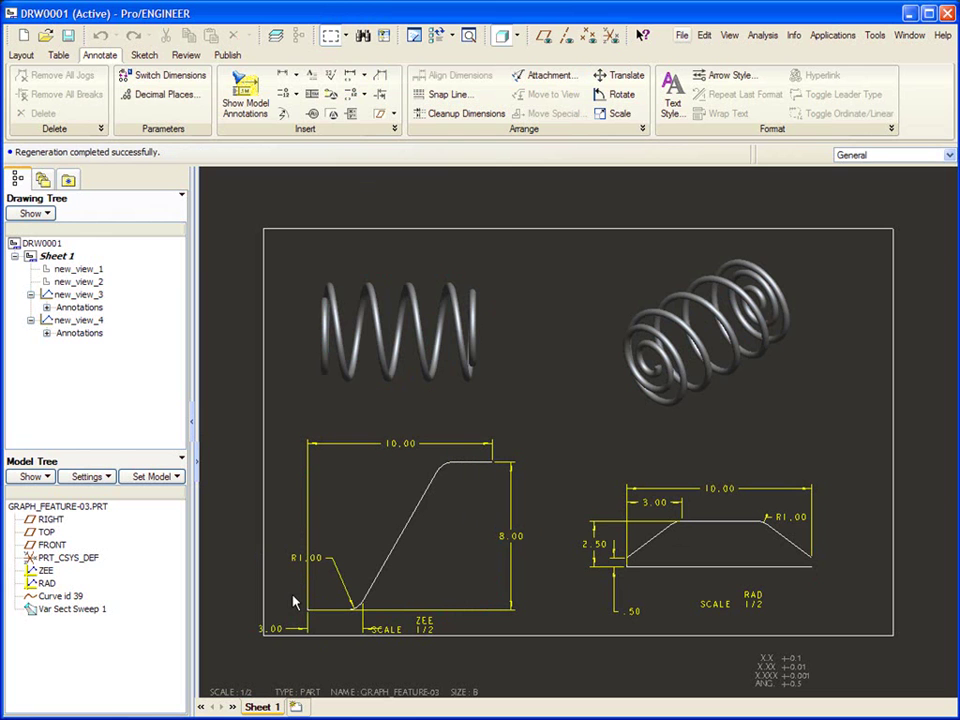
scroll(293, 601, "down", 4)
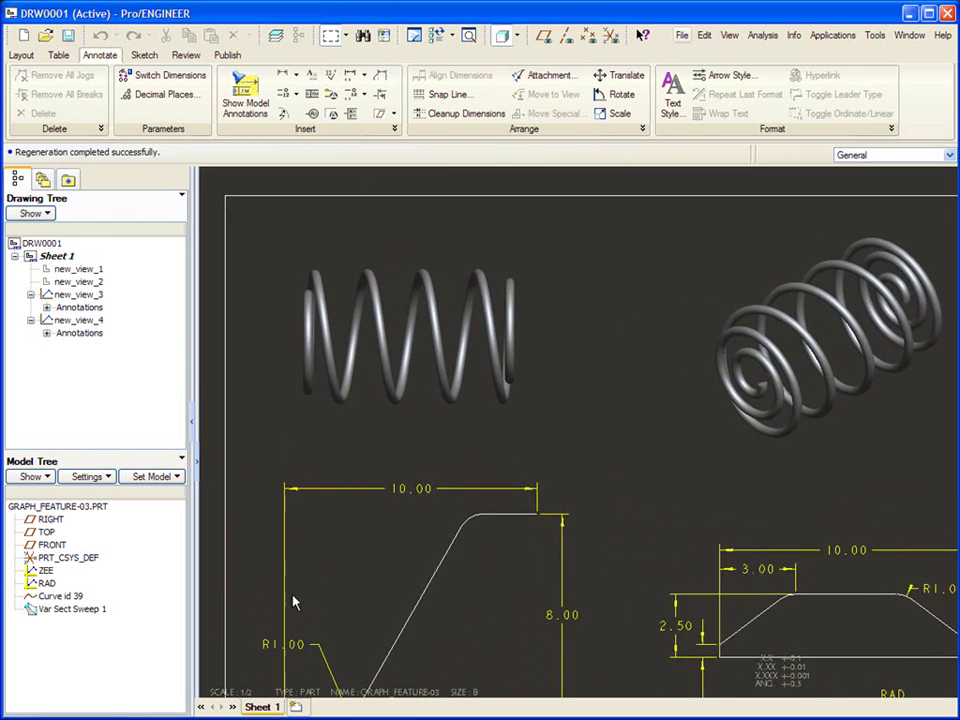
scroll(293, 601, "down", 3)
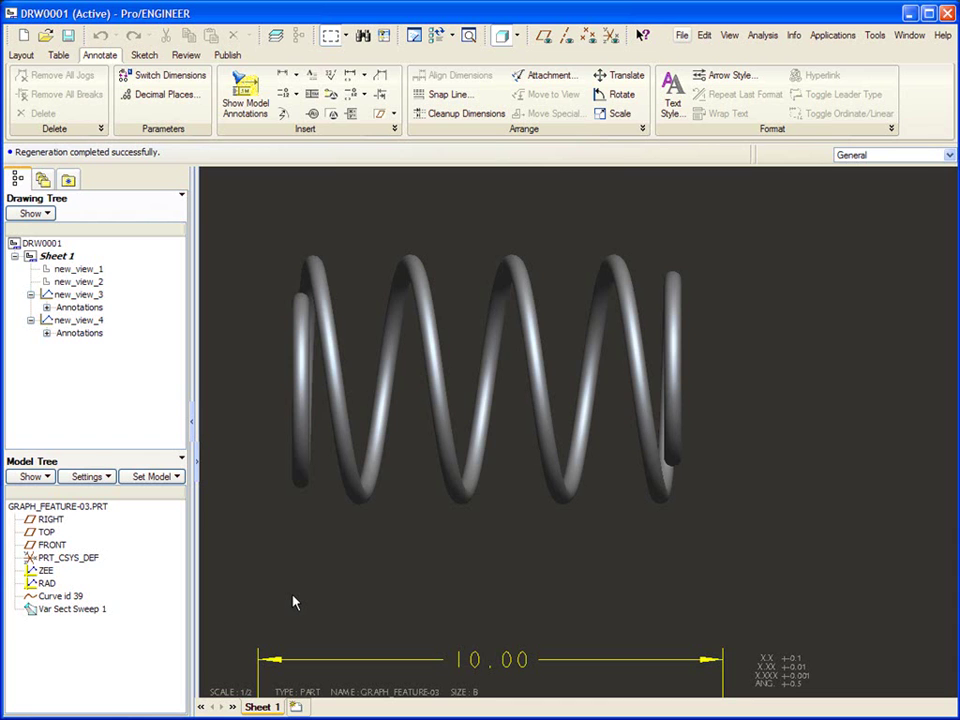
scroll(293, 601, "up", 3)
scroll(293, 601, "up", 4)
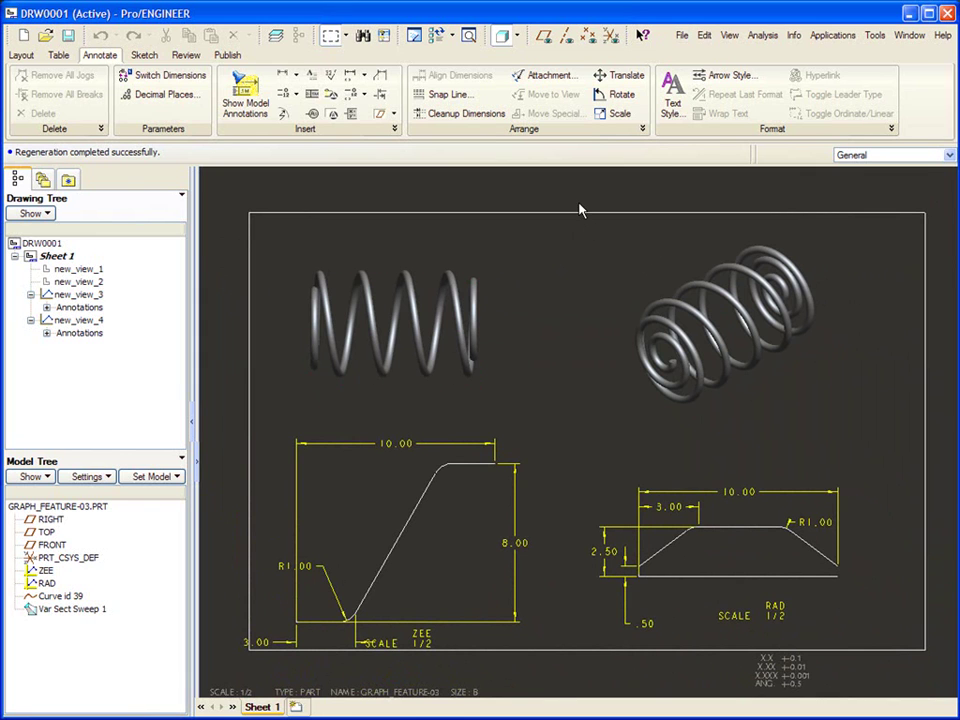
Switch to the GRAPH_FEATURE-03 part and check the TURNS entry among its parameters.
left_click(909, 40)
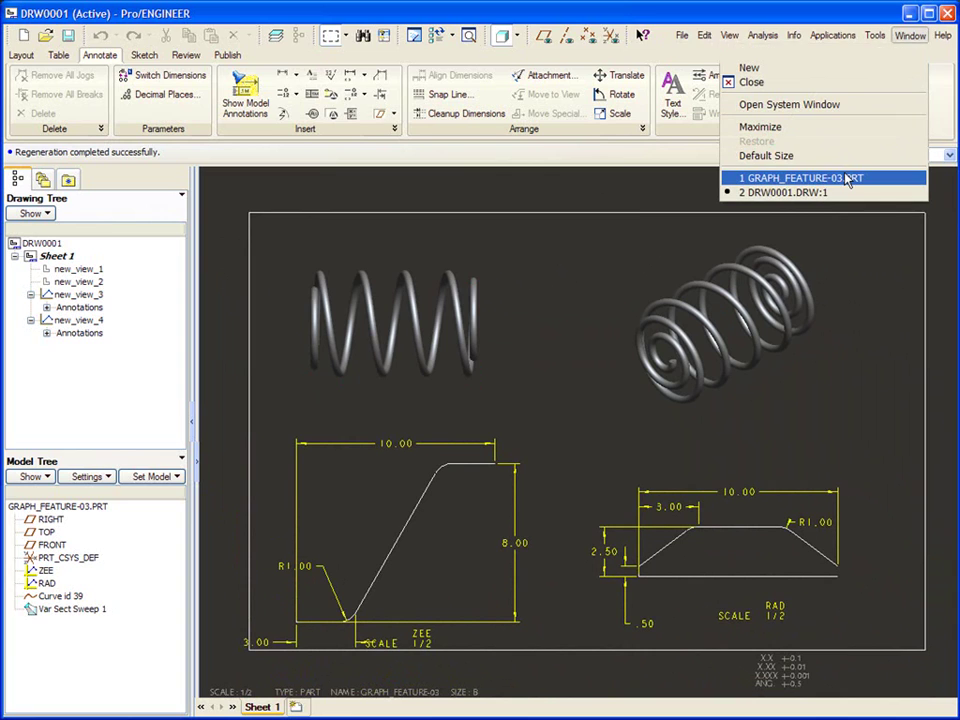
left_click(789, 178)
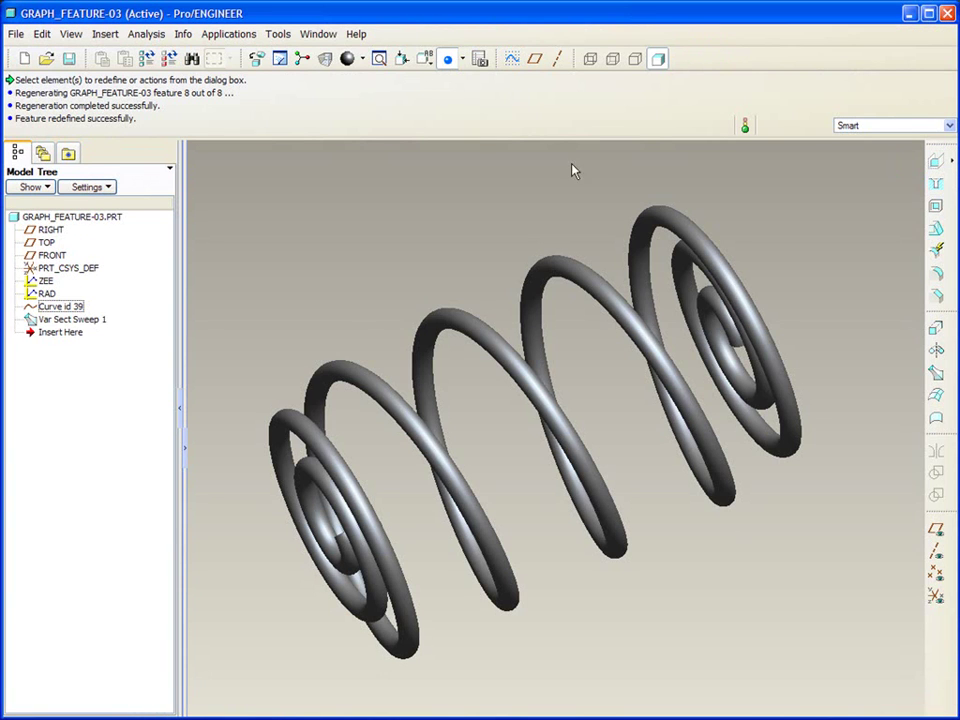
left_click(282, 36)
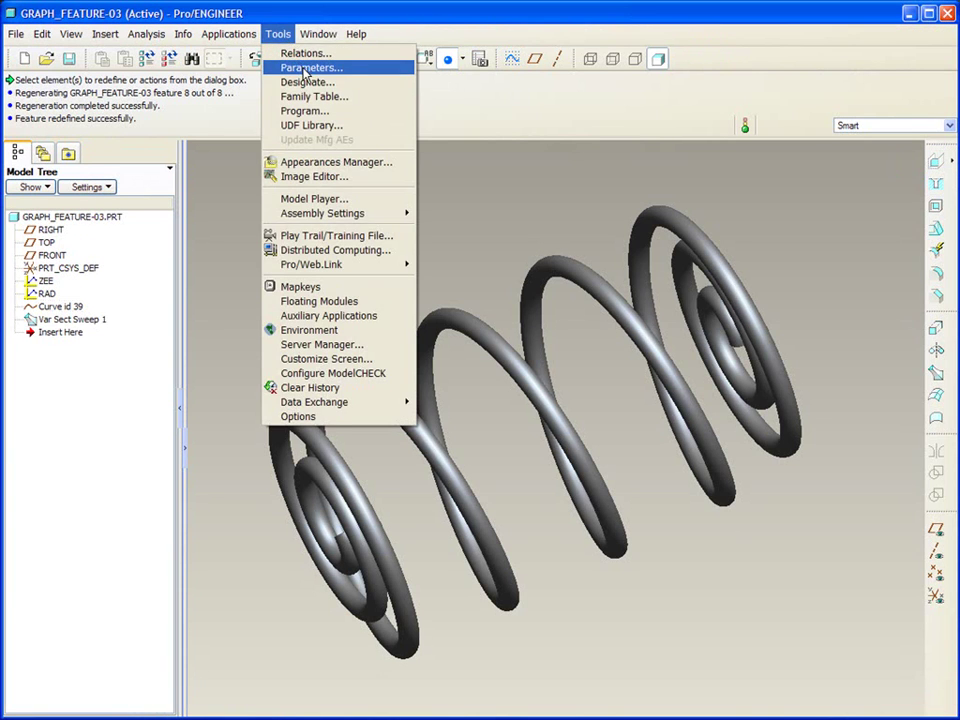
left_click(298, 68)
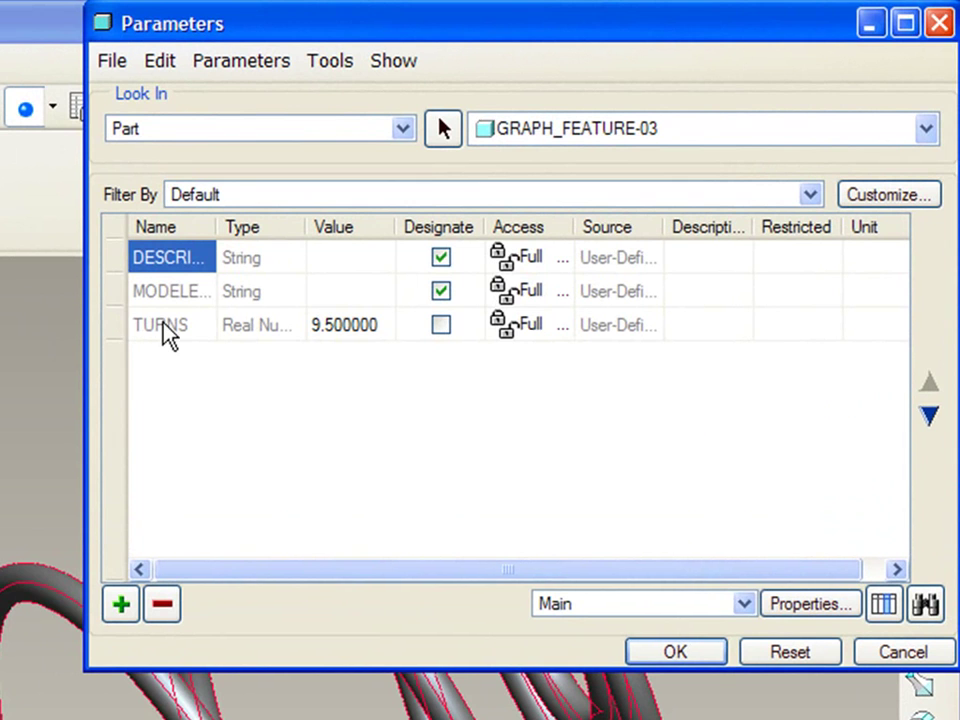
left_click(165, 326)
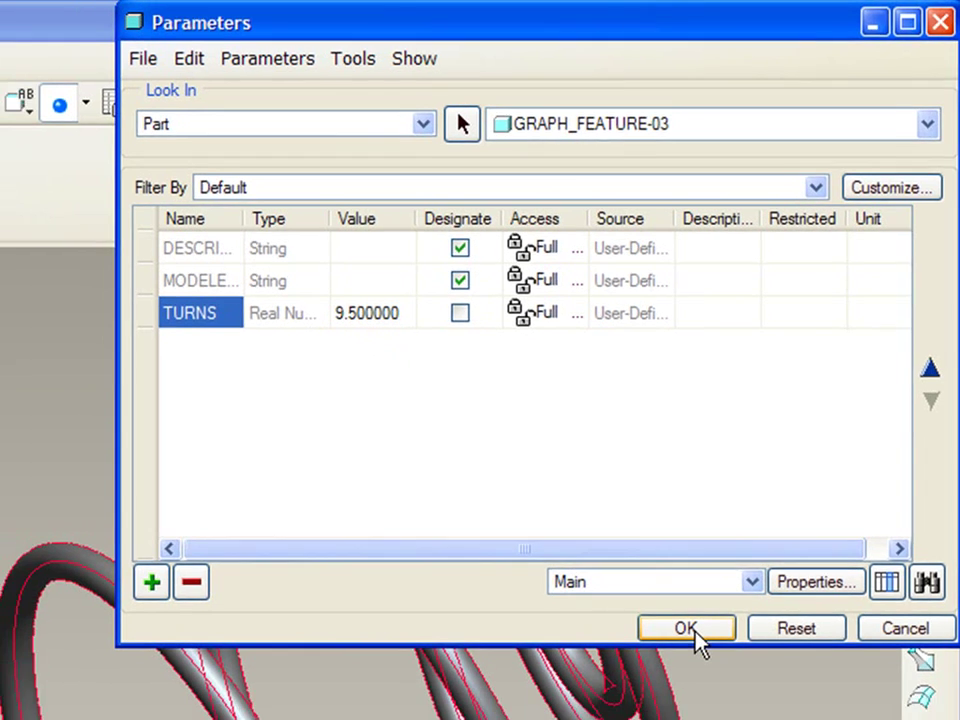
left_click(680, 655)
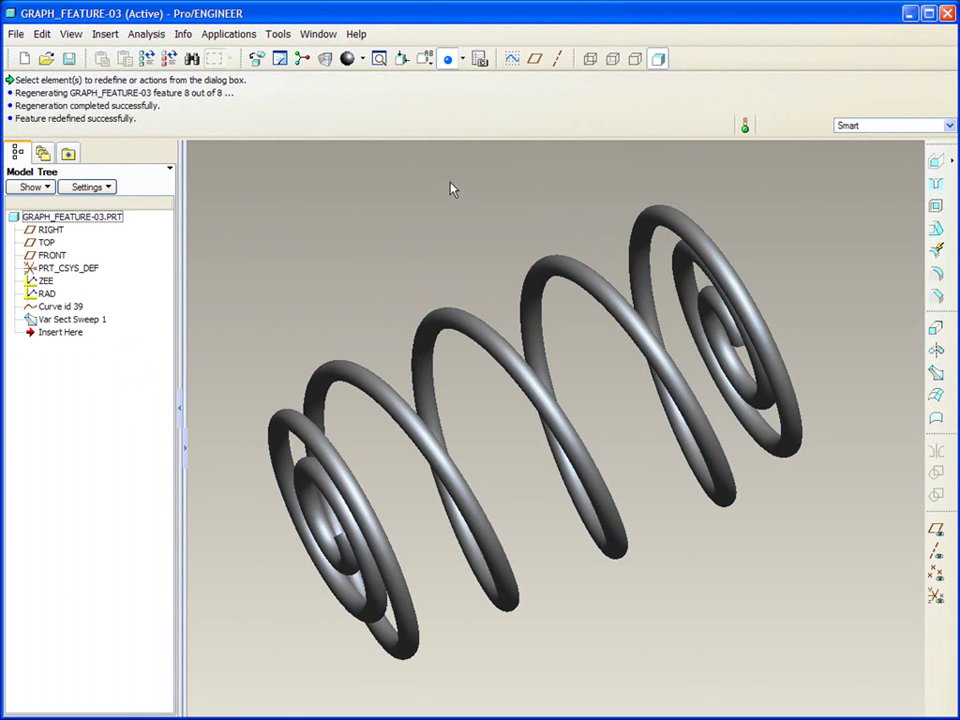
Switch to drawing DRW0001 and add the leaderless note "Turns = &turns" above and between the two spring views.
left_click(318, 34)
left_click(378, 192)
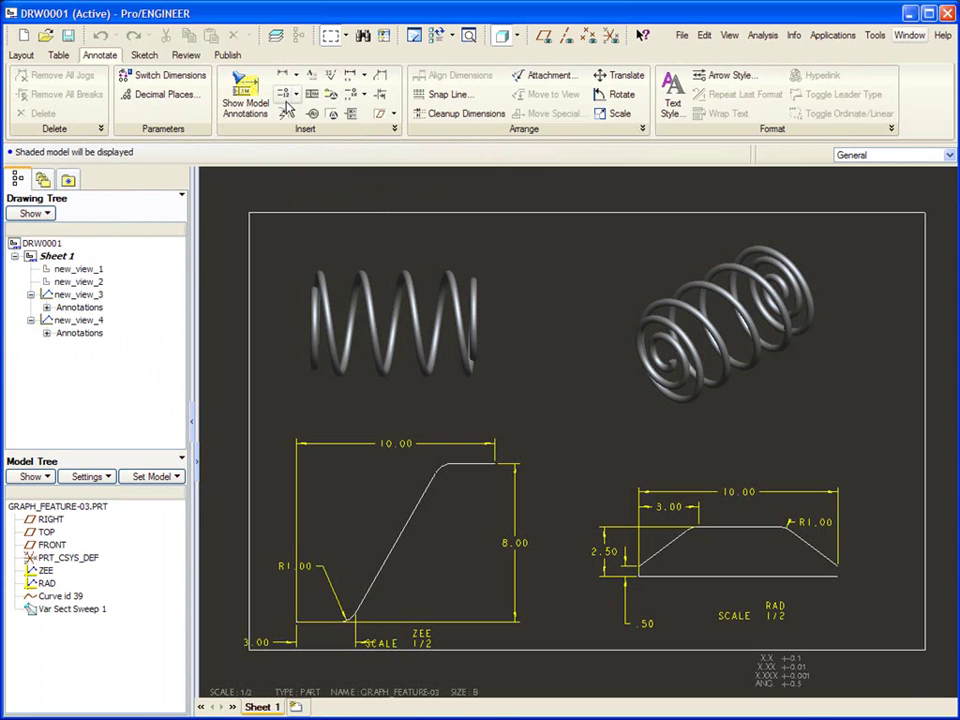
left_click(311, 75)
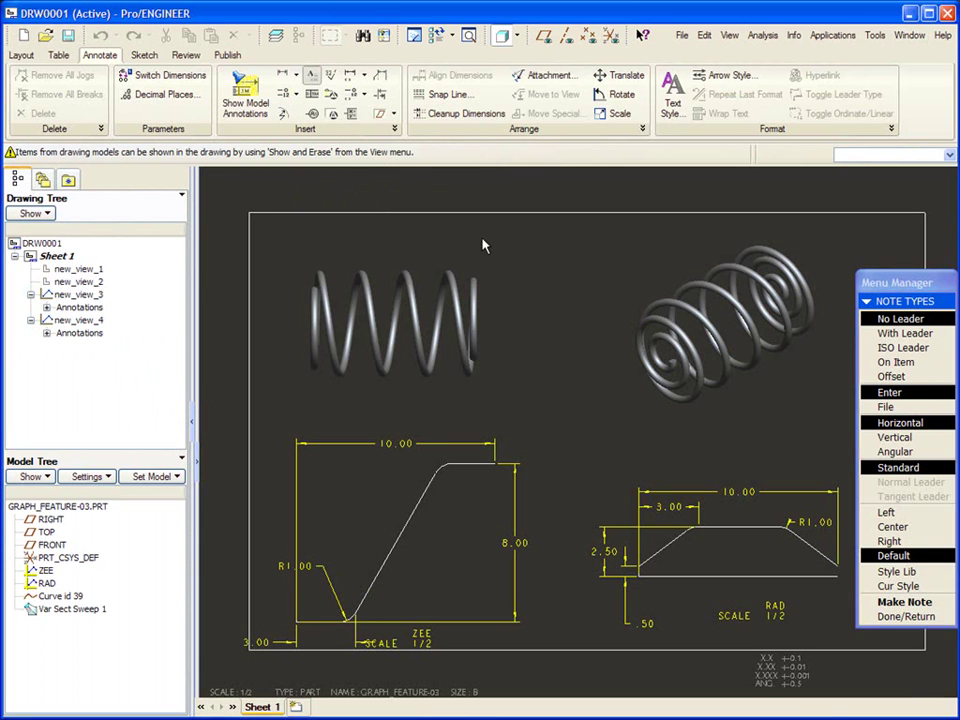
middle_click(483, 245)
left_click(483, 245)
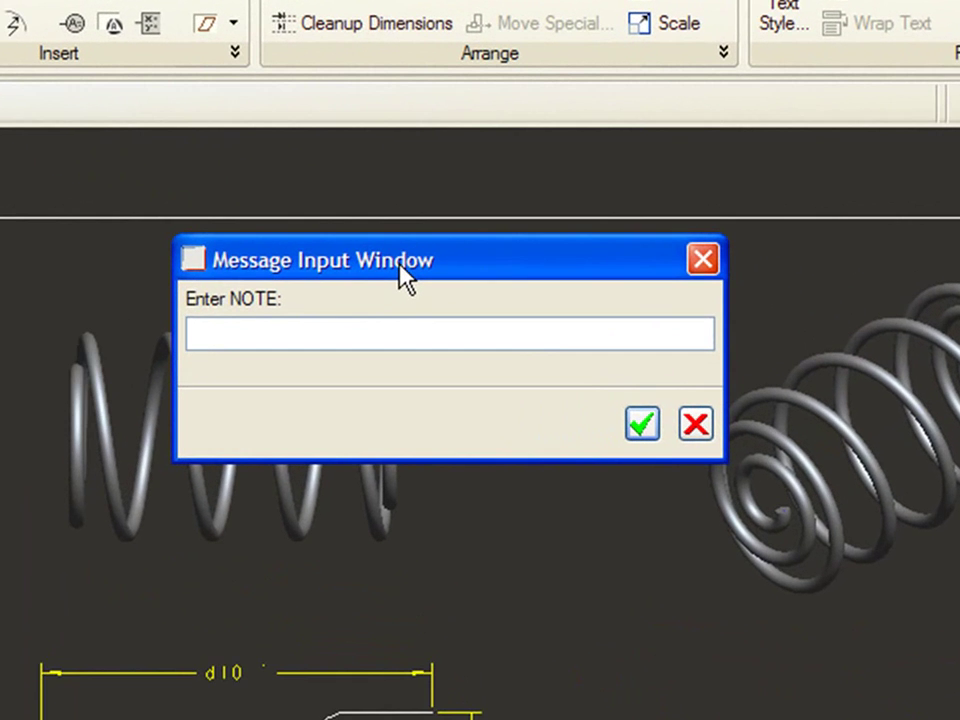
type("Turns = &")
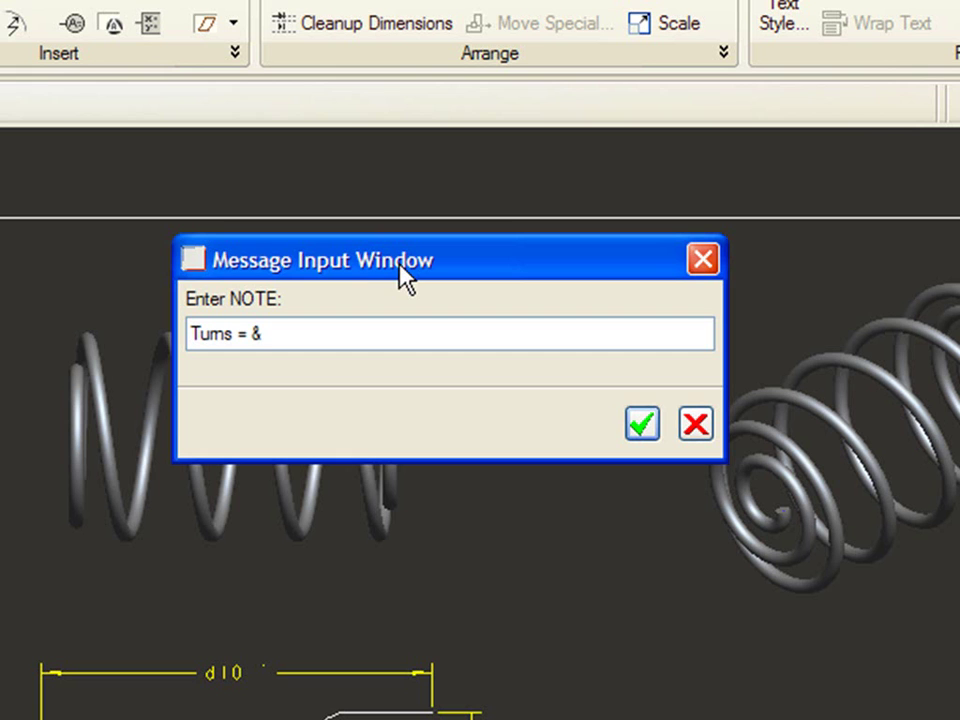
type("turns")
left_click(646, 430)
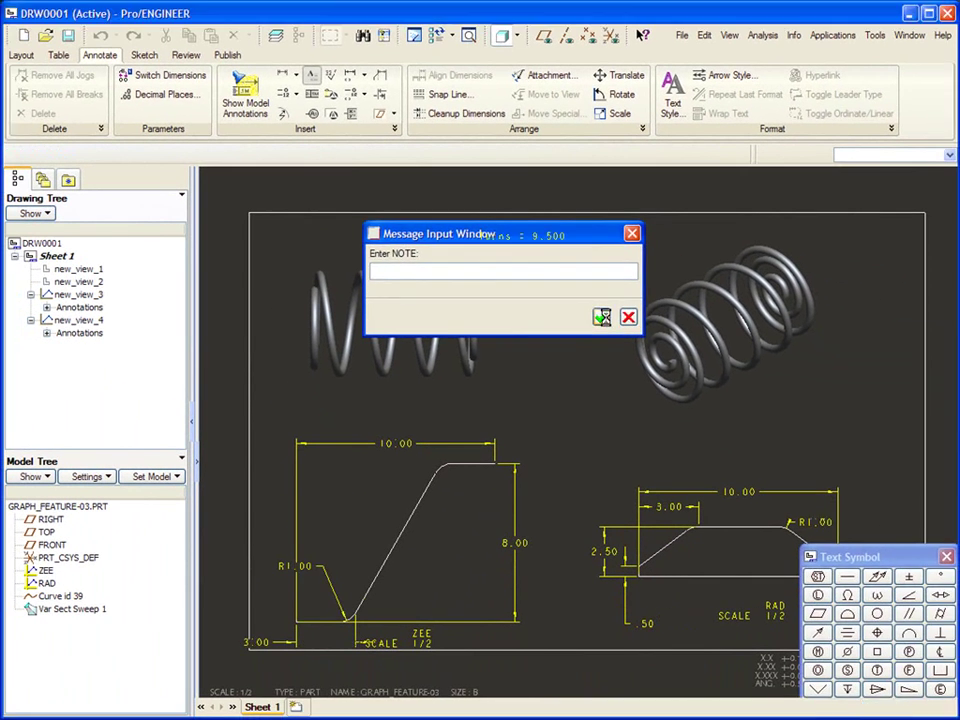
left_click(604, 327)
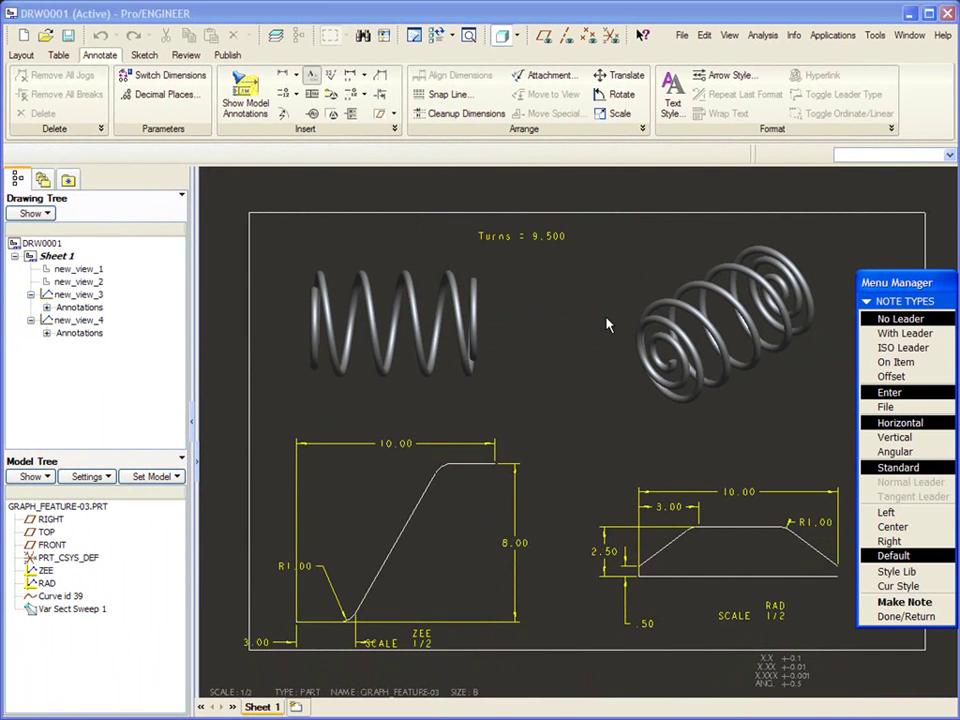
left_click(906, 616)
left_click(541, 303)
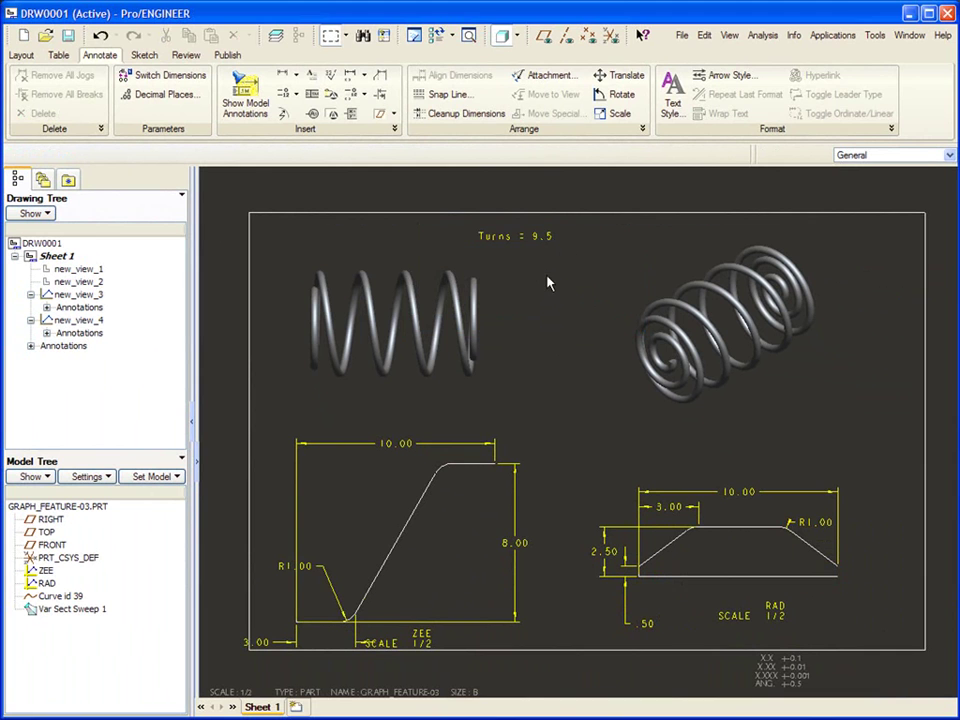
Switch to the GRAPH_FEATURE-03 part and redefine the spring curve's equation so that its angle is theta=t*360*turns.
left_click(910, 35)
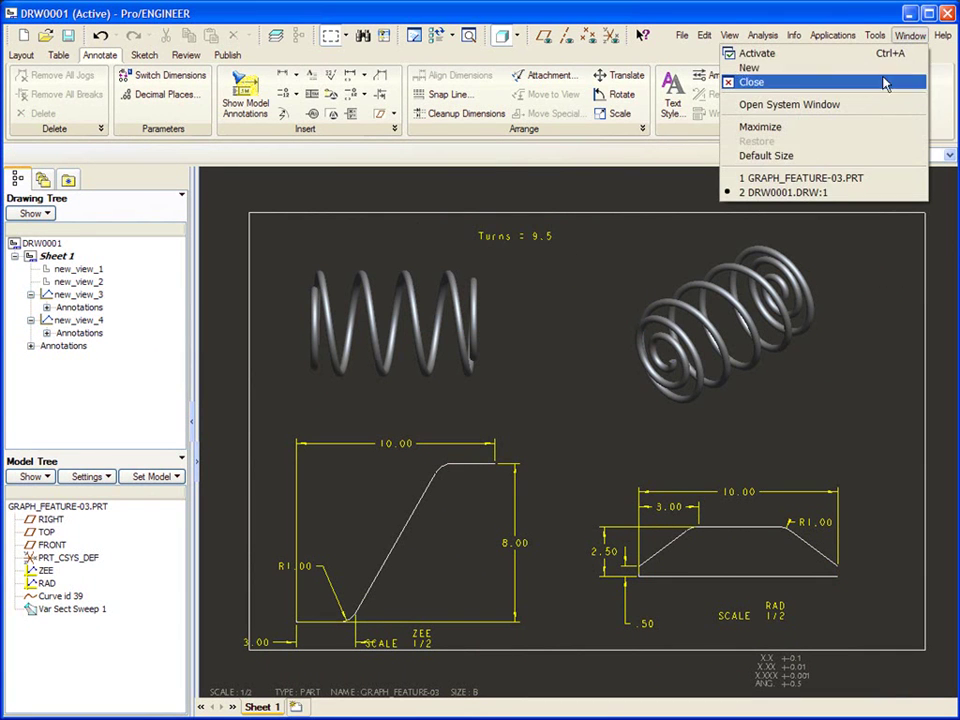
left_click(845, 182)
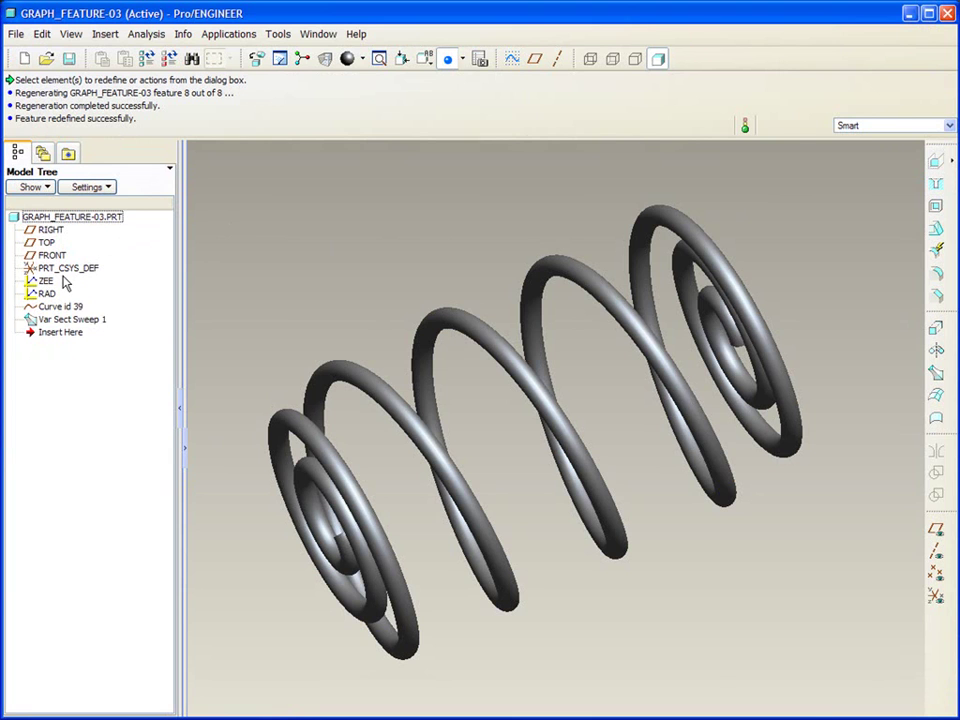
left_click(66, 319)
left_click(60, 306)
right_click(57, 308)
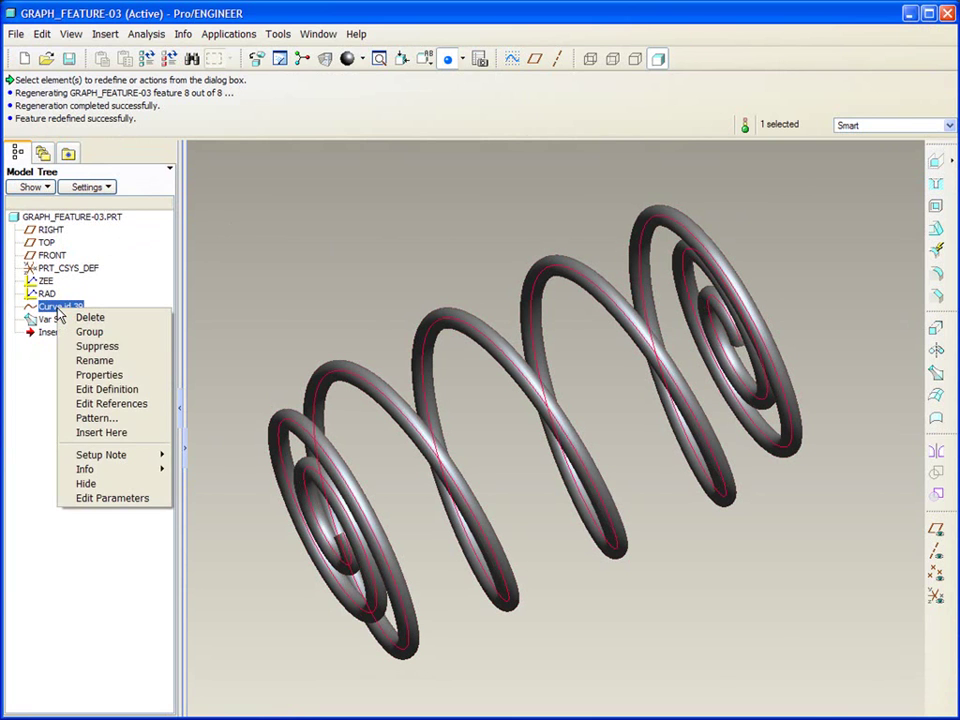
left_click(107, 389)
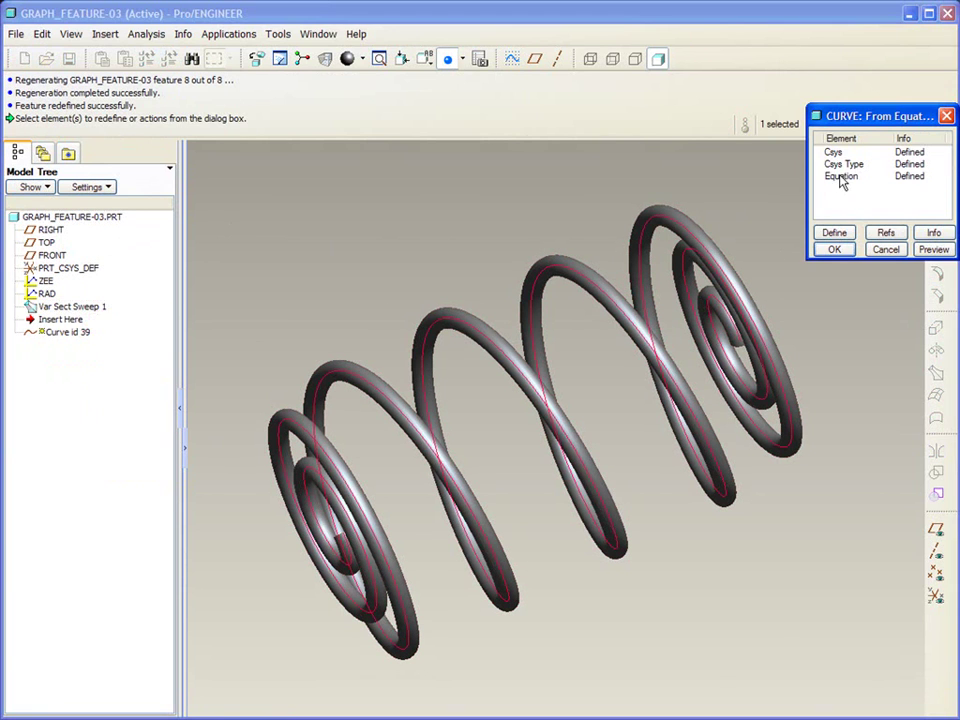
double_click(841, 177)
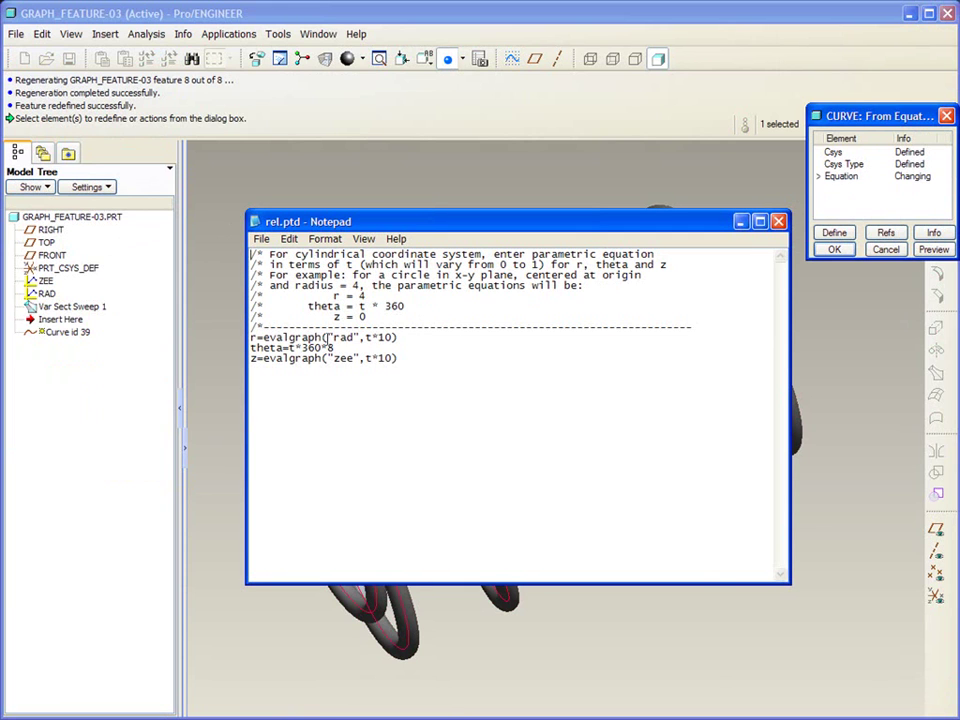
double_click(329, 347)
type("turns")
left_click(778, 222)
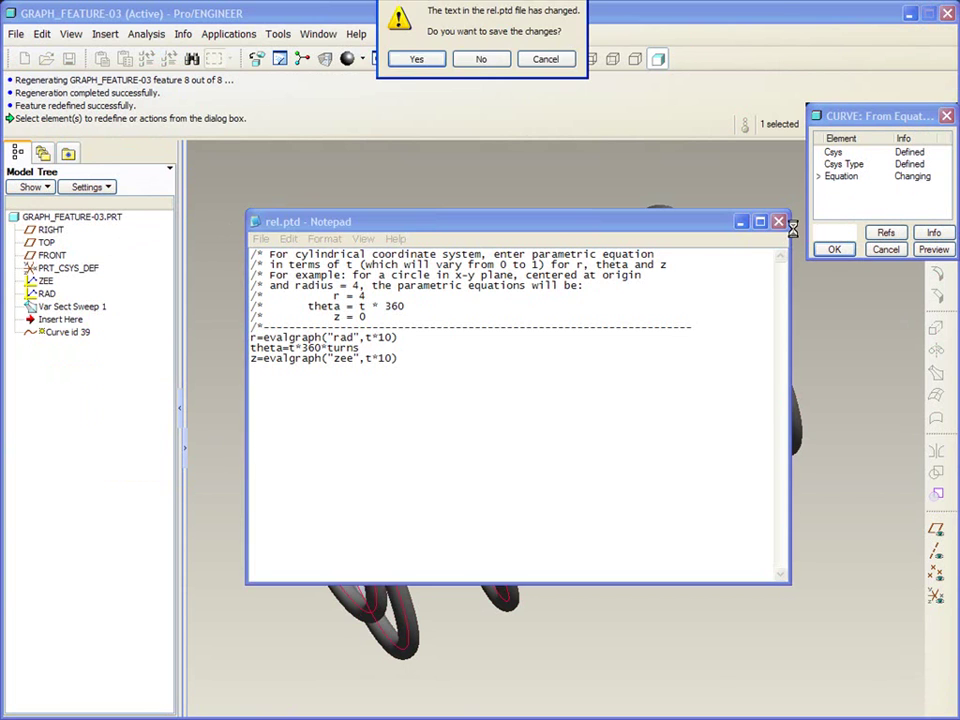
key("Return")
left_click(834, 249)
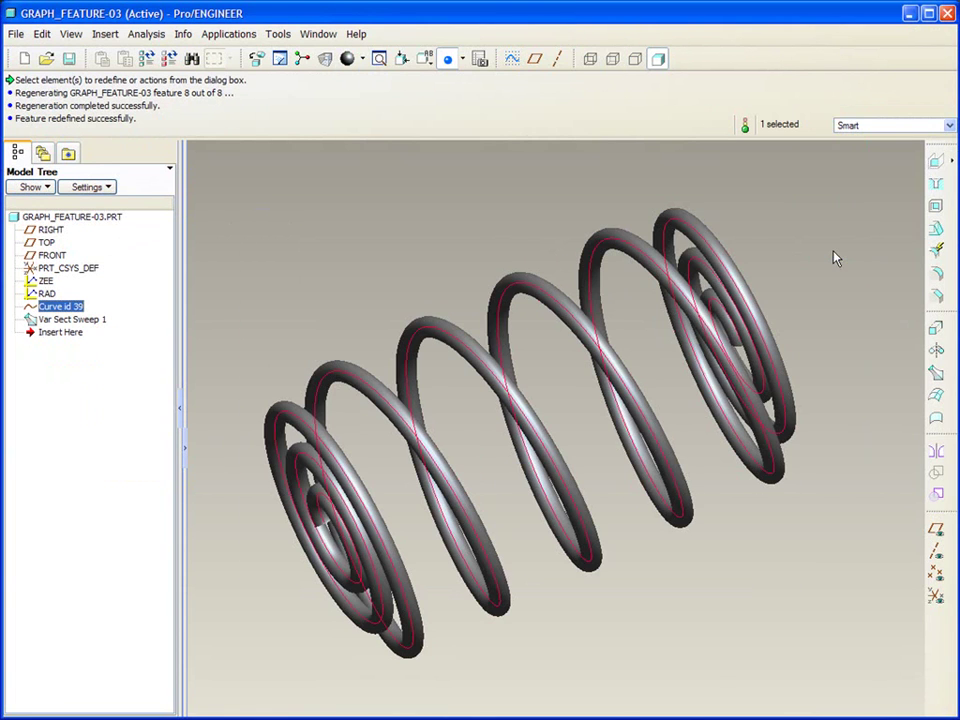
Switch to drawing DRW0001, set the value in the Turns note to 12, and regenerate the model.
left_click(320, 34)
left_click(384, 193)
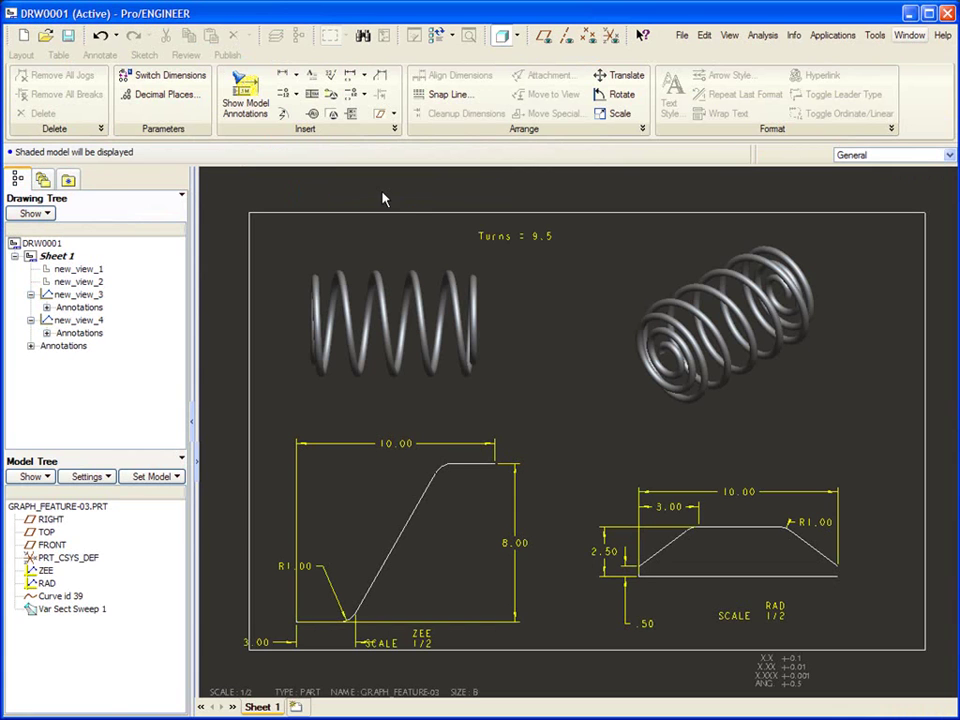
left_click(538, 238)
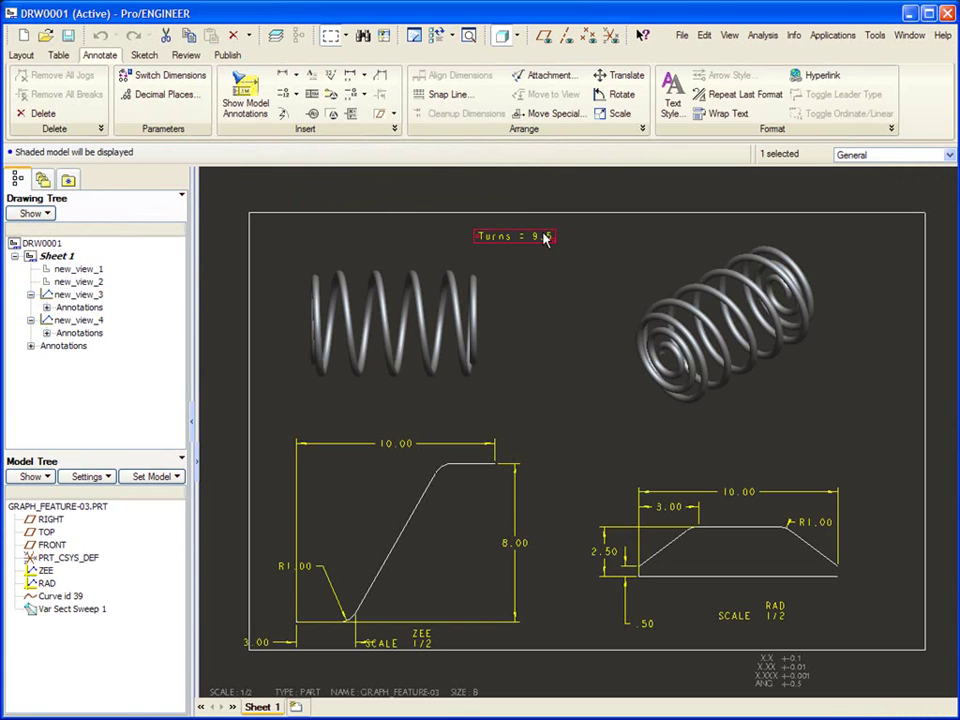
double_click(542, 237)
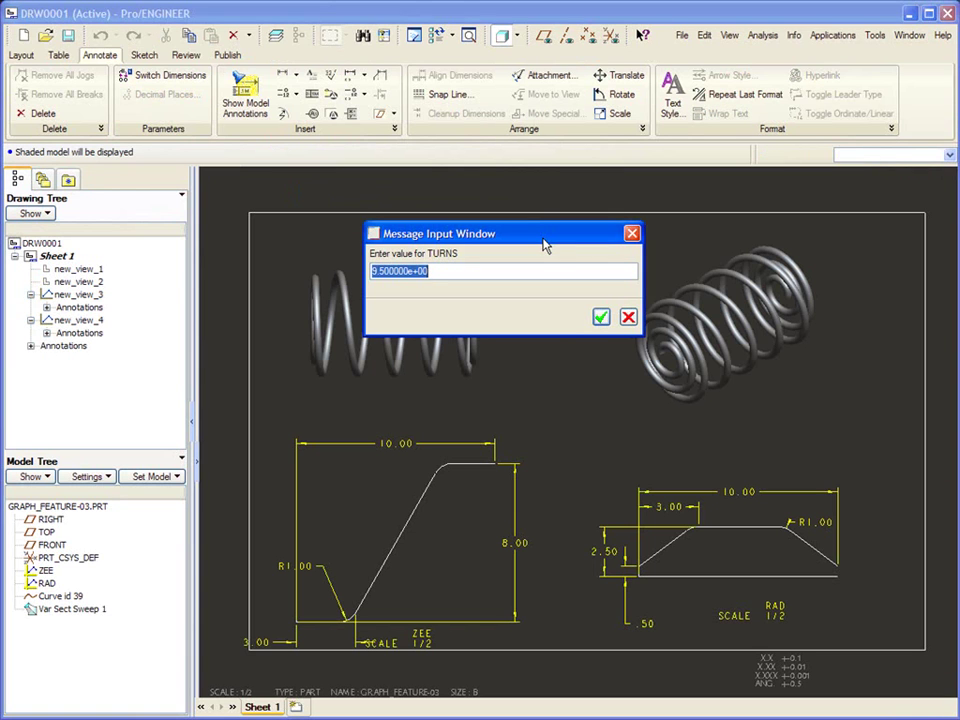
type("12")
key("Return")
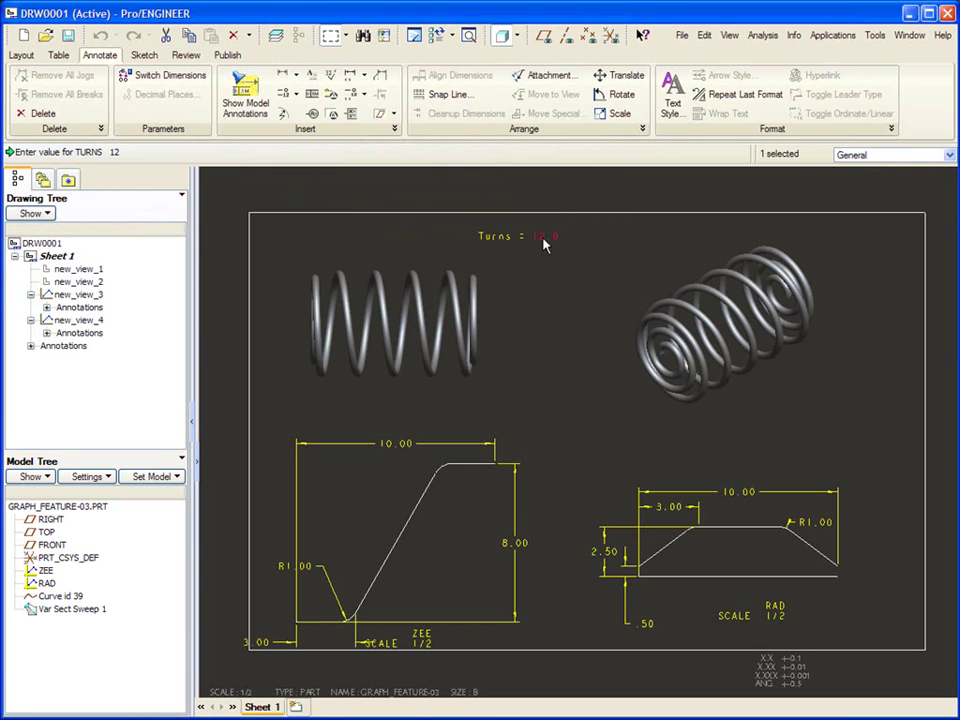
key("ctrl+g")
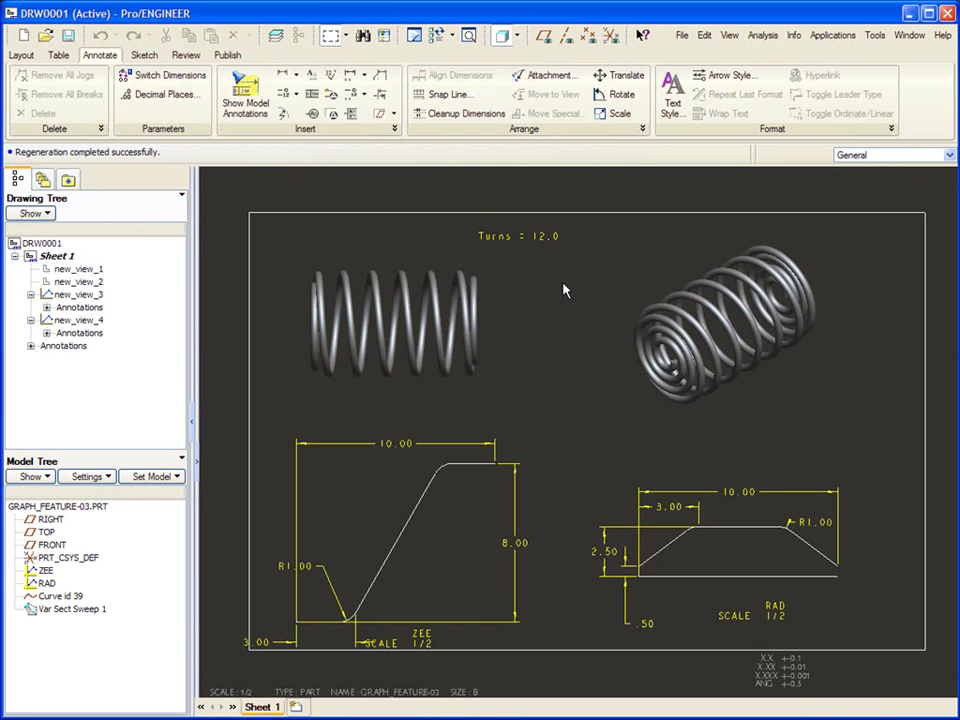
Change the view properties of both spring views together so they display as unshaded line drawings.
left_click(455, 318)
left_click(703, 318, "ctrl")
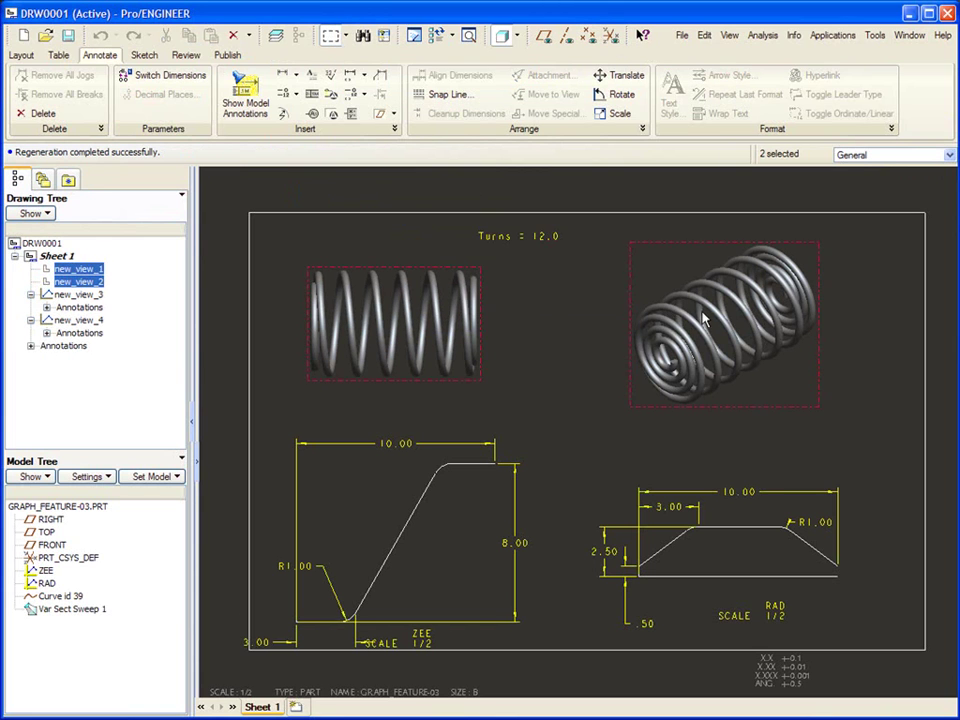
right_click(561, 300)
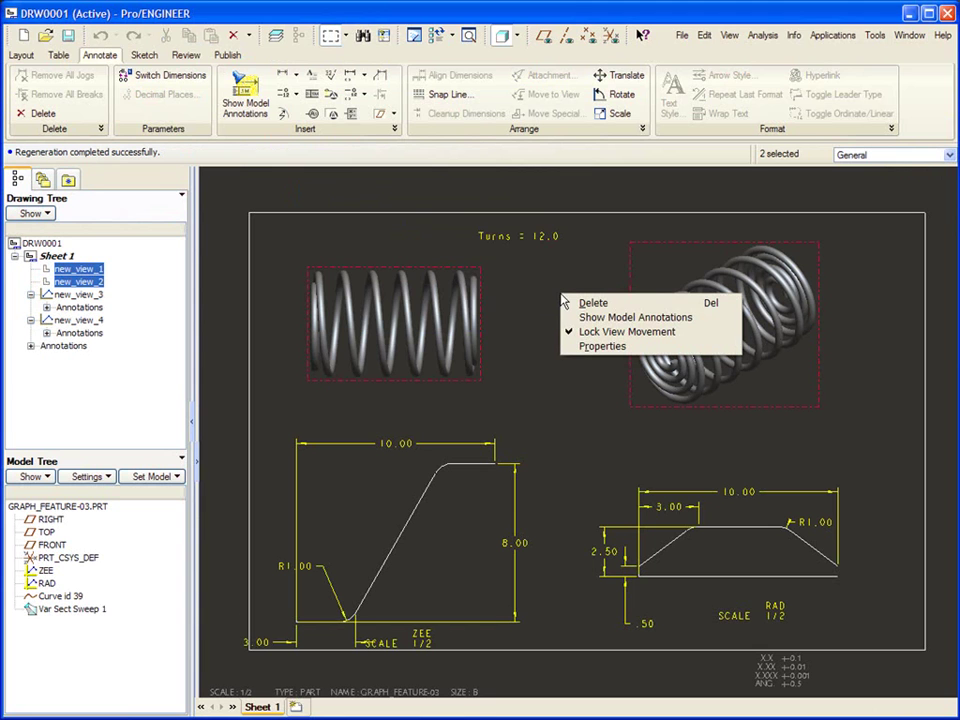
left_click(617, 346)
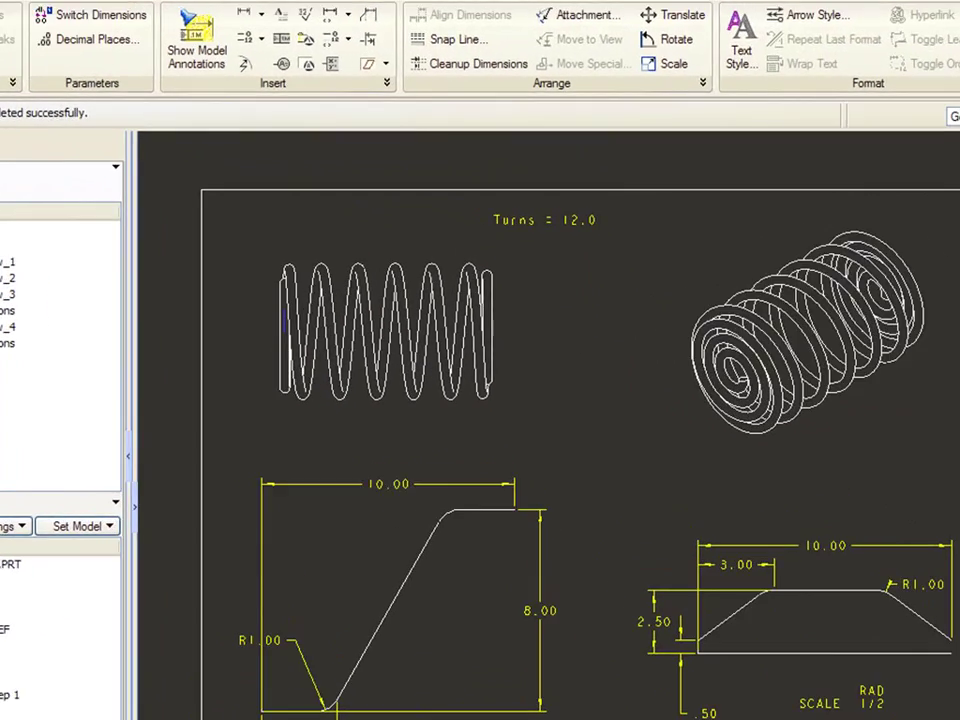